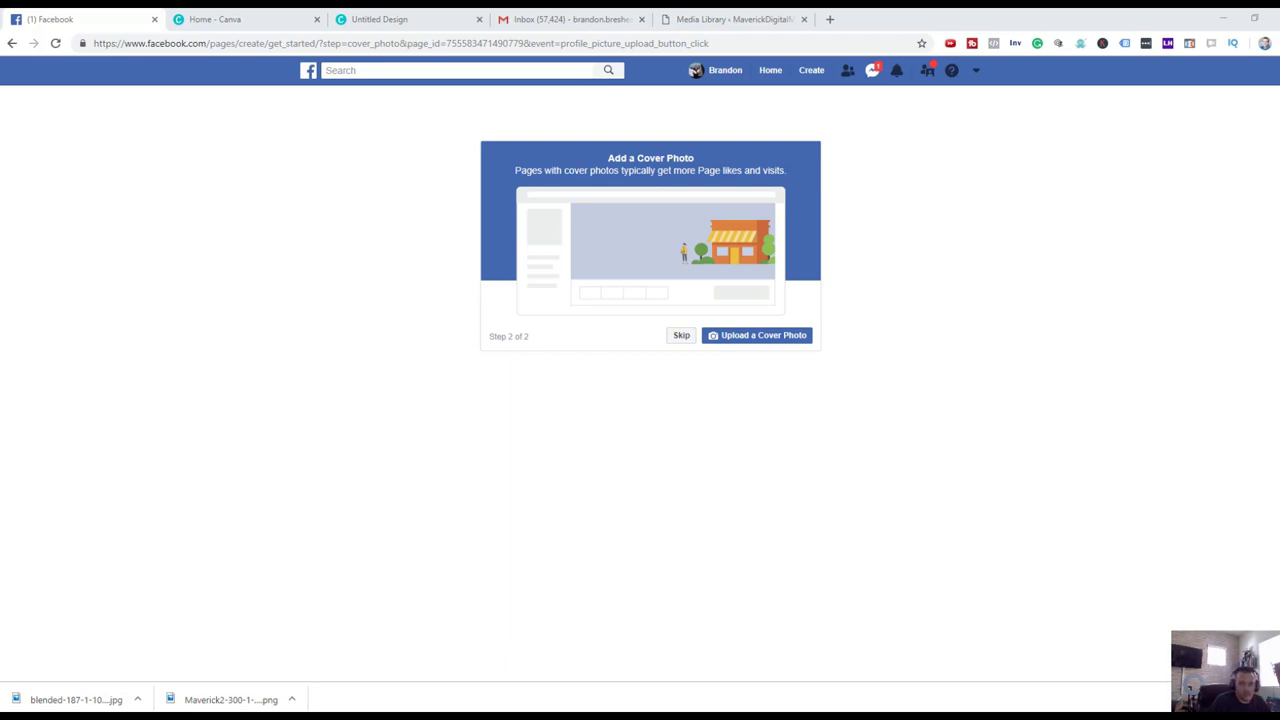
Make the banquet speaker photo from the Cover Photos album the cover, nudged slightly lower, and save.
left_click(740, 343)
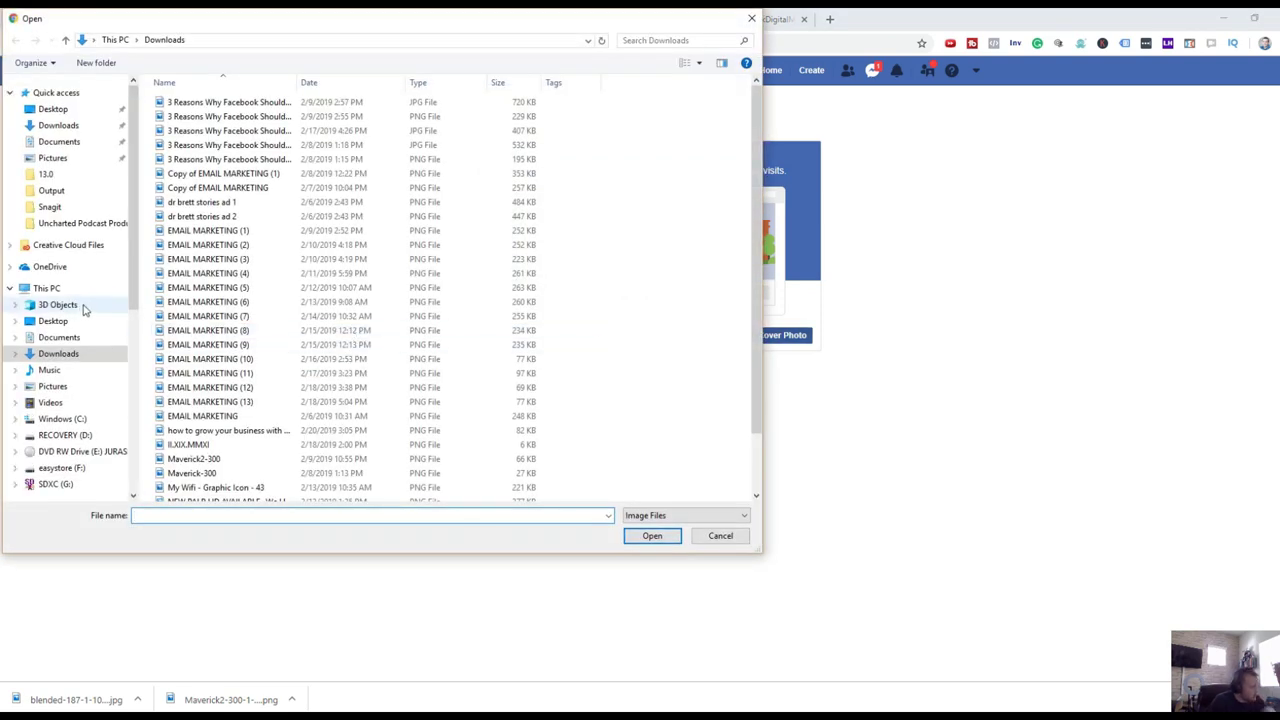
double_click(194, 458)
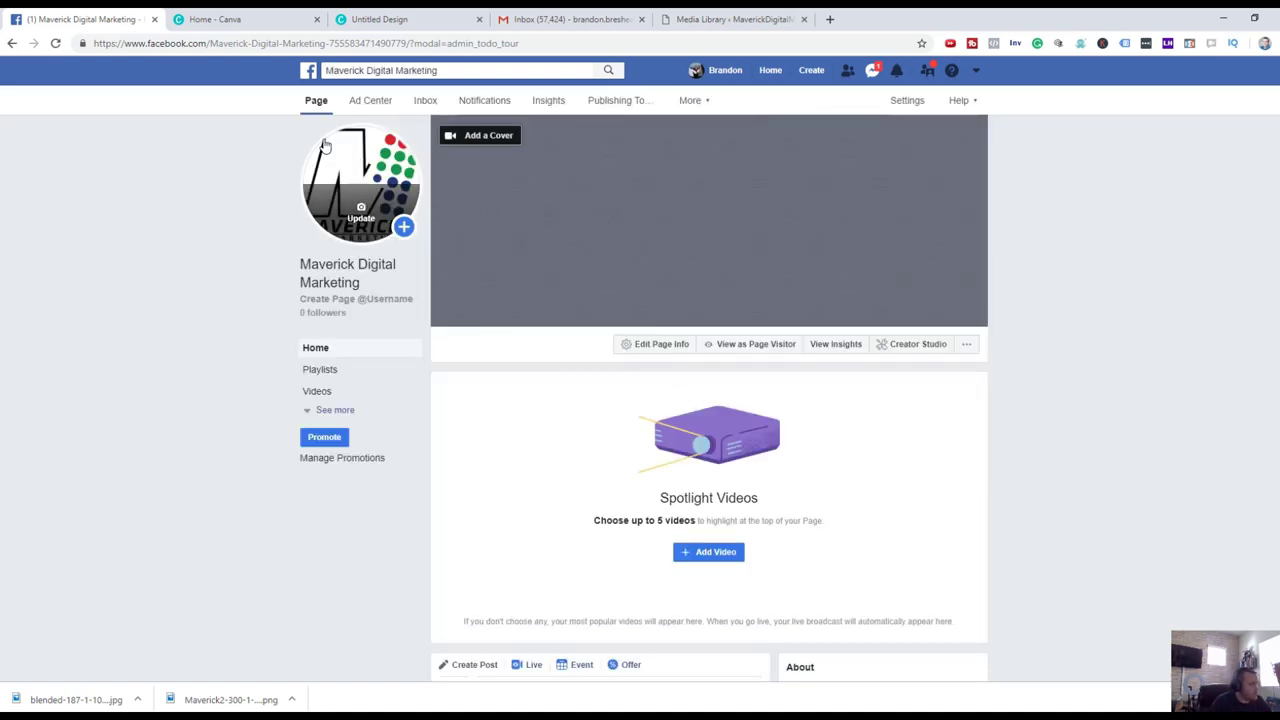
left_click(502, 146)
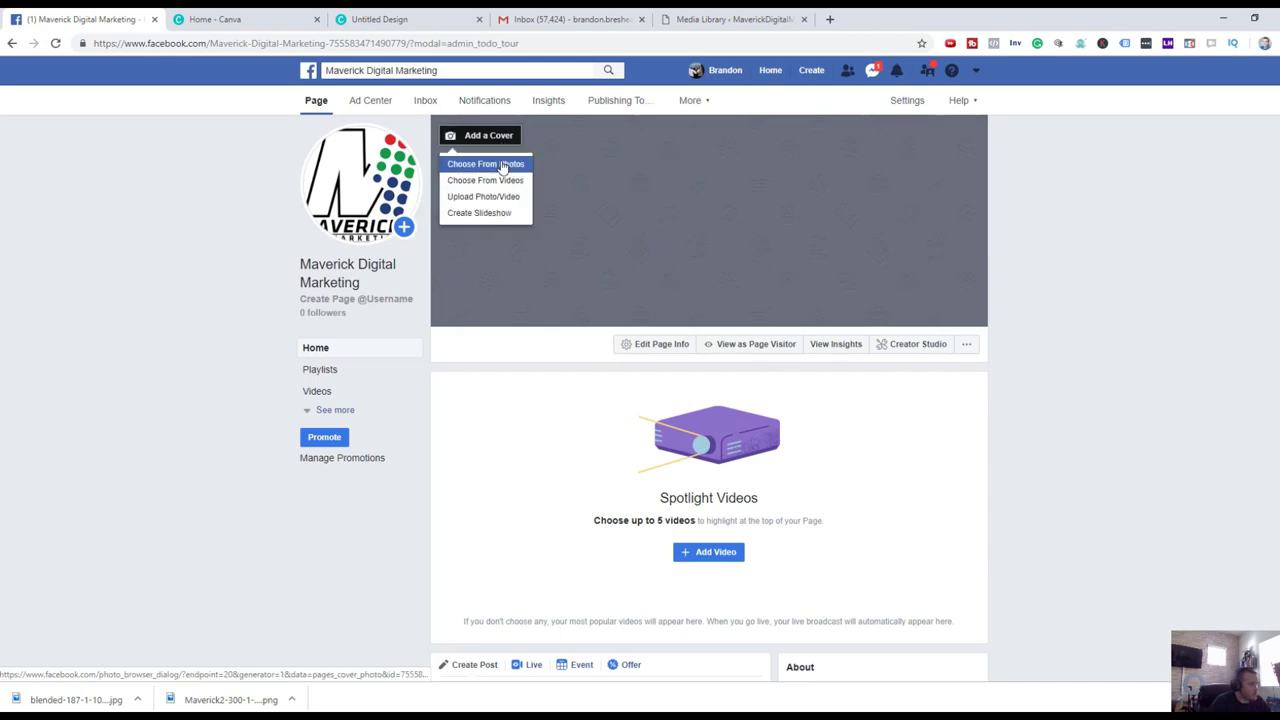
left_click(503, 163)
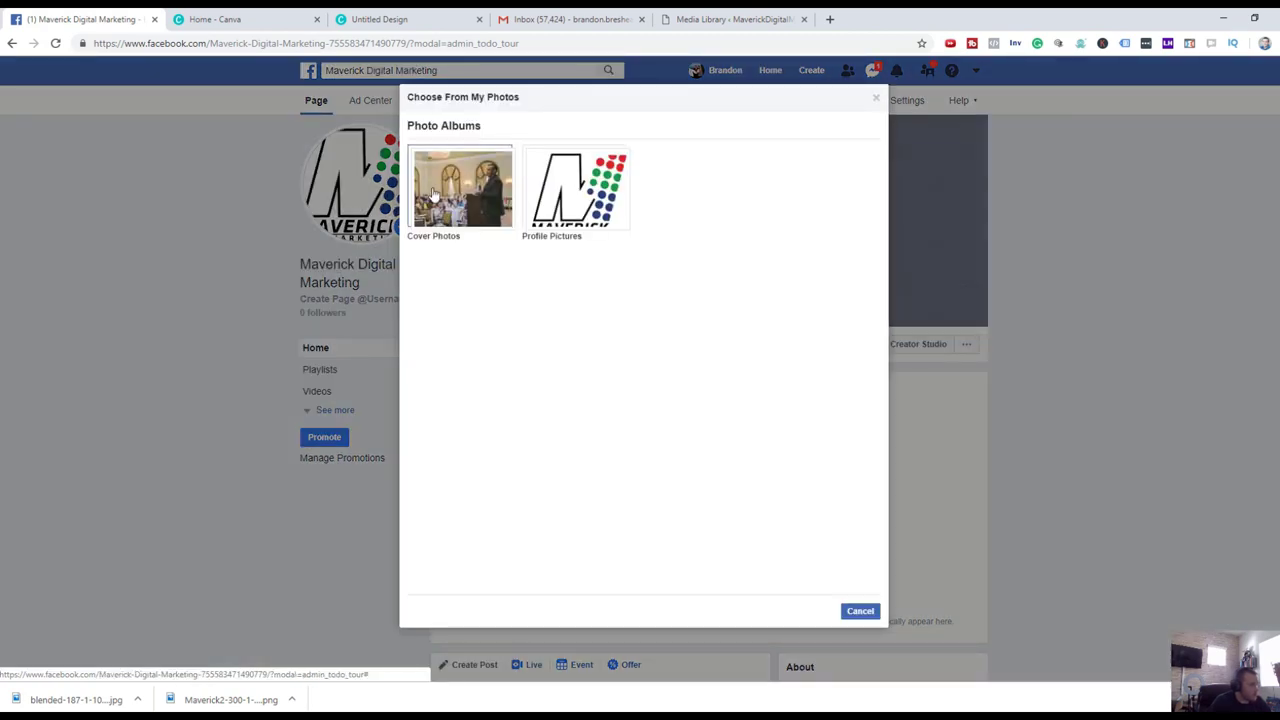
left_click(435, 195)
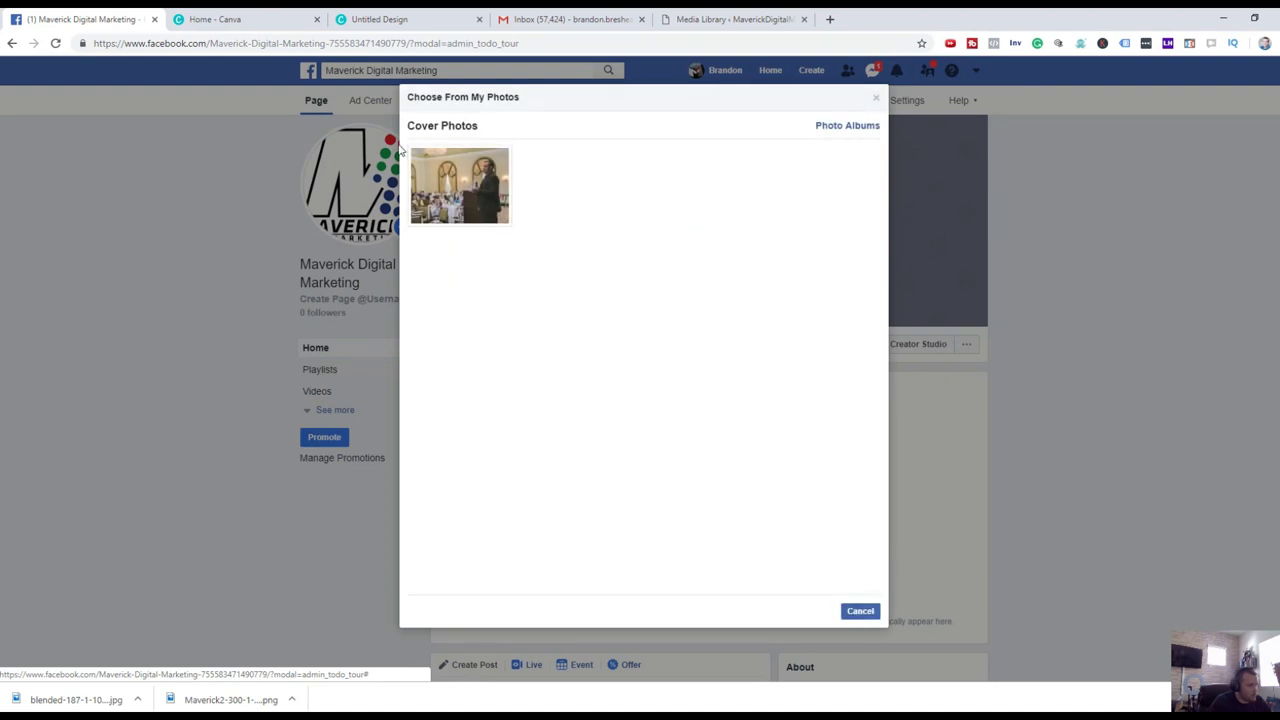
left_click(468, 190)
left_click_drag(914, 235, 914, 252)
left_click(920, 311)
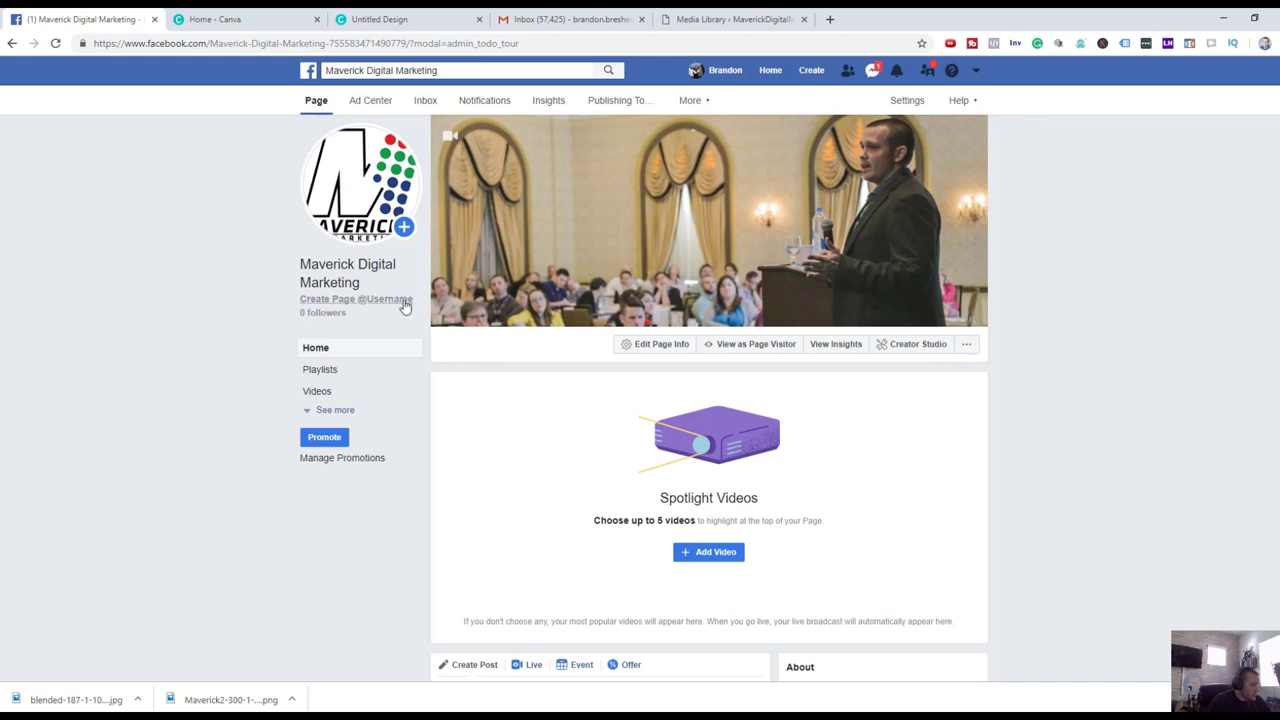
left_click(404, 300)
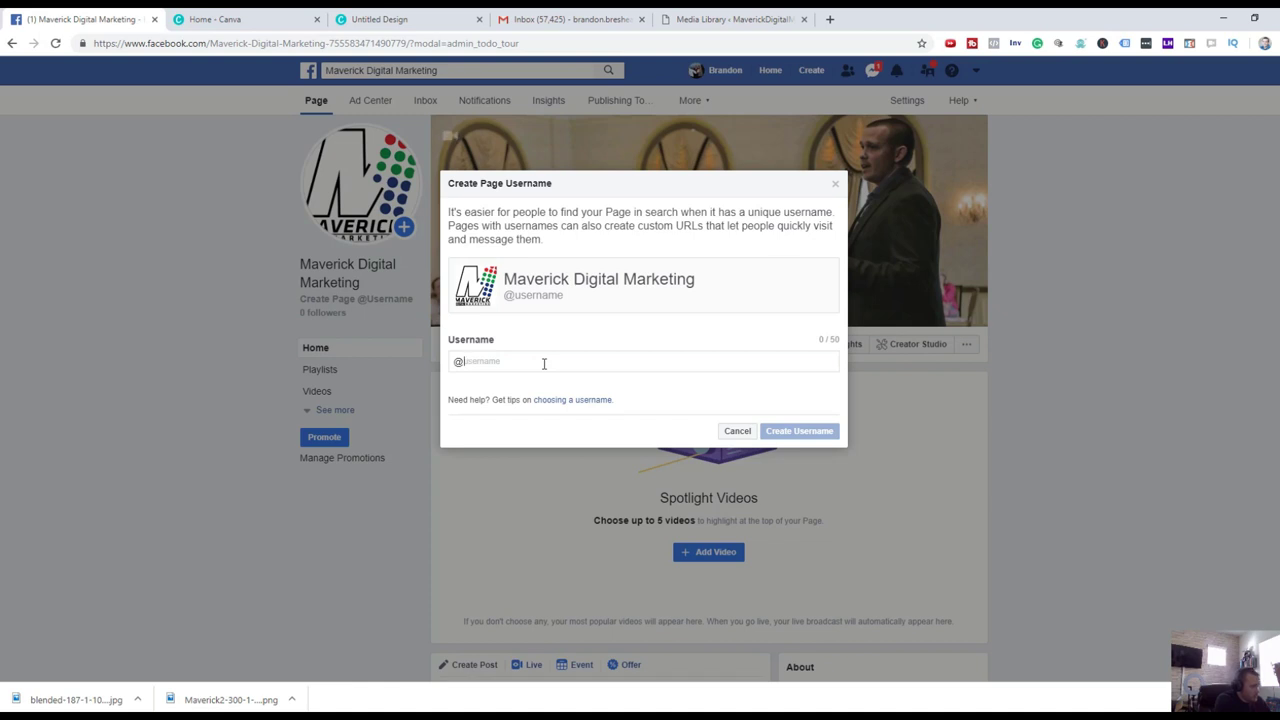
type("maverickdigitalmarketing")
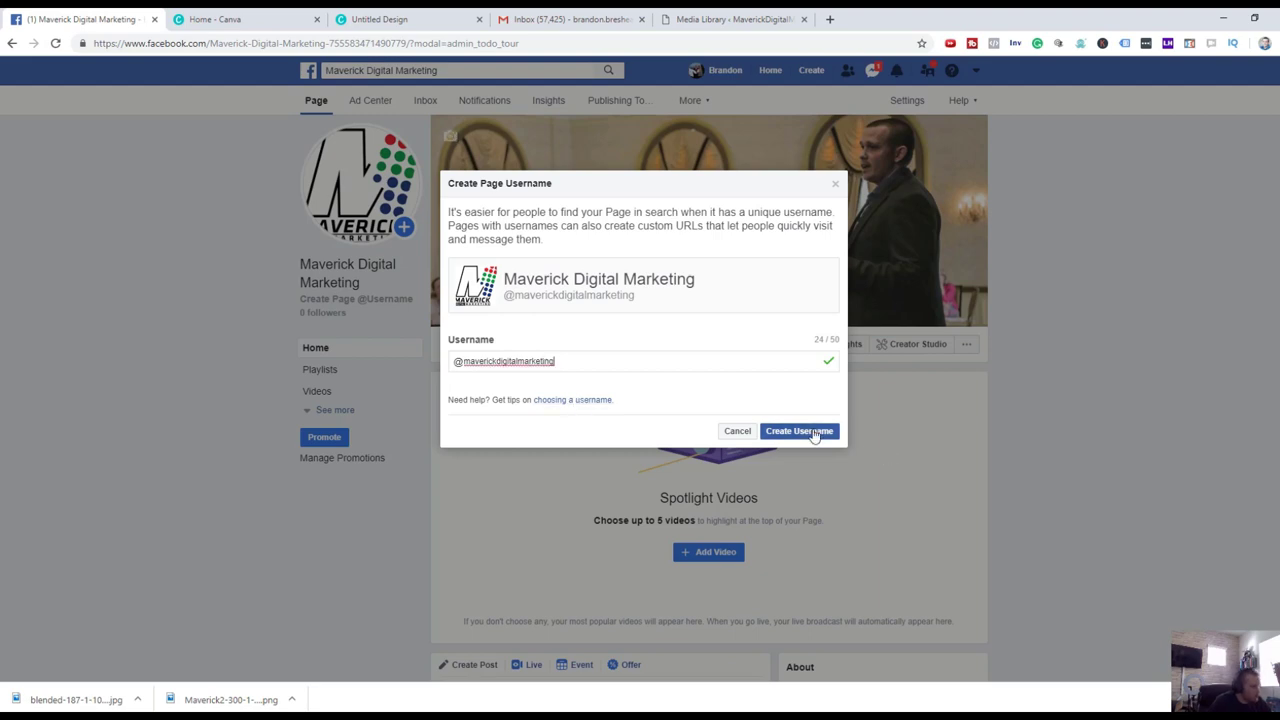
left_click(799, 431)
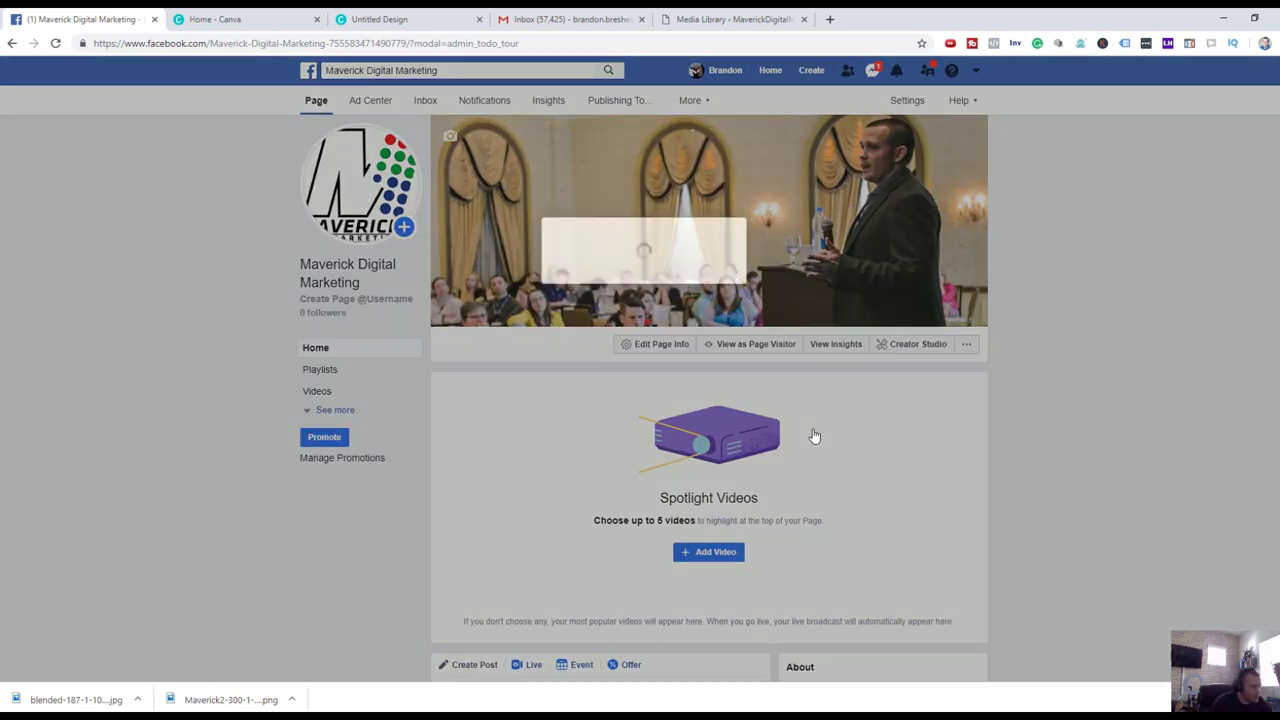
left_click(771, 361)
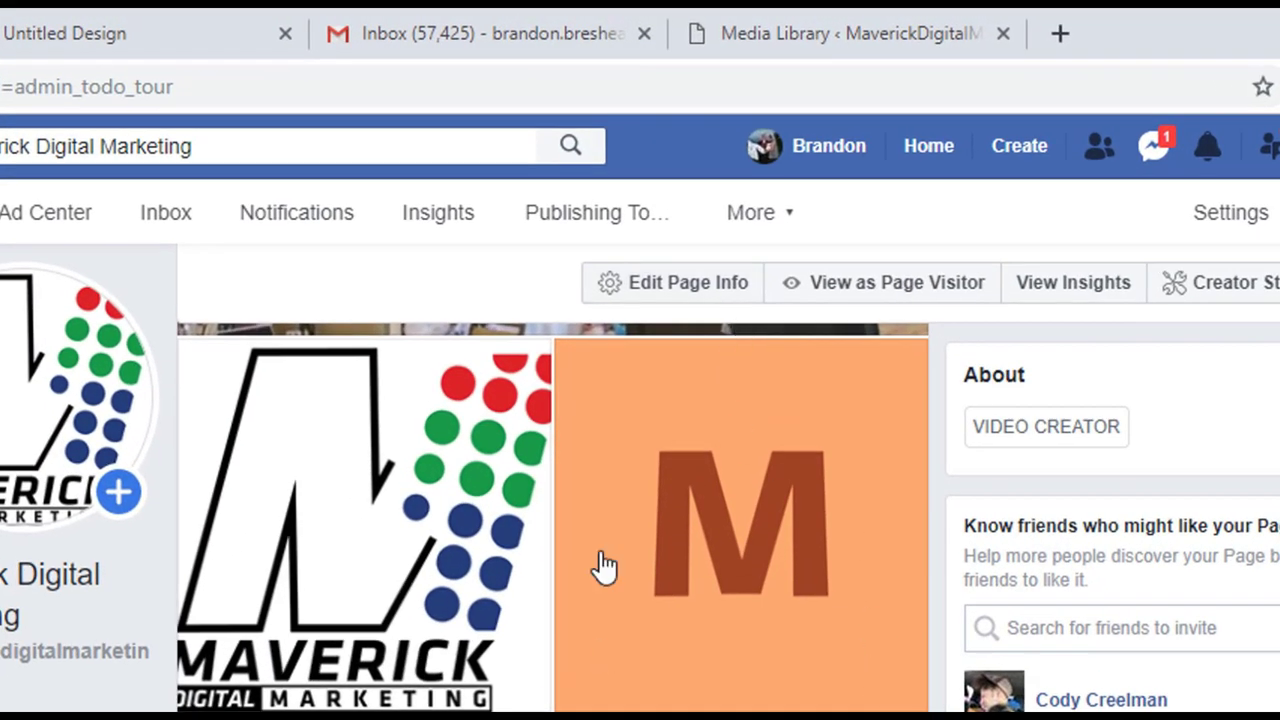
left_click(694, 285)
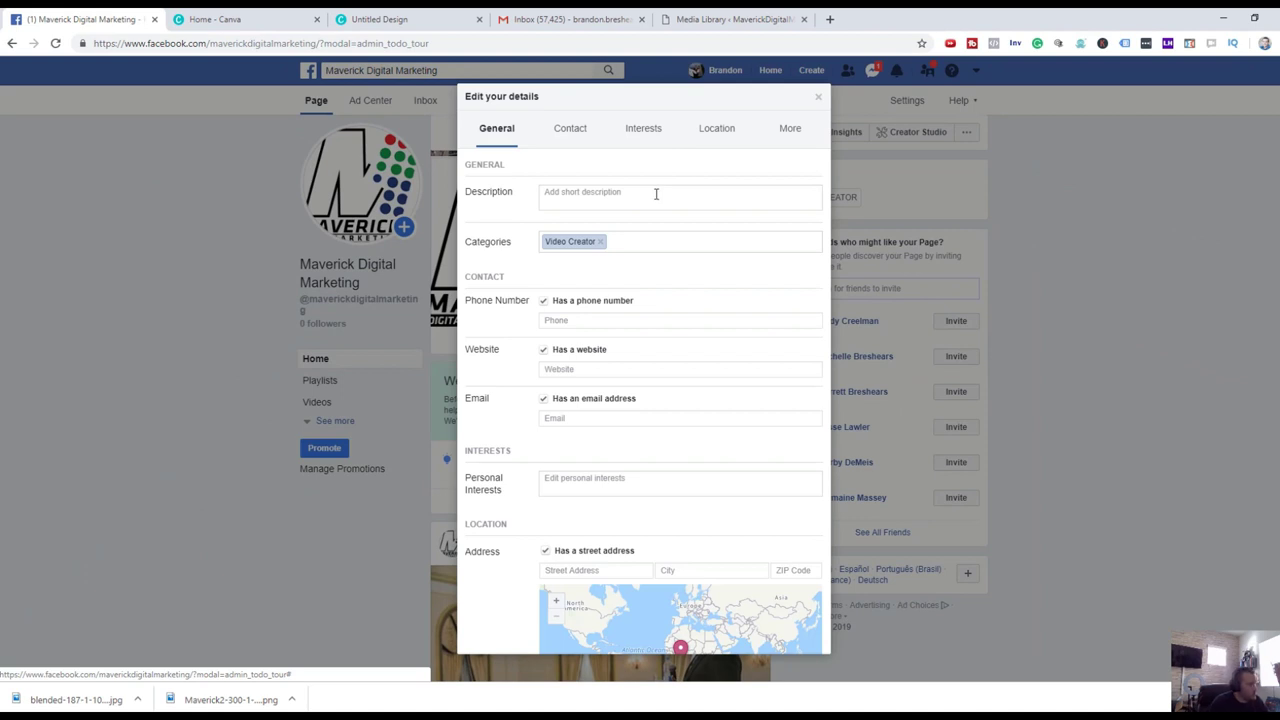
Save a description: Maverick Digital Marketing is a digital marketing agency helping create scalable growth.
left_click(657, 196)
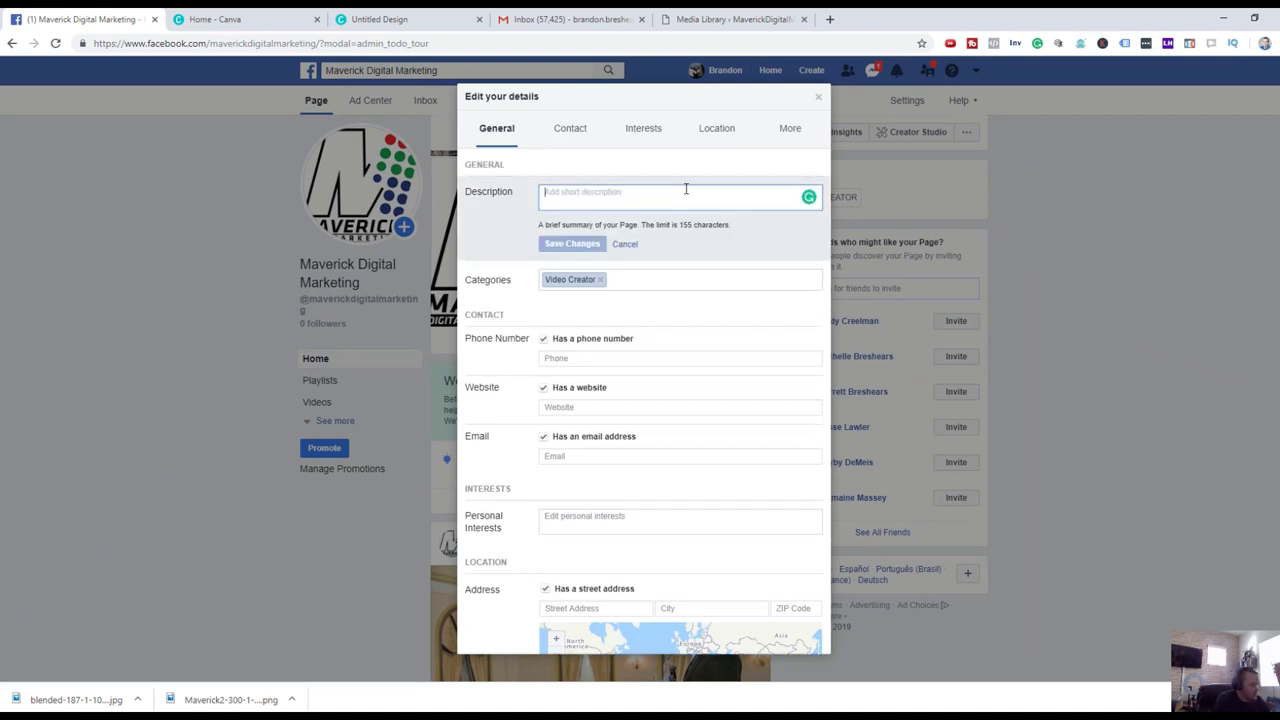
type("Maverick")
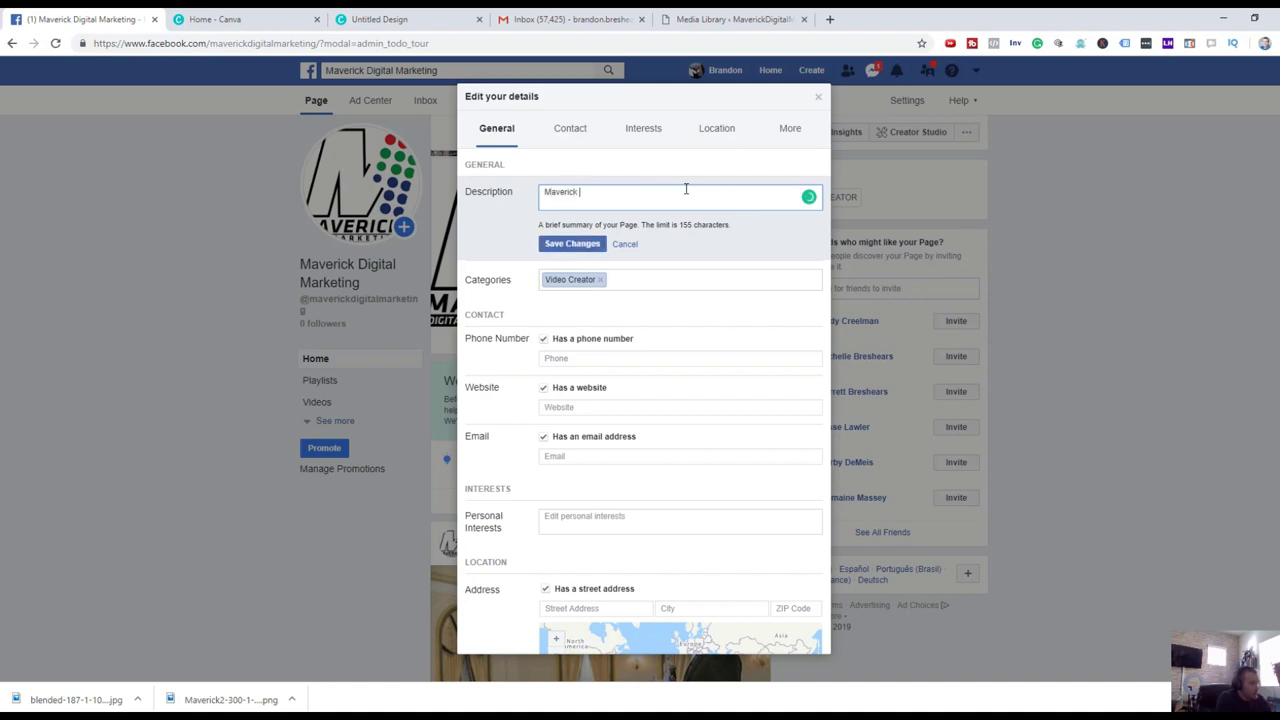
type(" Digital Marketing (")
type("s a digital marketing agen")
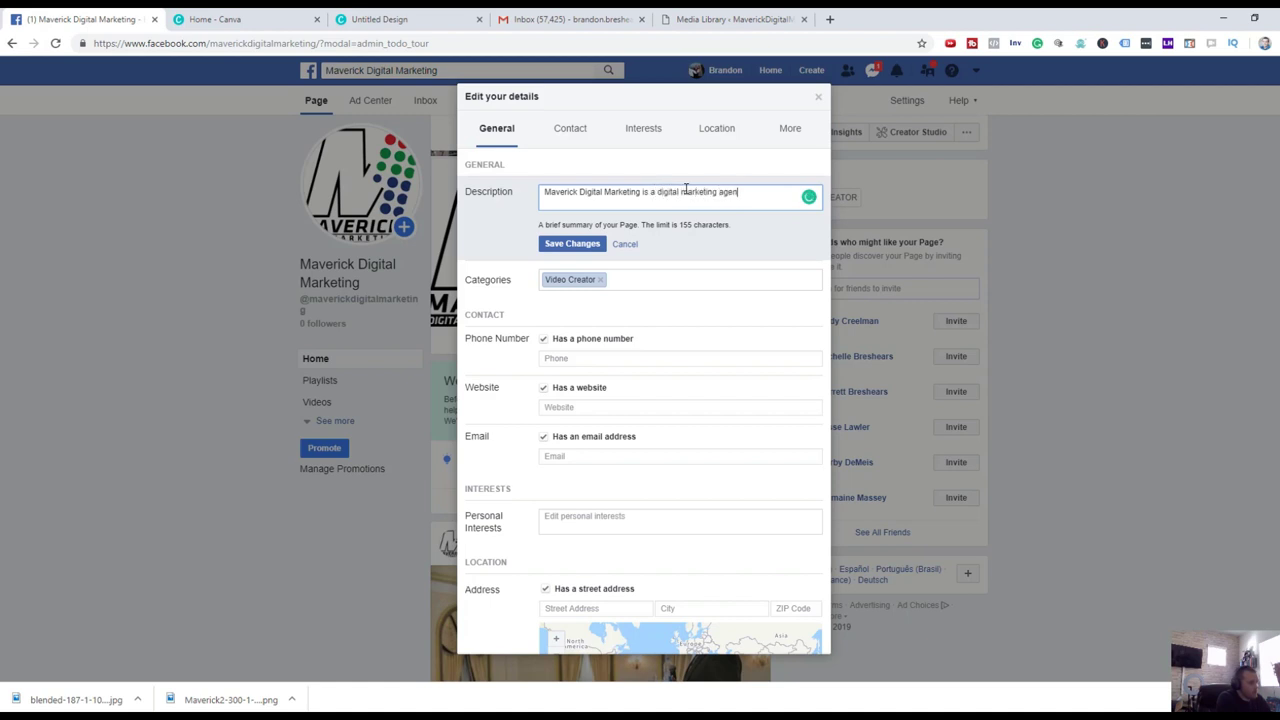
type("cy that helps you ")
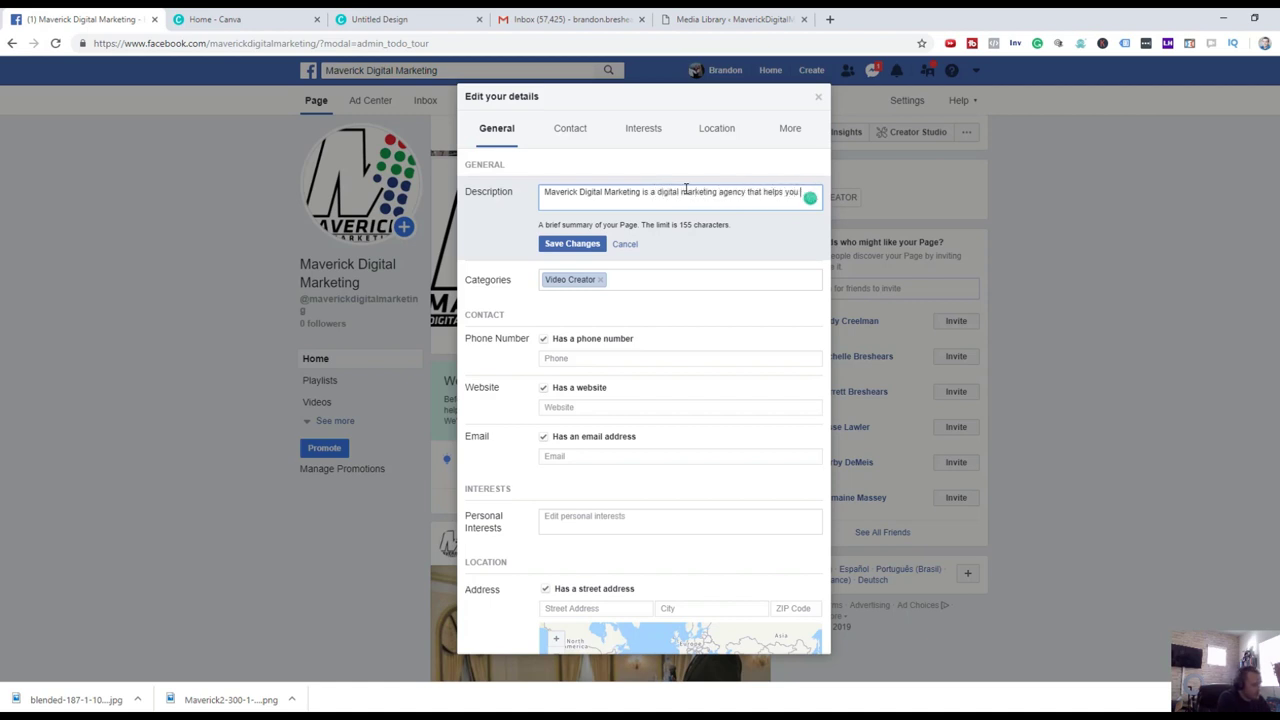
type("create scalable")
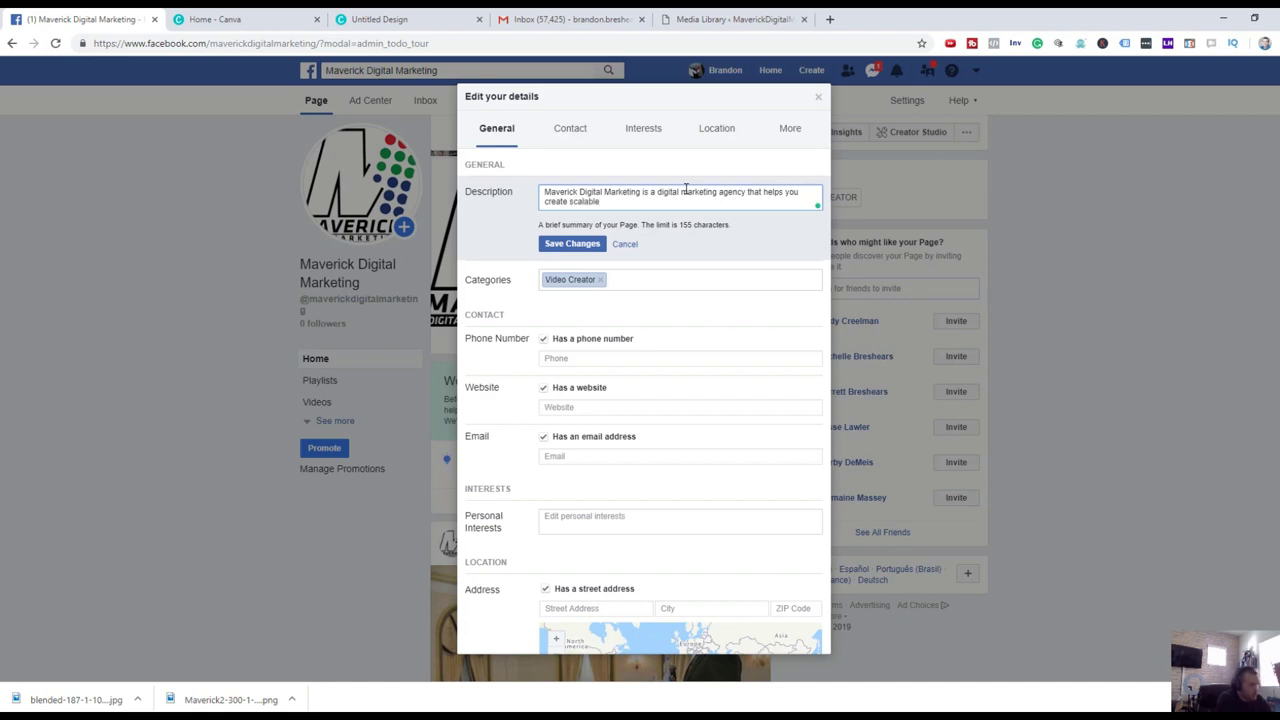
type(" growth in your business iw")
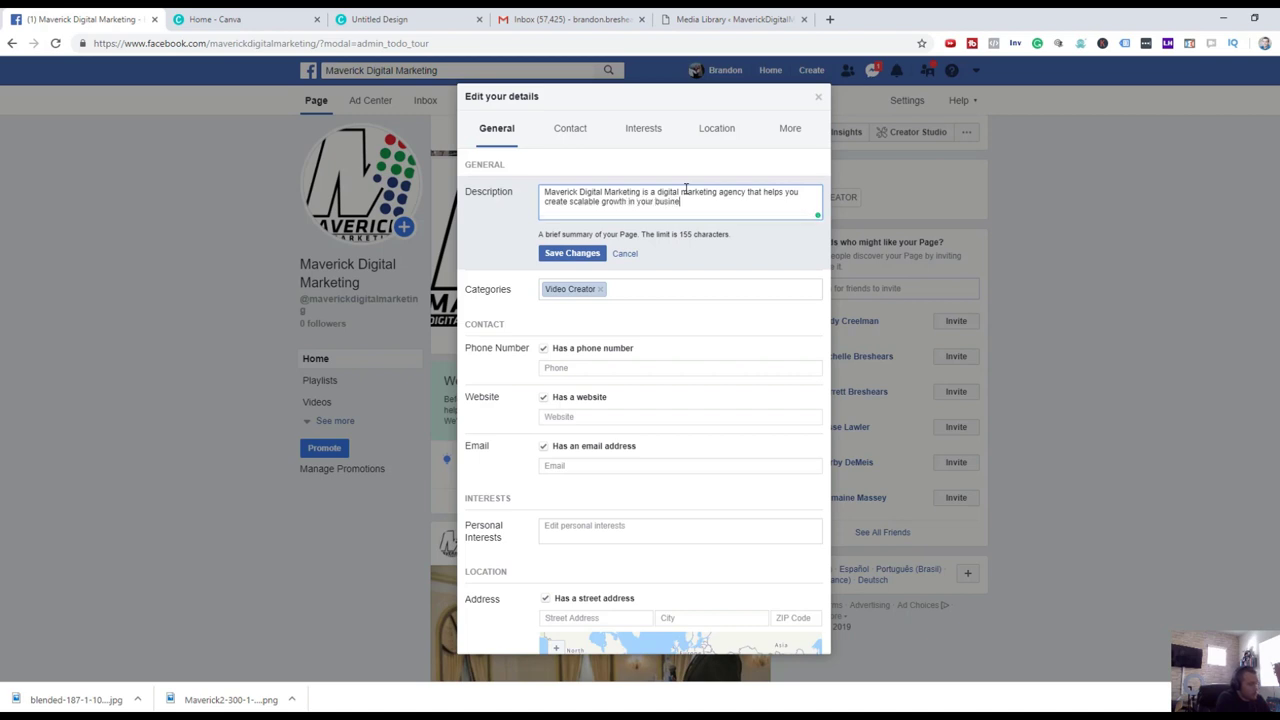
key("BackSpace")
key("BackSpace")
type("ith digital marketing.")
left_click(576, 254)
left_click(631, 249)
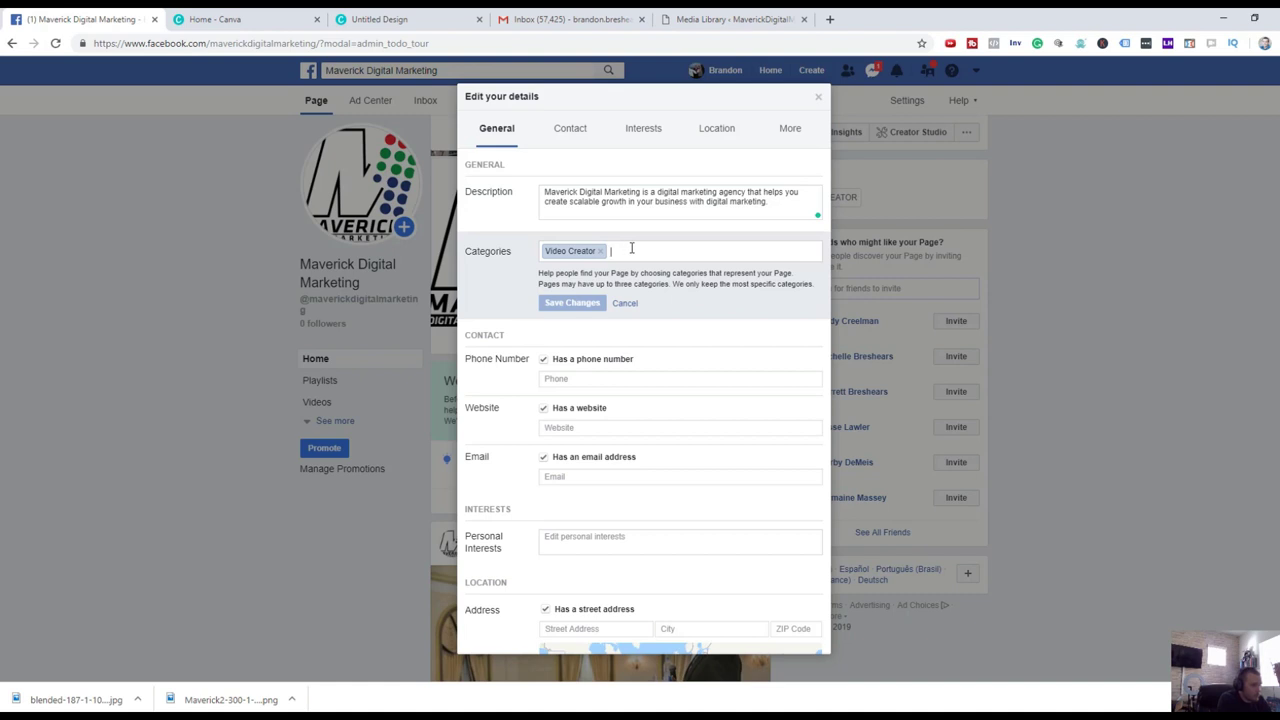
Add Marketing Agency and Advertising/Marketing as categories and save them.
type("digit")
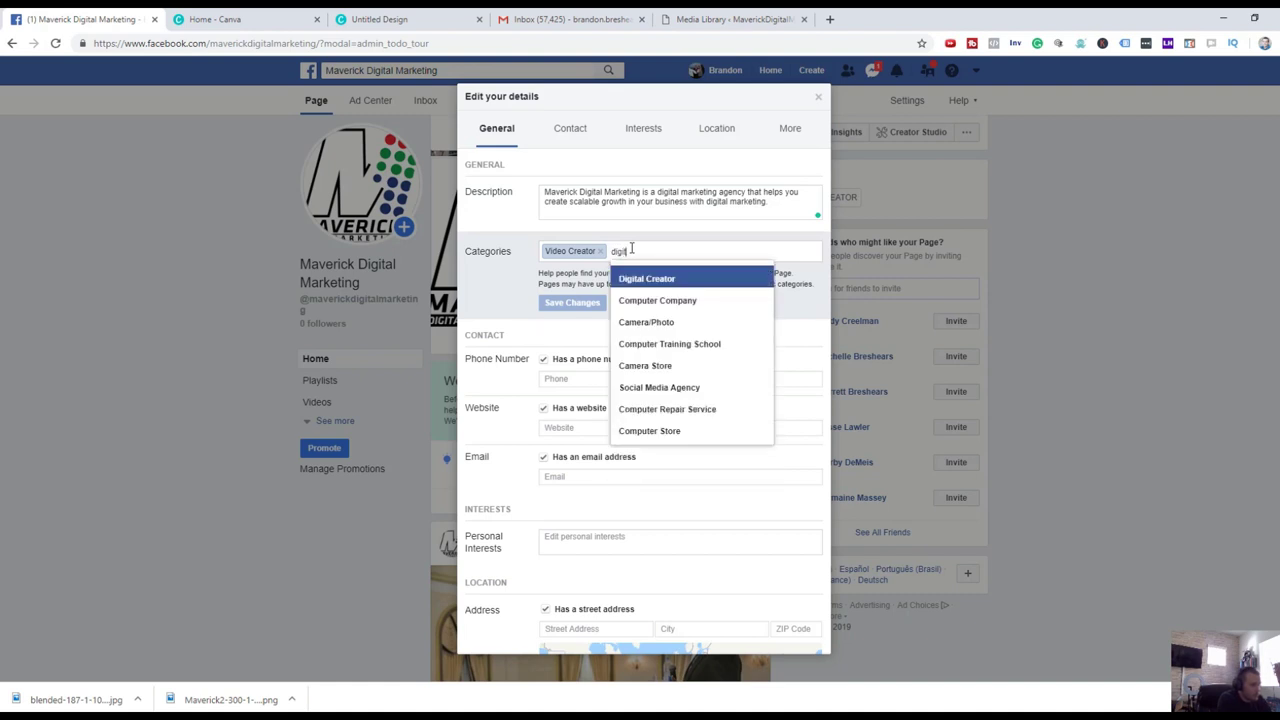
type("a")
key("BackSpace")
key("BackSpace")
key("BackSpace")
key("BackSpace")
key("BackSpace")
key("BackSpace")
type("mar")
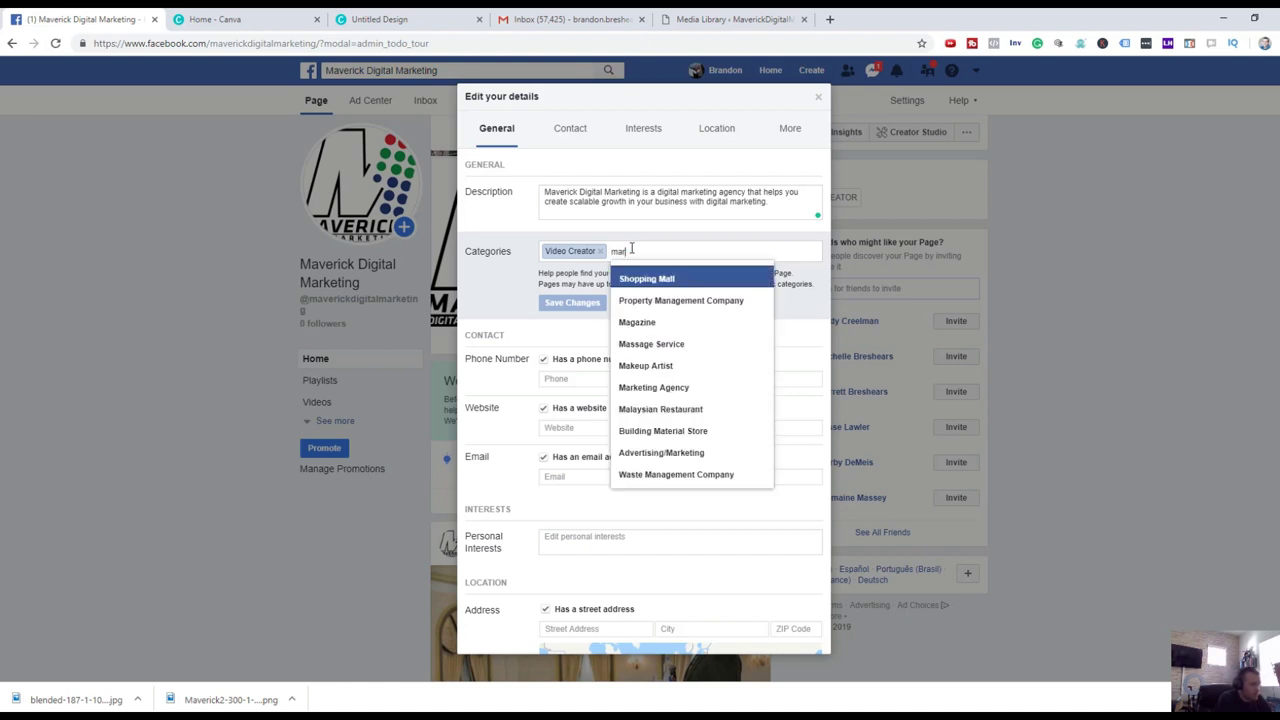
type("keting")
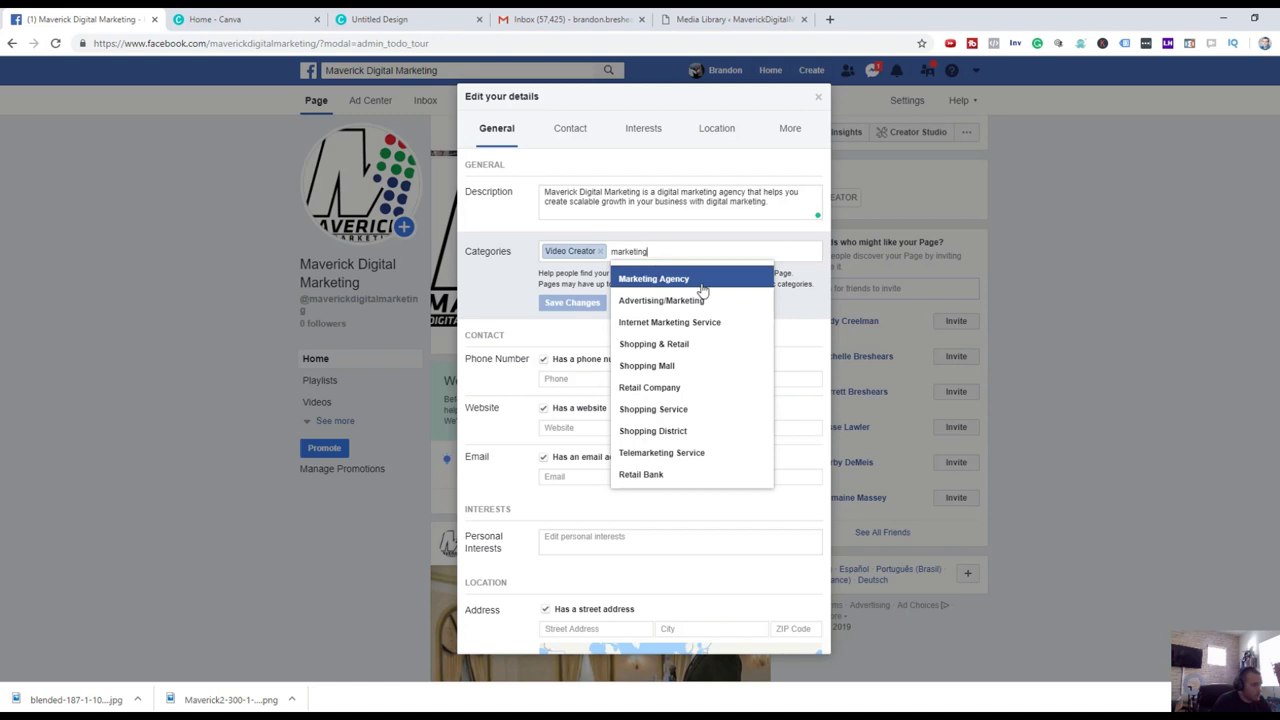
left_click(703, 289)
type("adver")
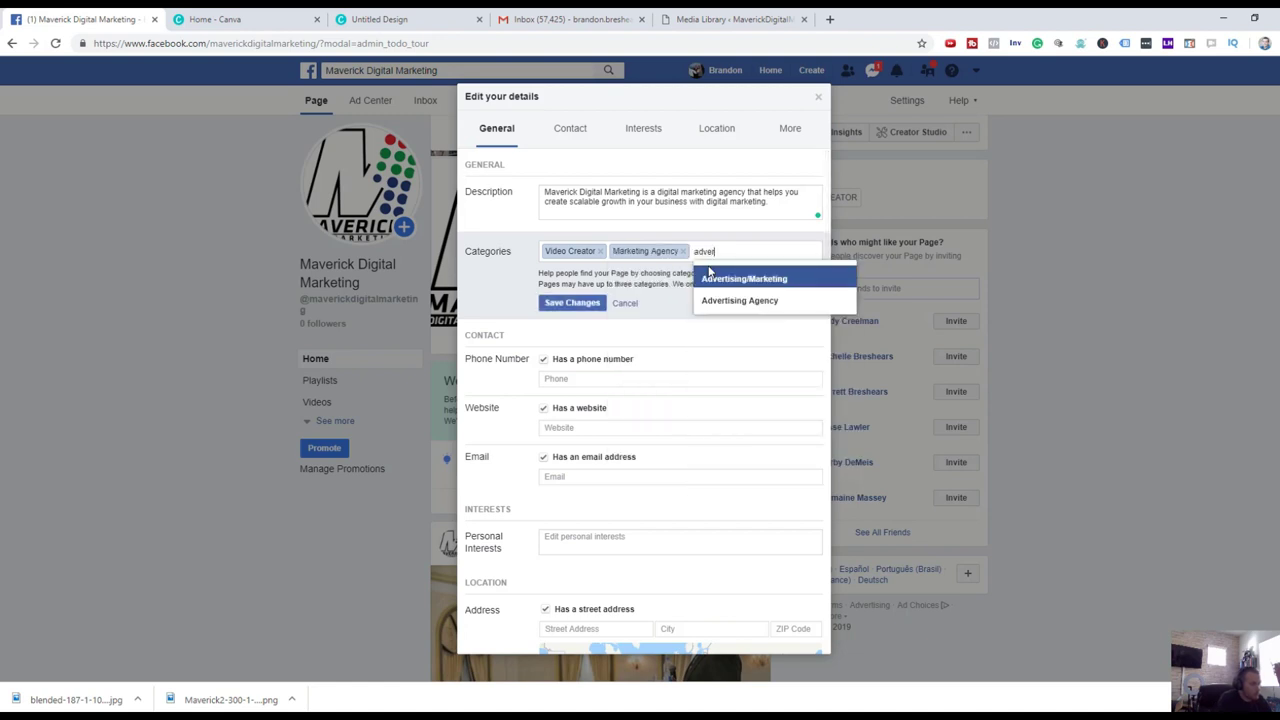
left_click(734, 277)
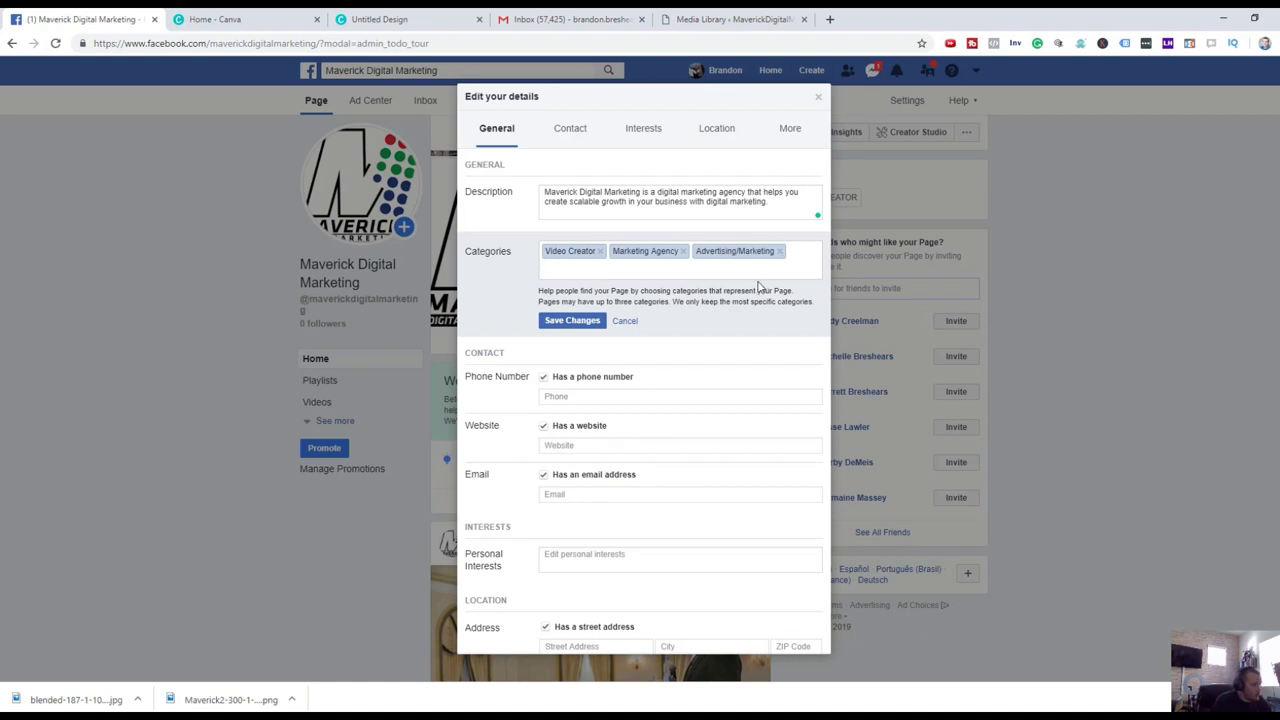
left_click(555, 321)
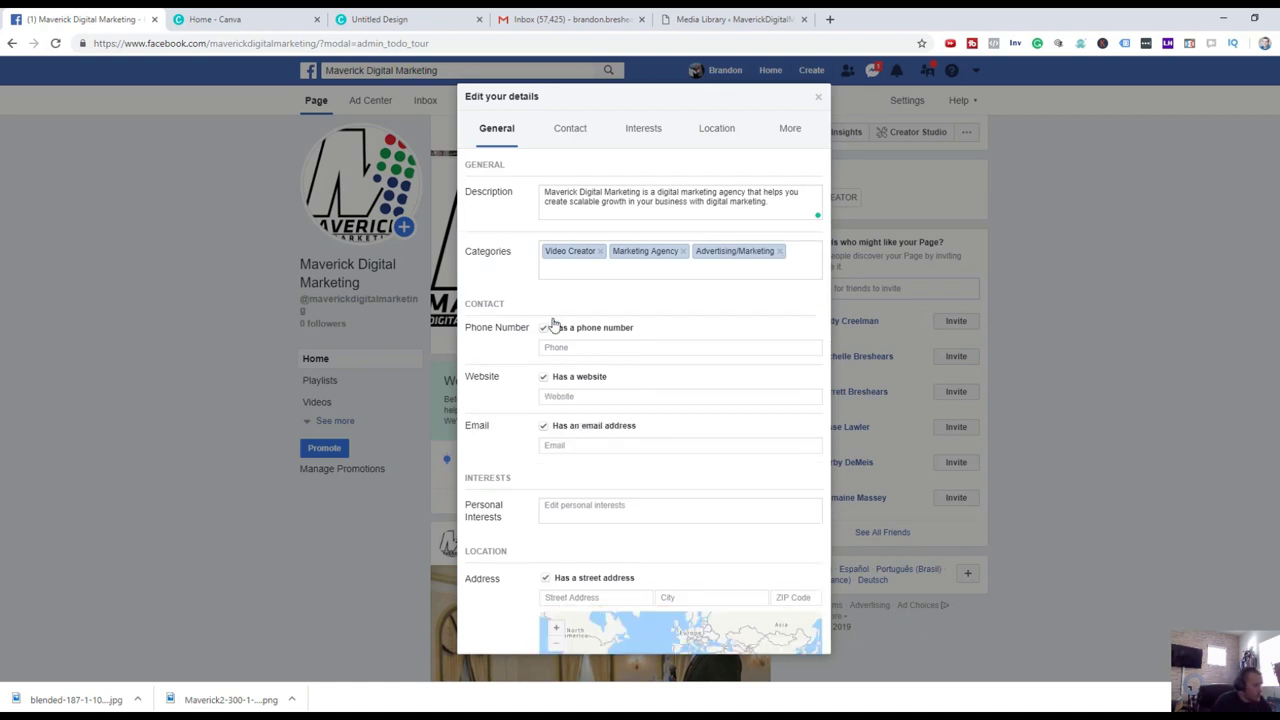
left_click(578, 346)
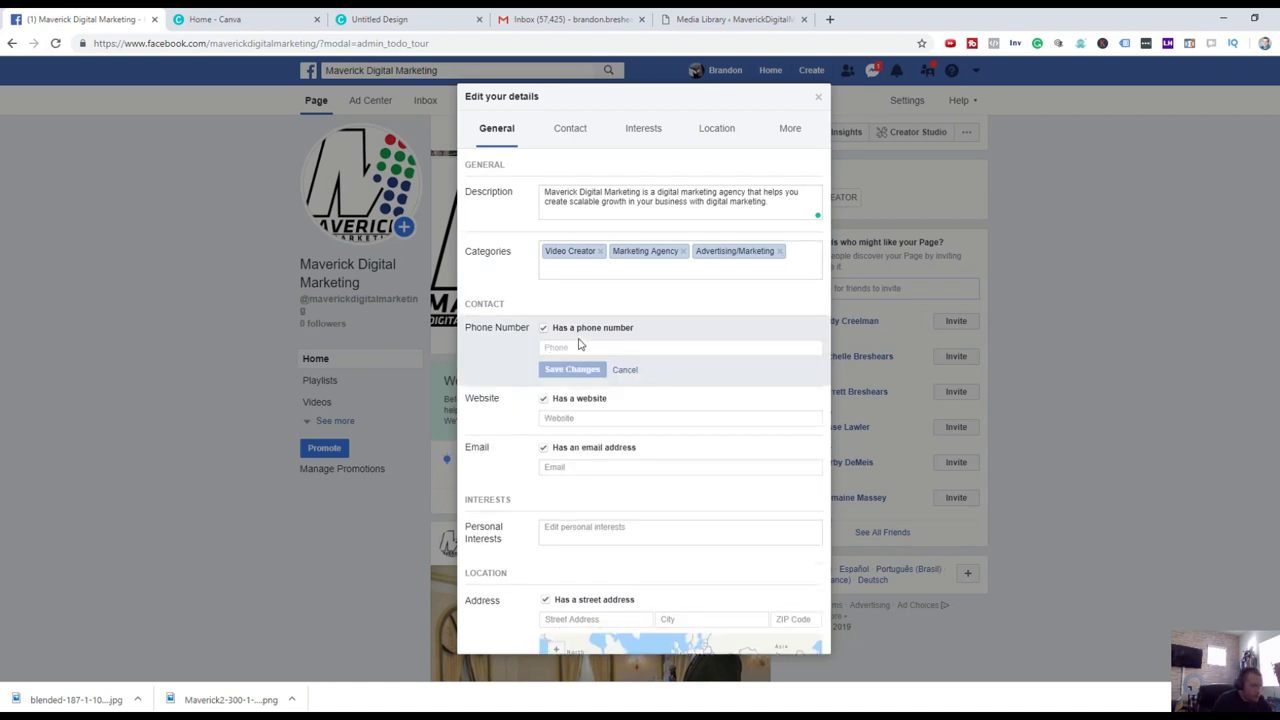
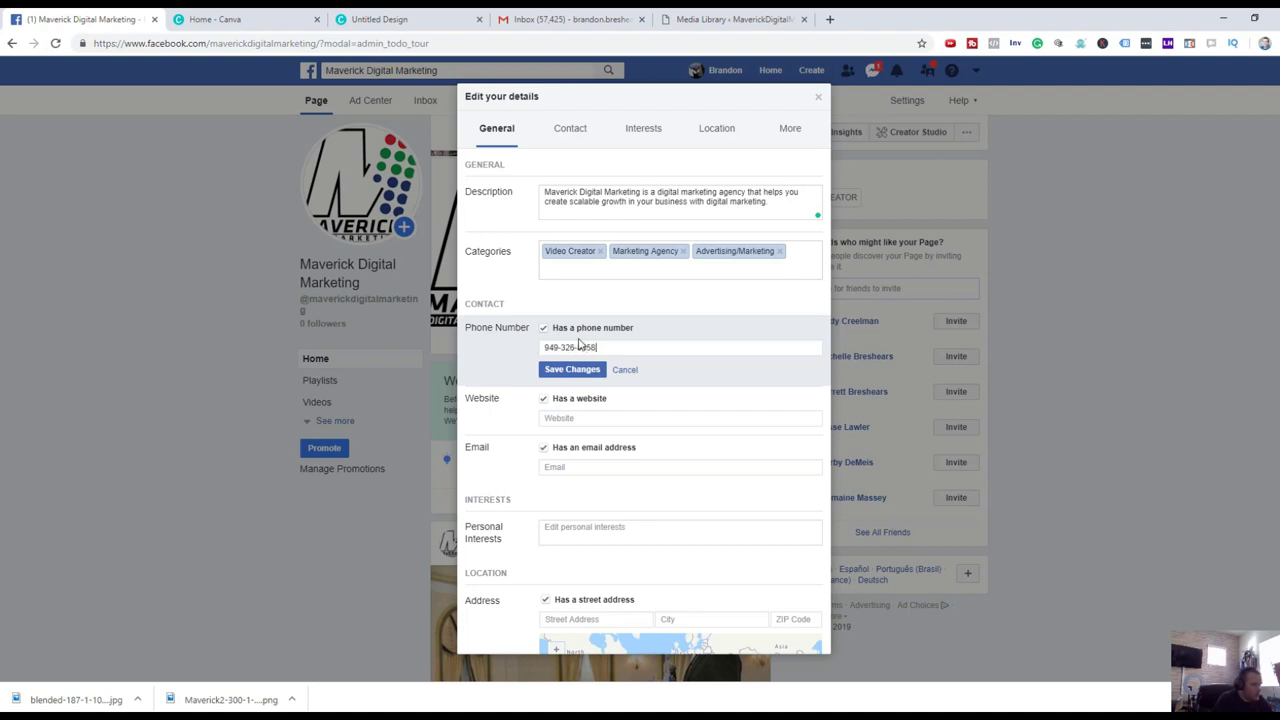
left_click(578, 372)
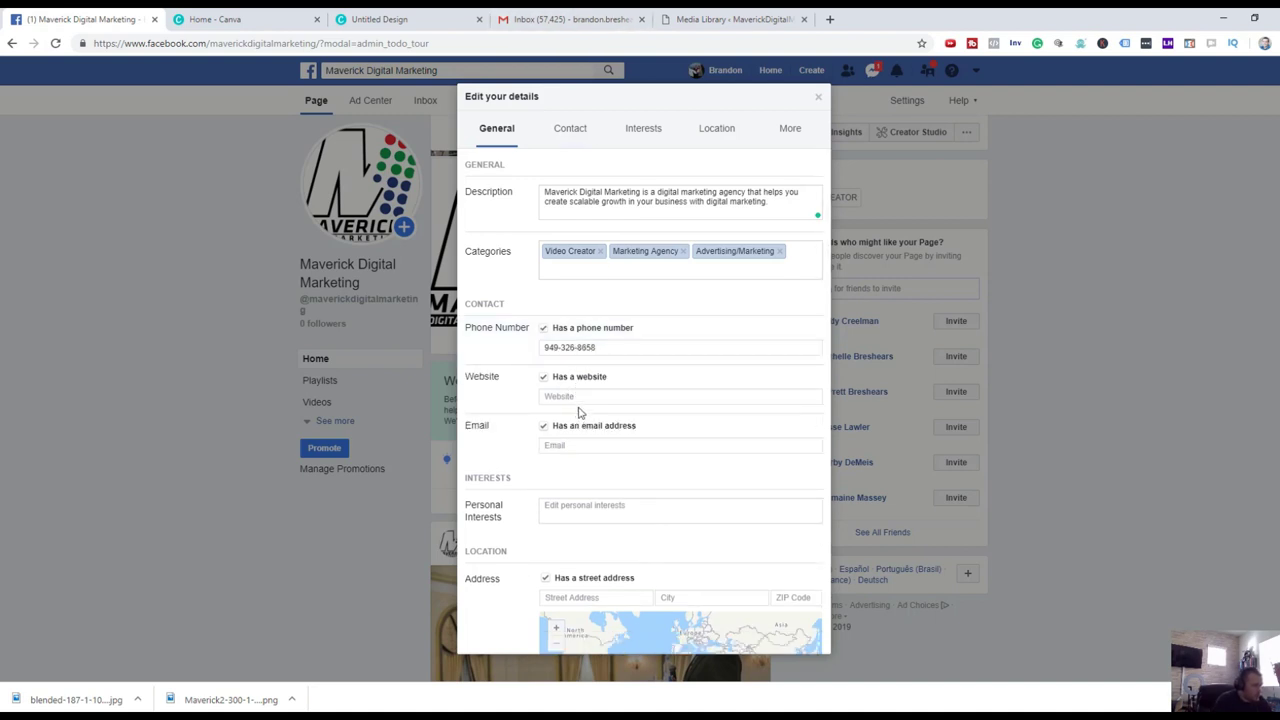
left_click(582, 396)
type("www.maverickdigitalm")
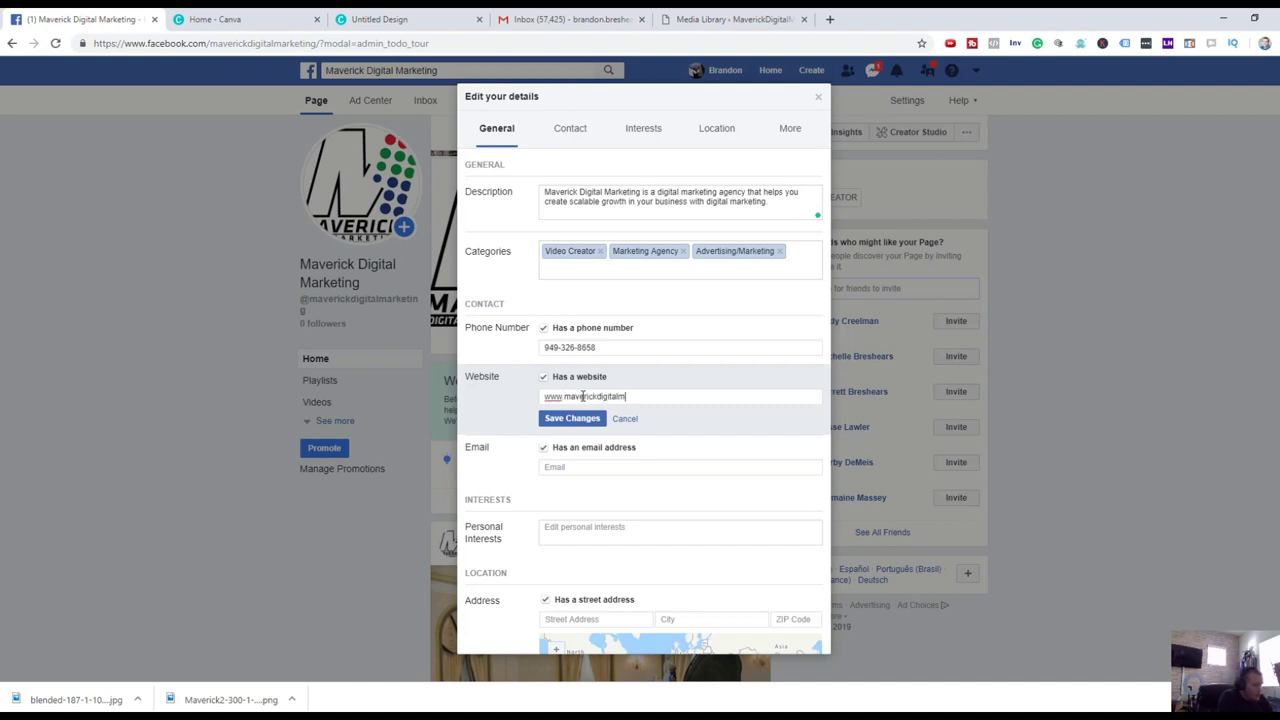
type("arketing.com")
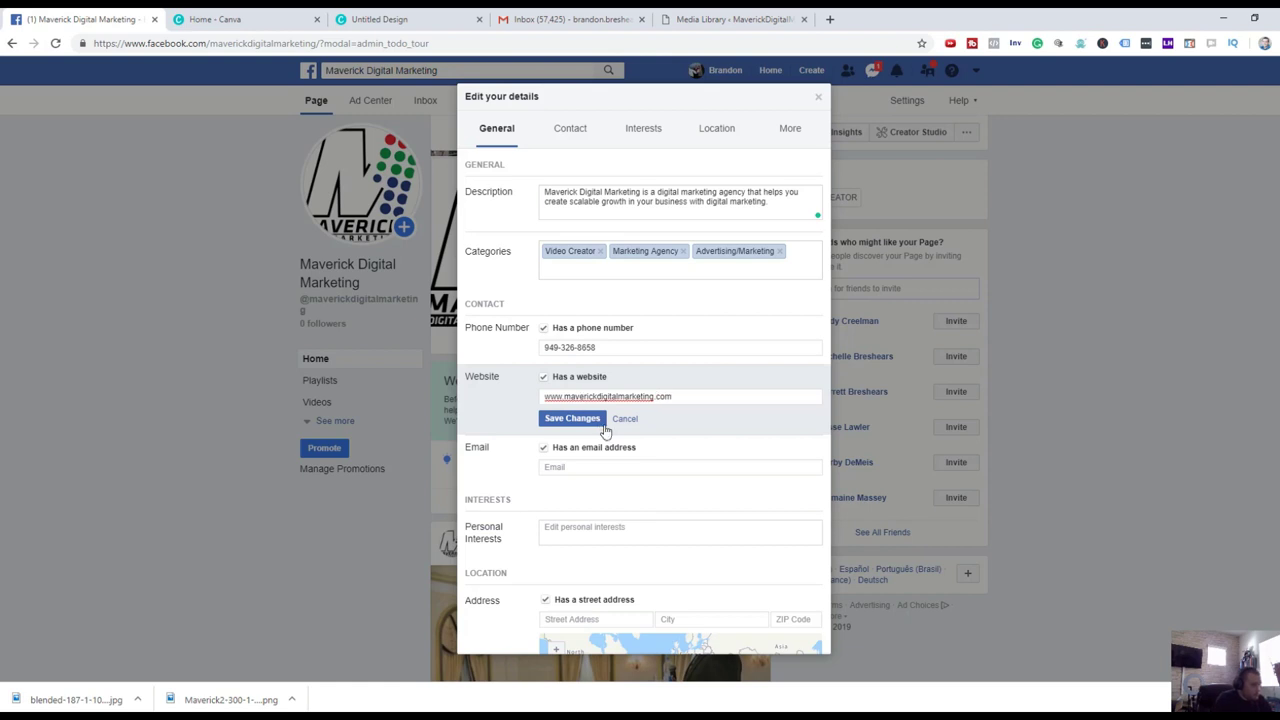
left_click(590, 418)
Enter and save the business e-mail address.
left_click(588, 447)
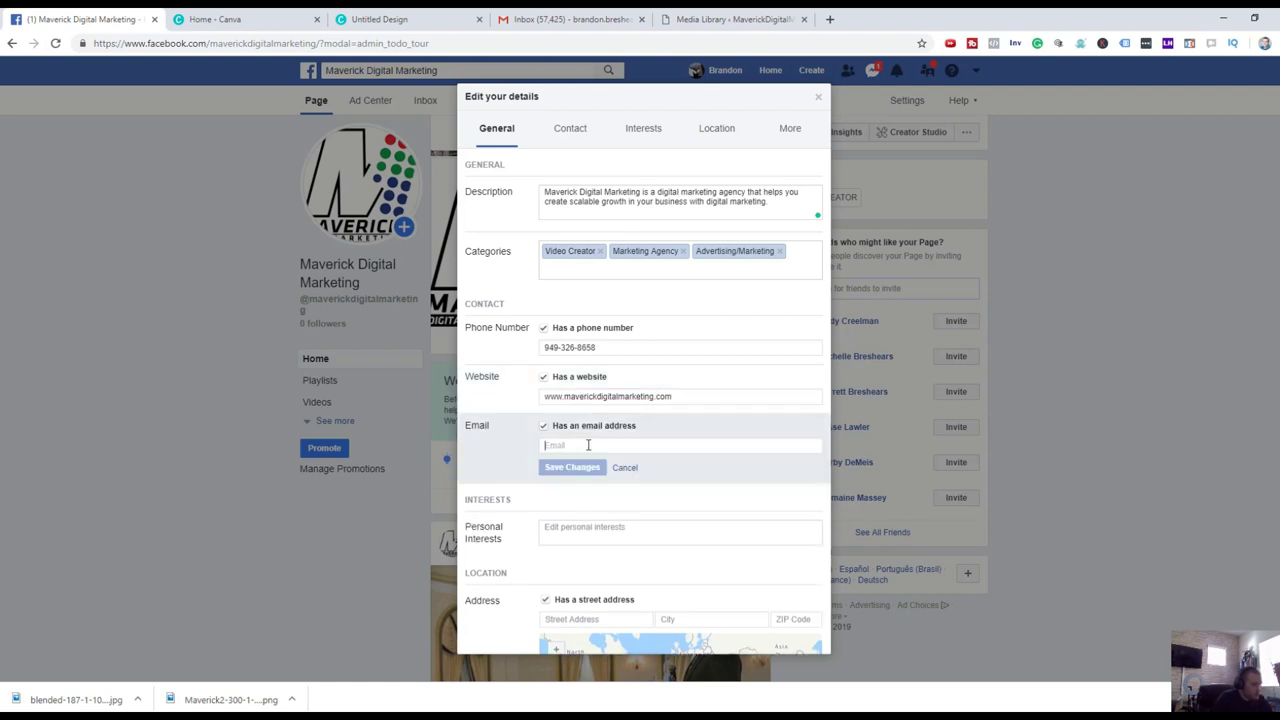
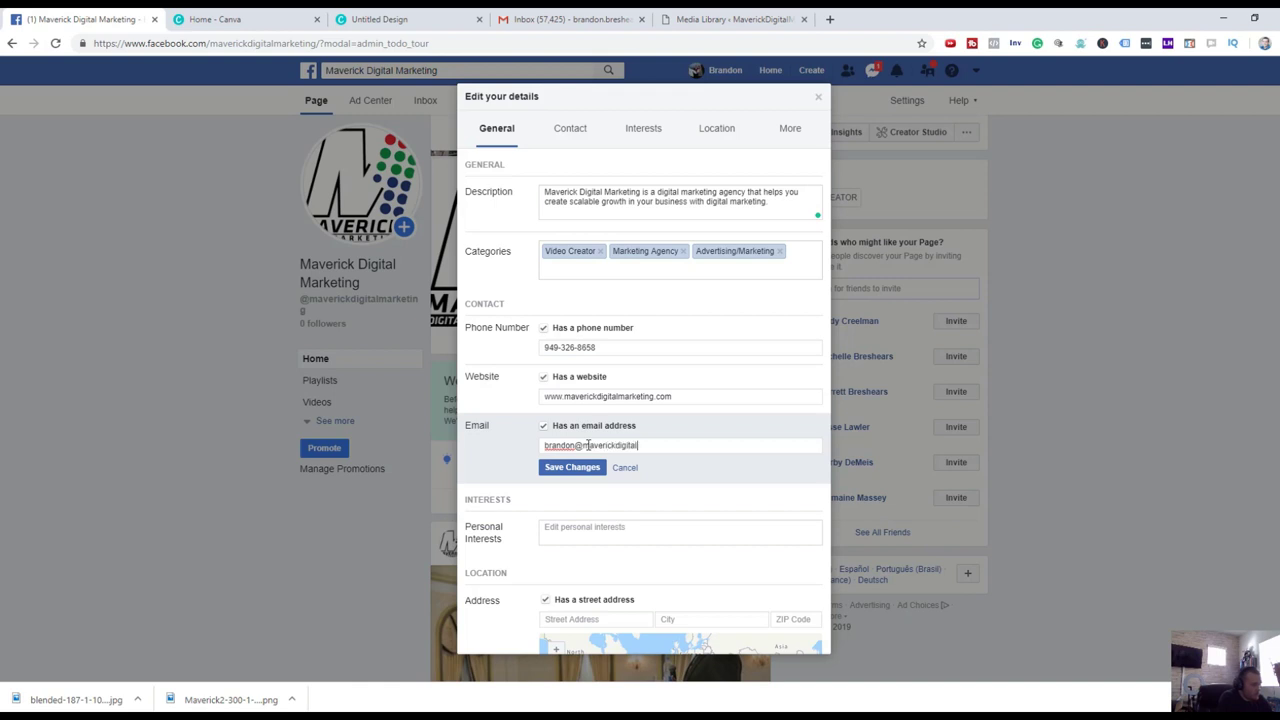
left_click(590, 468)
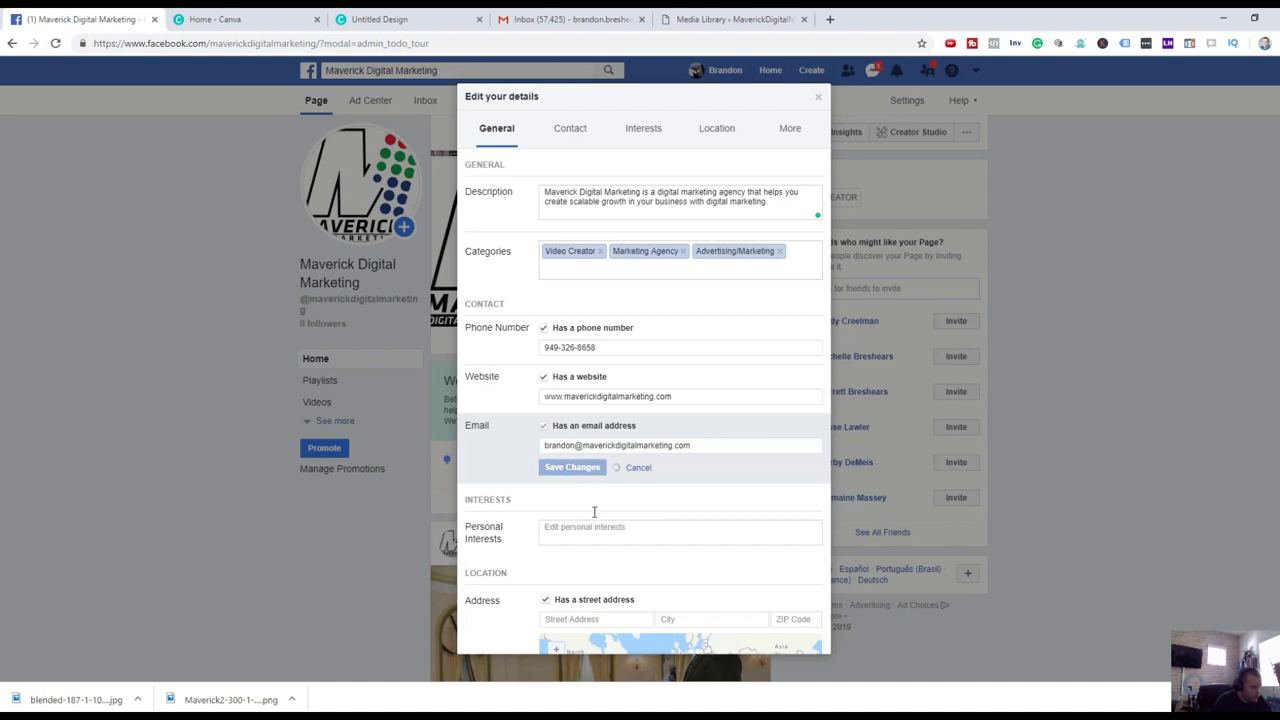
List interests: digital marketing, film making, tech, nerd culture, return on ad spend.
left_click(599, 513)
type("digital ma")
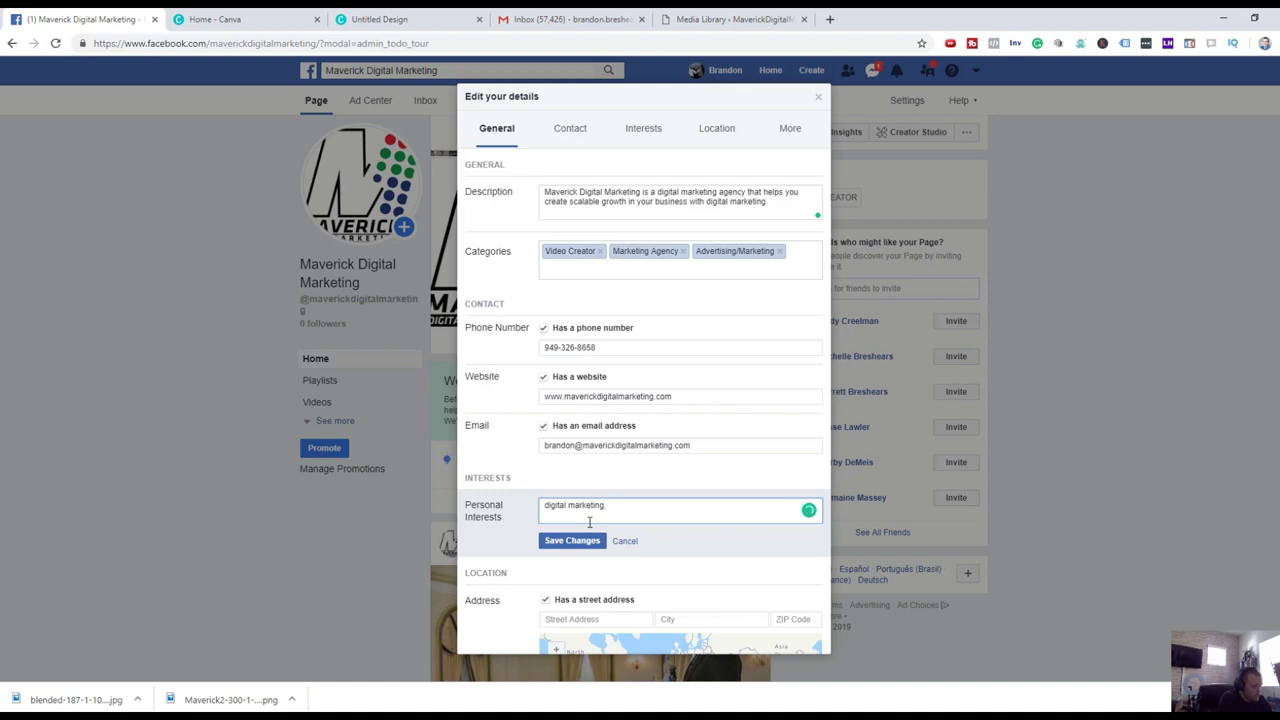
type("rketing, film making, tech, nerd cult")
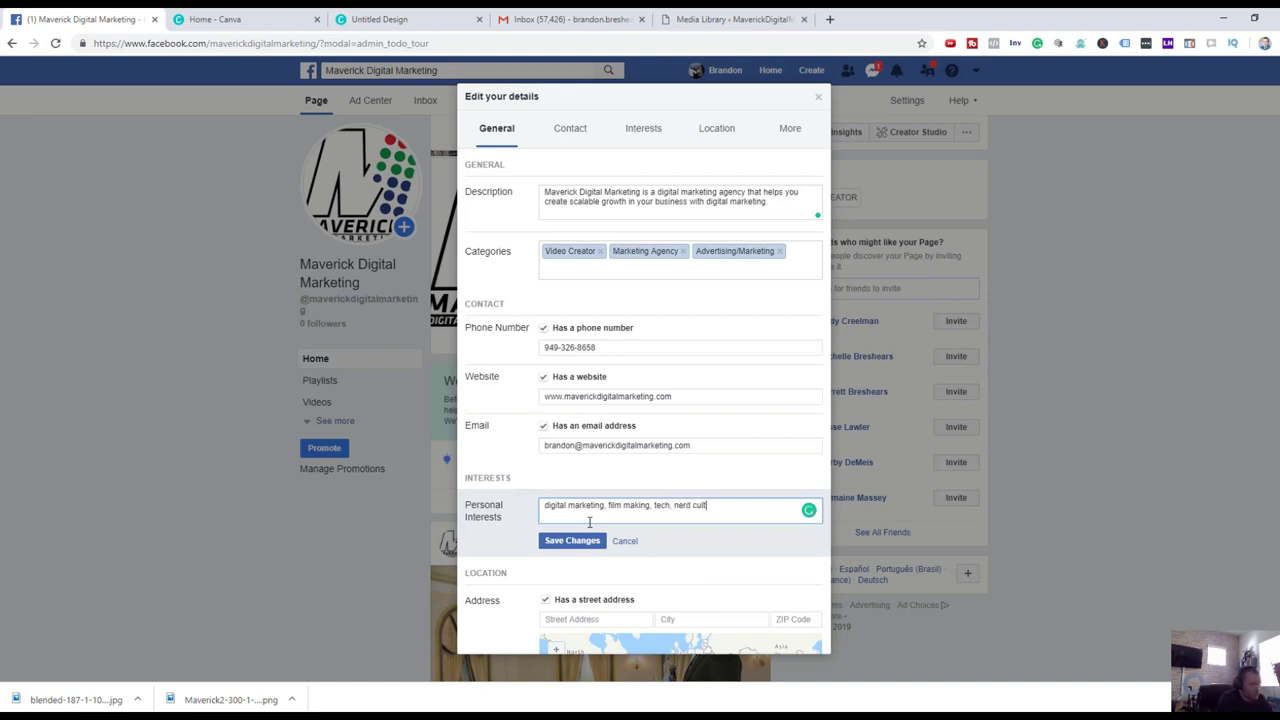
type("ure, return on ad spend.")
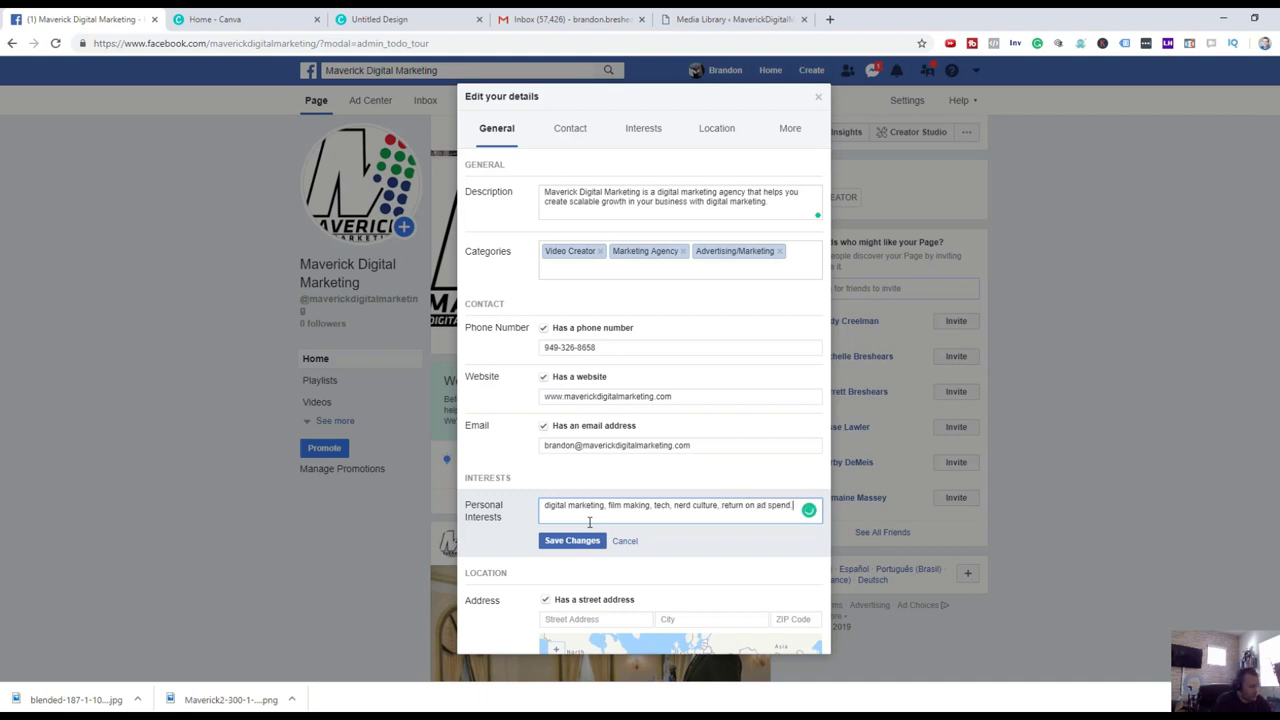
Save the interests, then enter and save the suggested business street address.
left_click(578, 540)
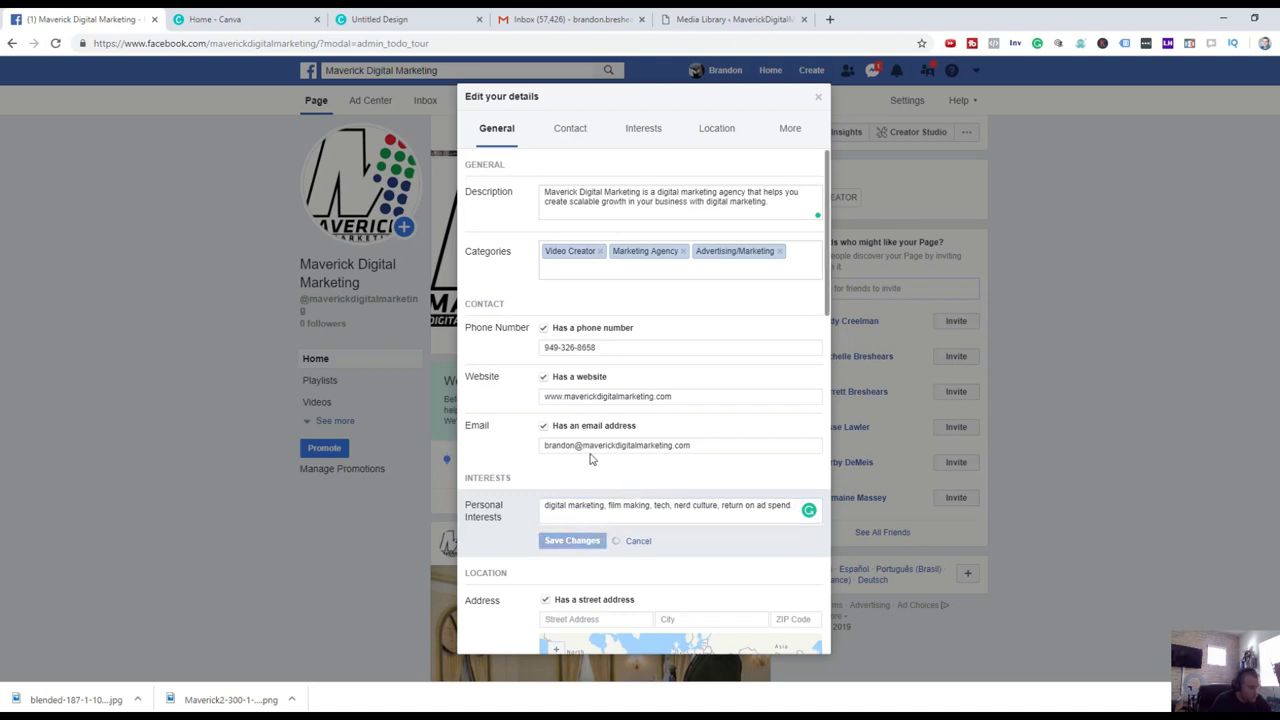
scroll(651, 482, "down", 3)
left_click(611, 392)
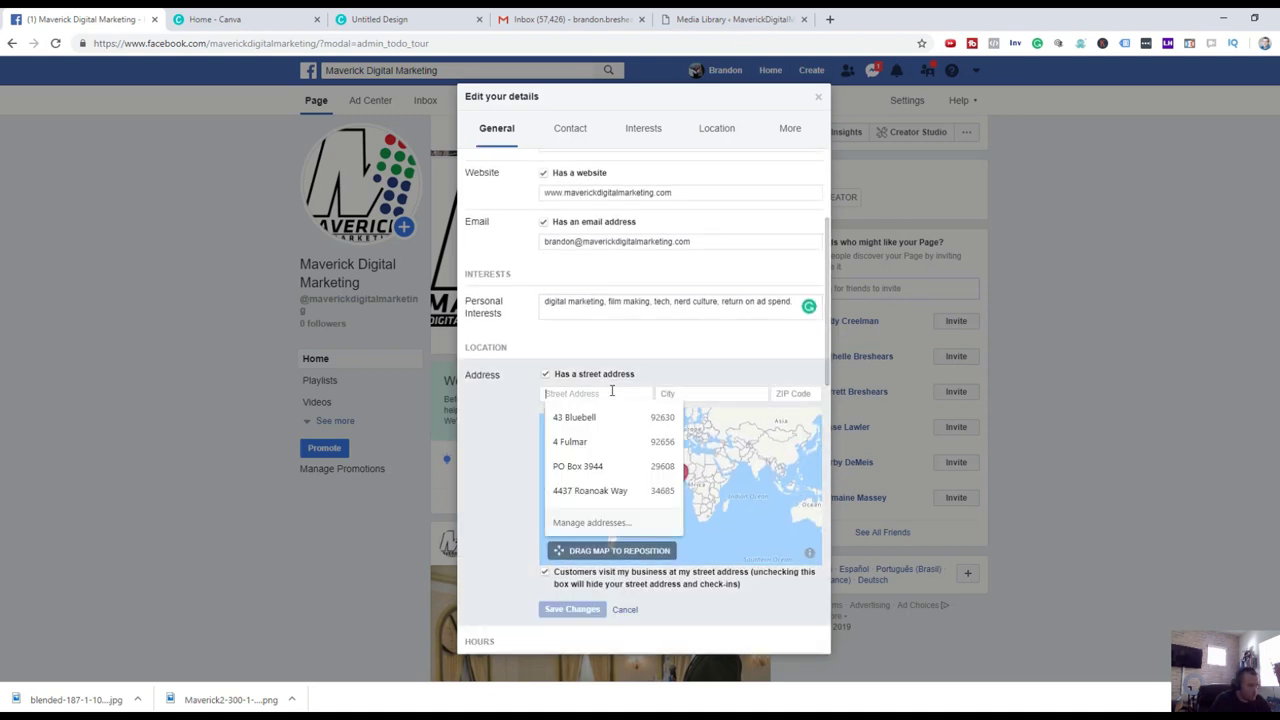
type("43")
key("Return")
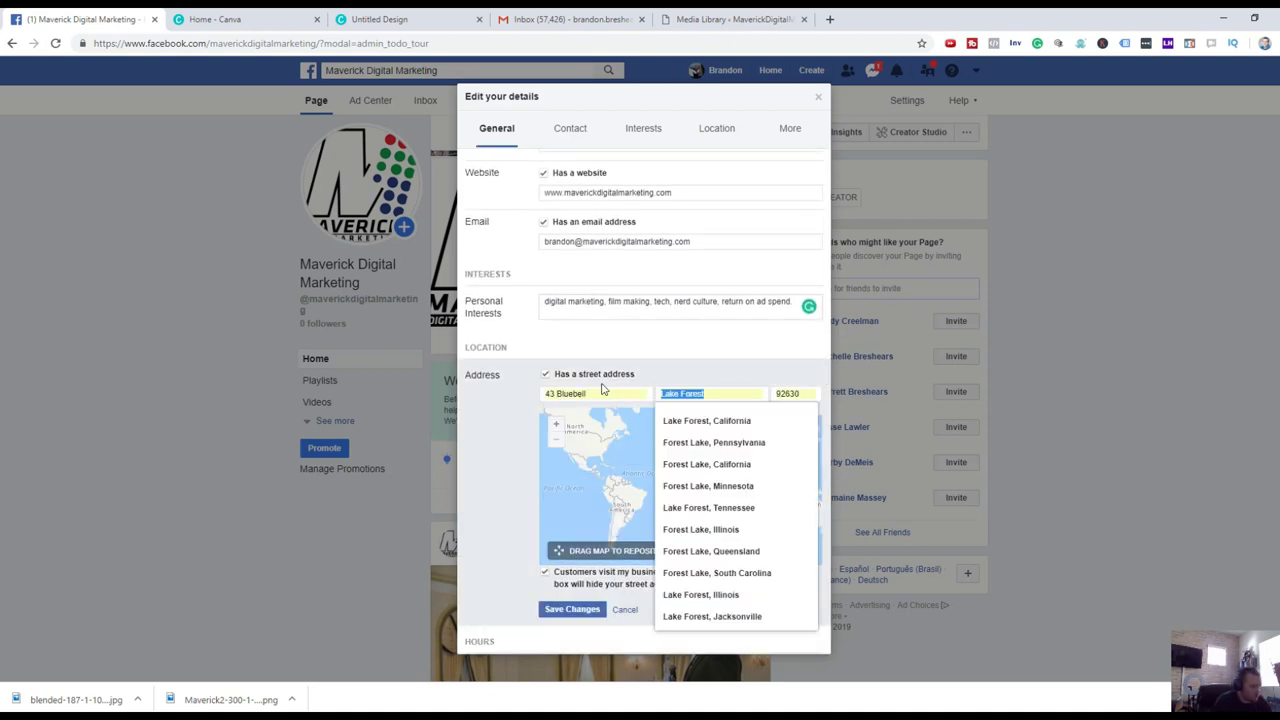
left_click(570, 609)
Set the hours to Always open and add the Instagram account handle.
scroll(593, 480, "down", 3)
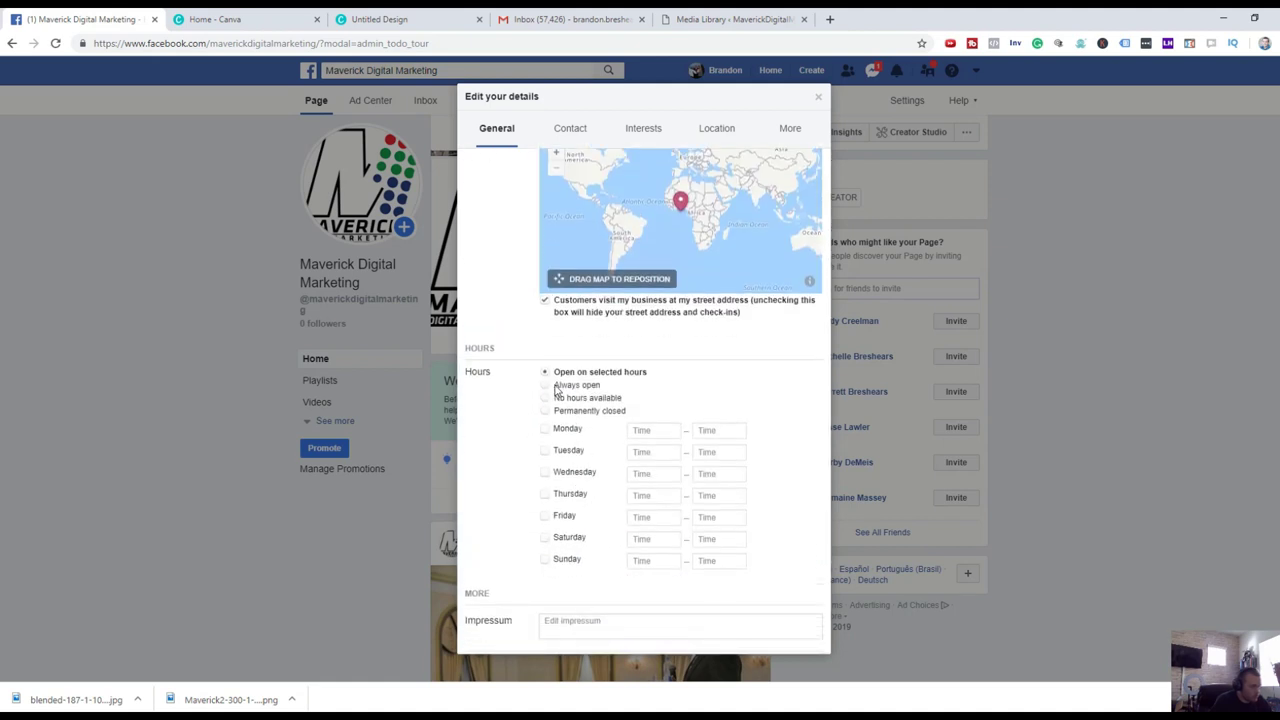
left_click(557, 388)
scroll(660, 400, "down", 3)
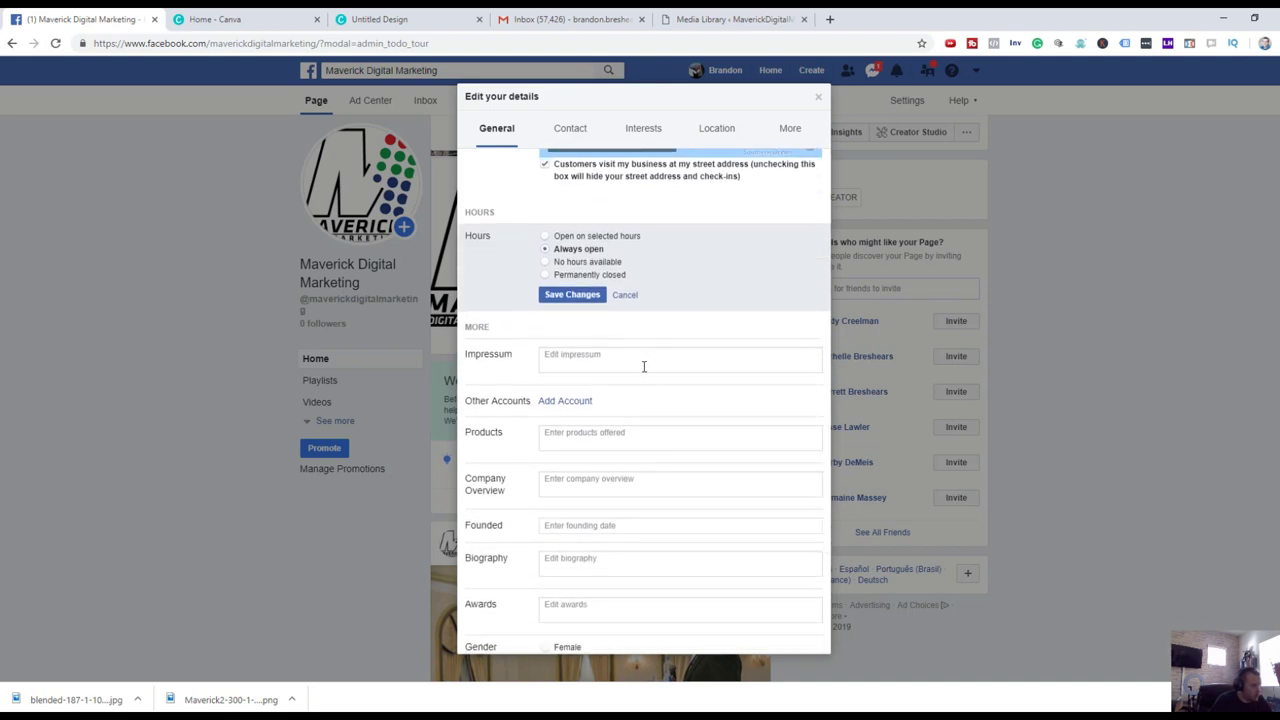
left_click(568, 401)
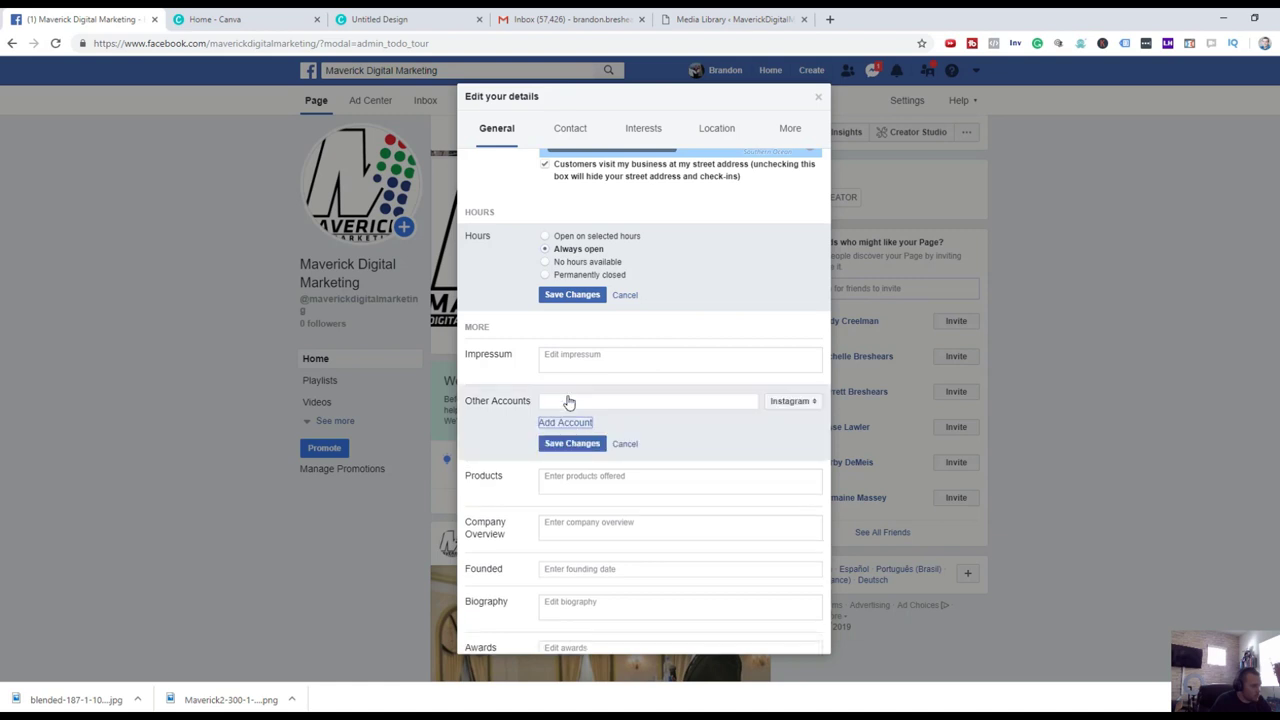
left_click(721, 398)
Save the Instagram account and list digital marketing, email, pay per click and search marketing under Products.
left_click(587, 447)
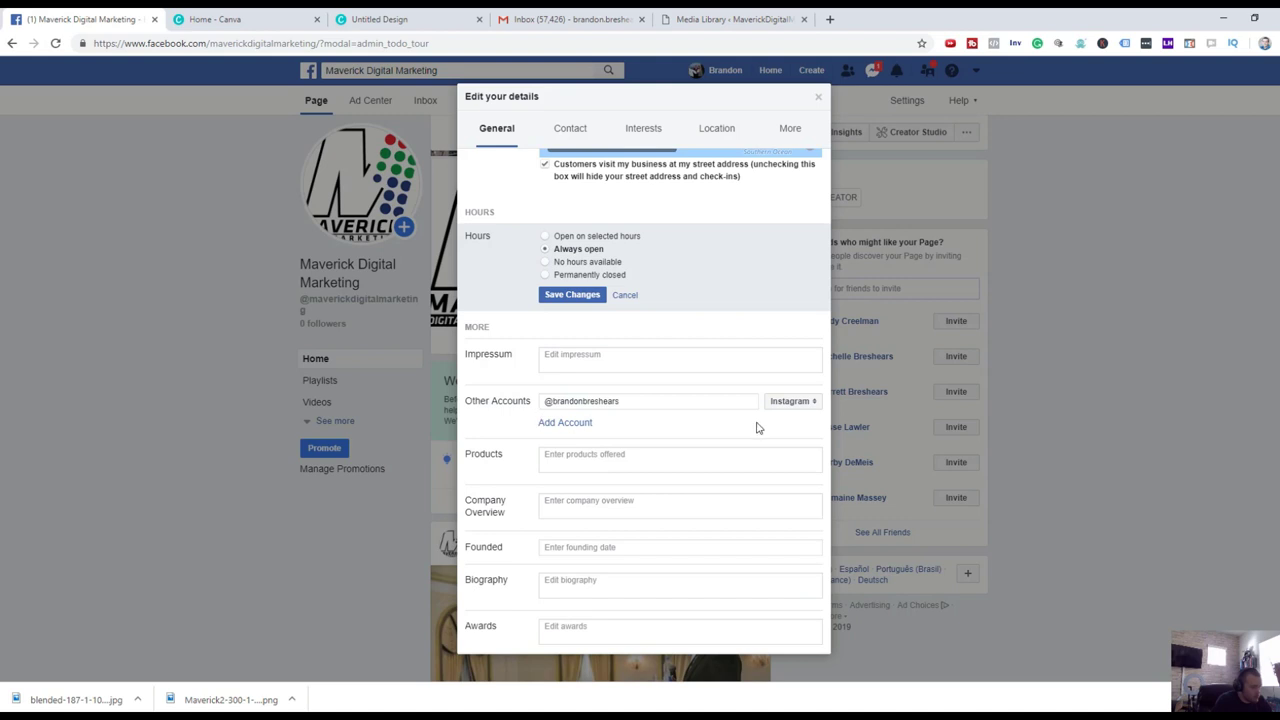
left_click(704, 456)
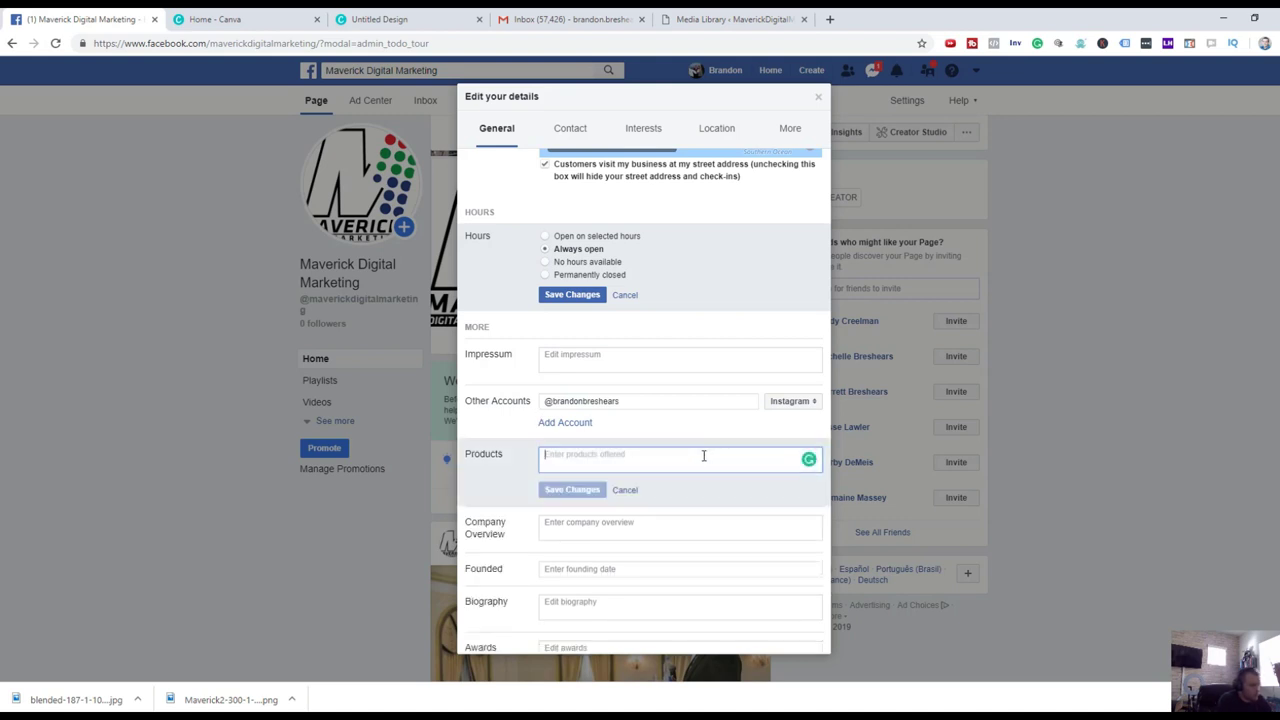
type("Full ")
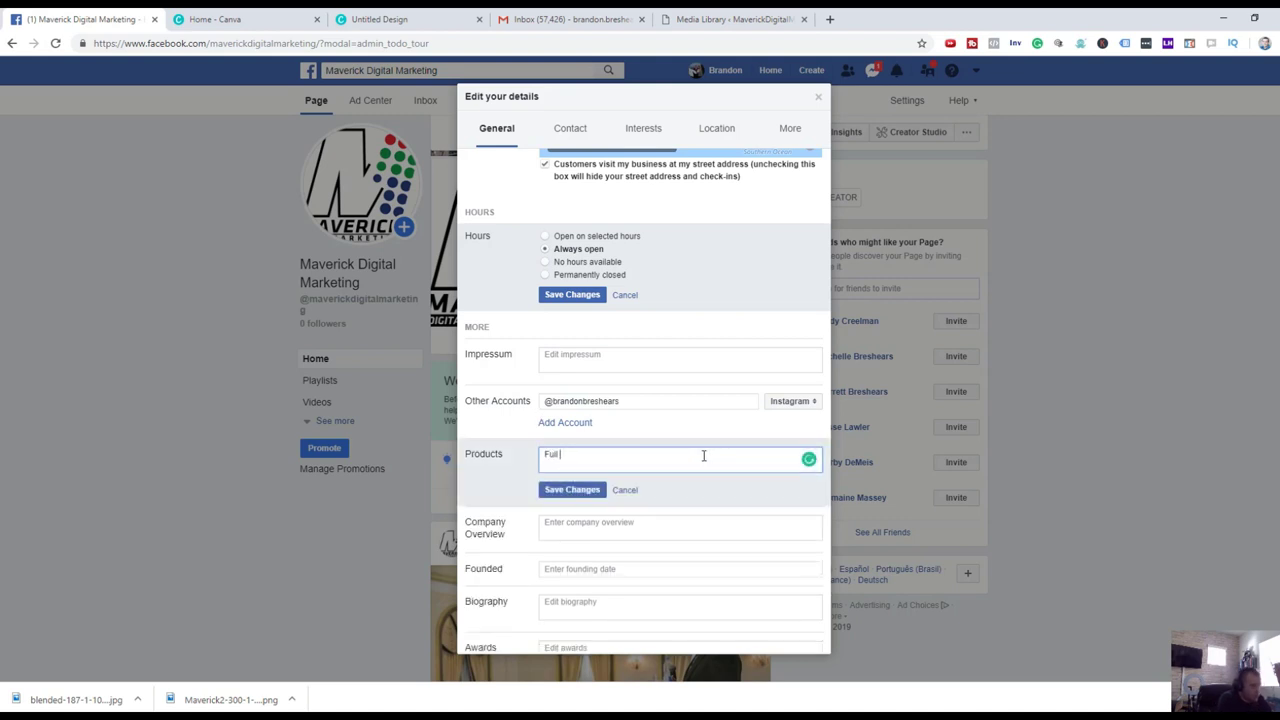
type("stack D")
type("igital marke")
type("ting services Email")
type(" marketing s")
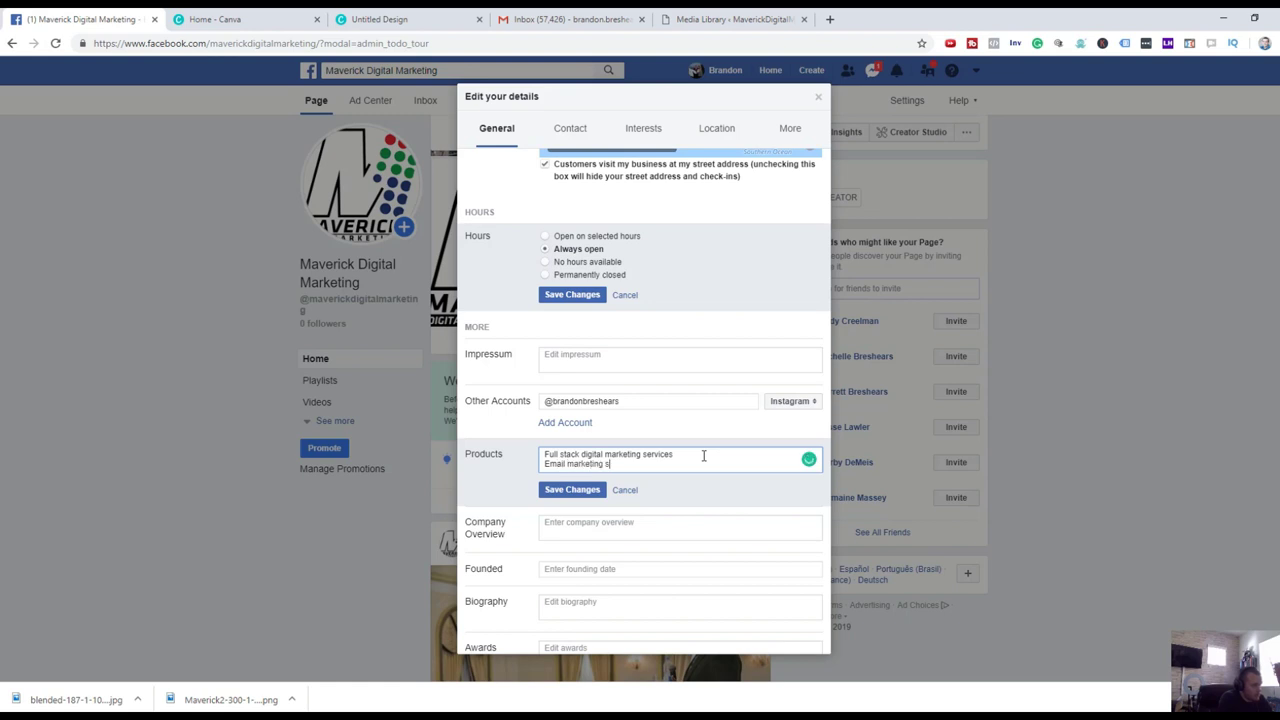
type("ervices")
key("Return")
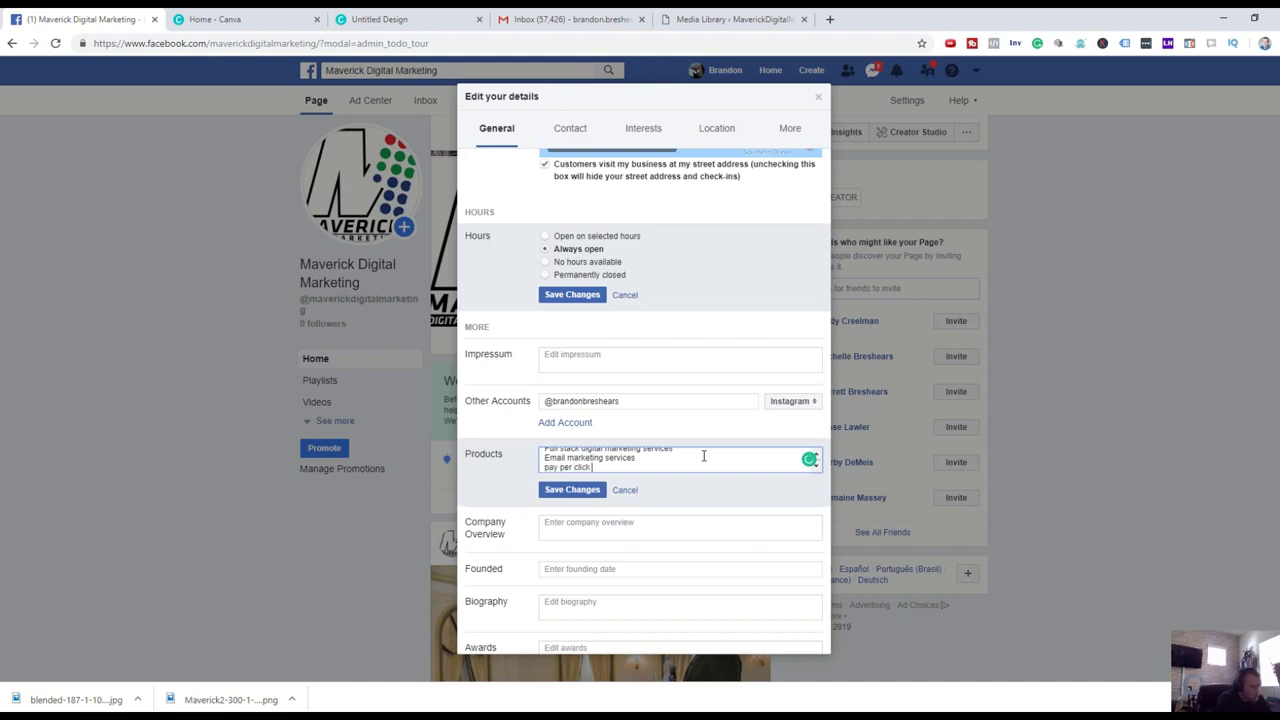
type("rvices")
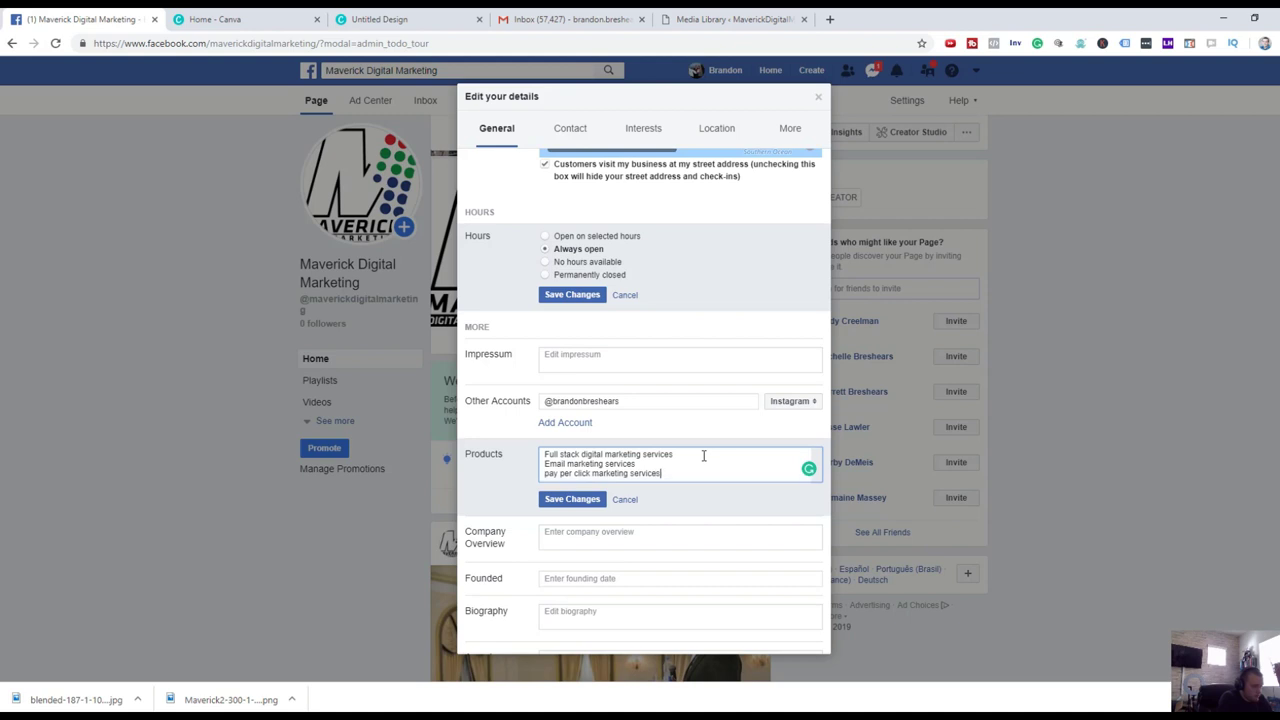
key("Return")
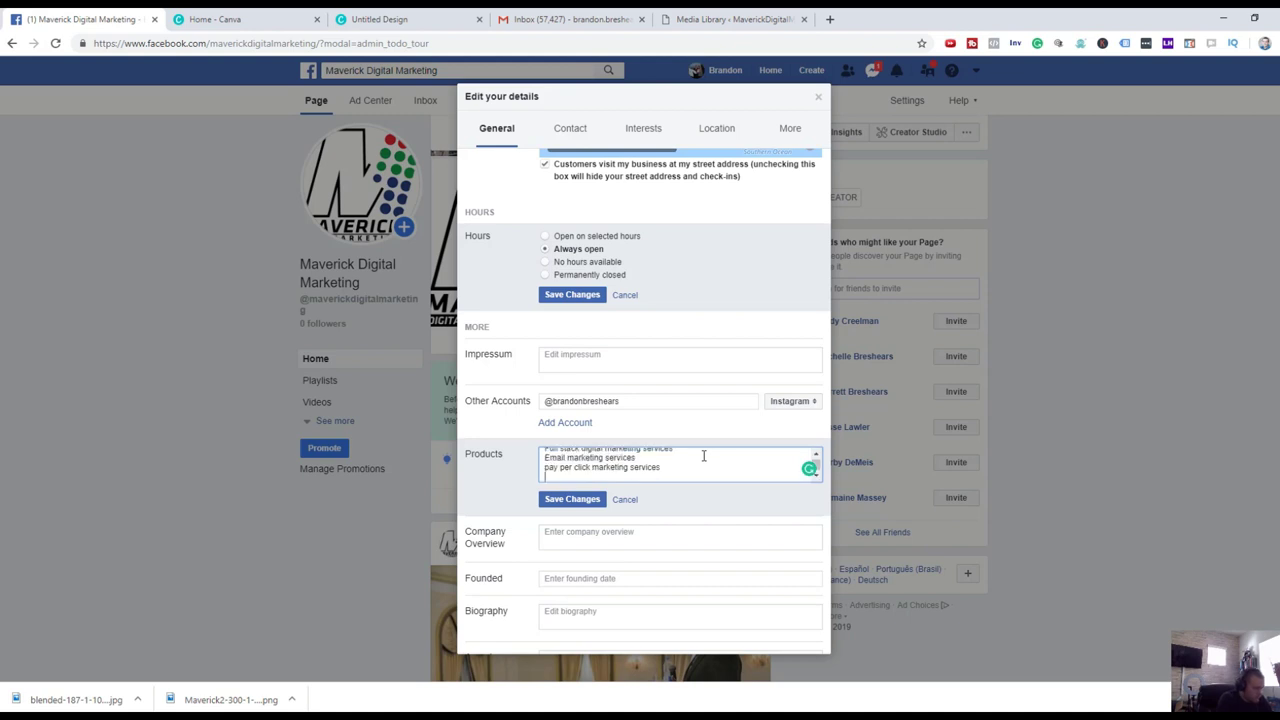
type("search marketing")
key("Return")
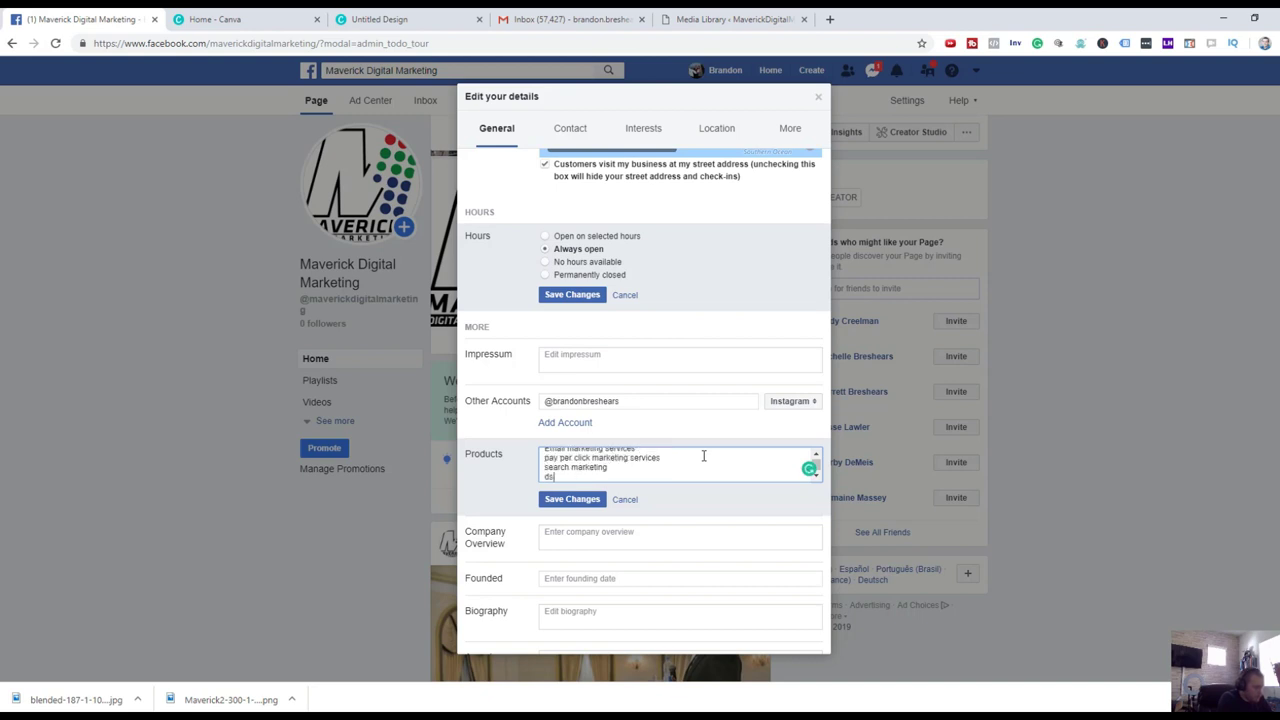
Add funnel creation, marketing automation and optimization services to Products and save.
key("BackSpace")
key("BackSpace")
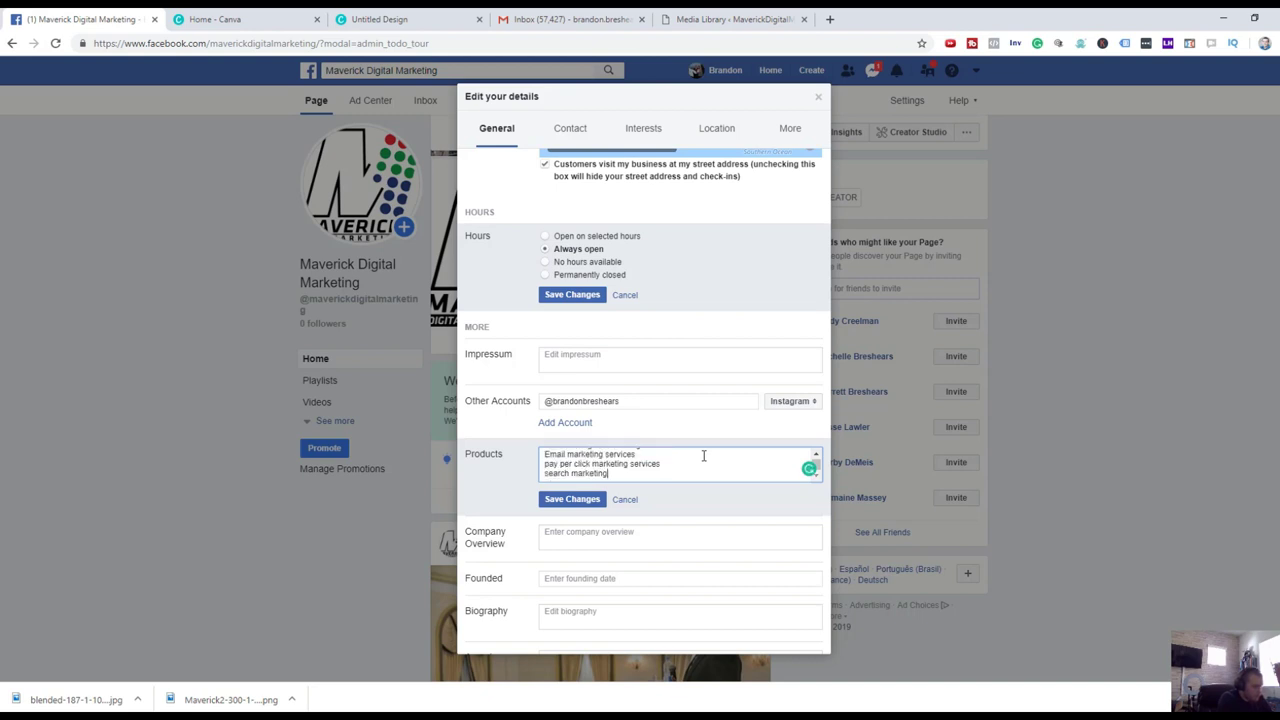
key("Return")
type("fun")
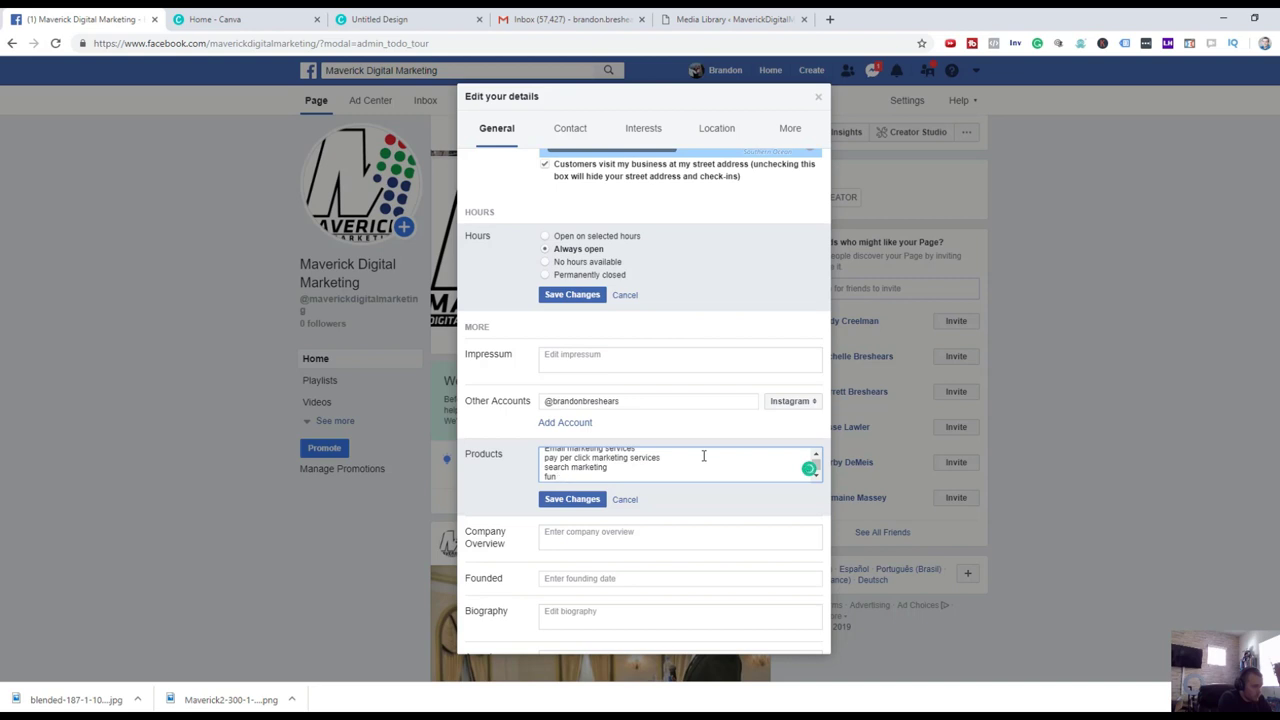
type("nel creation")
key("Return")
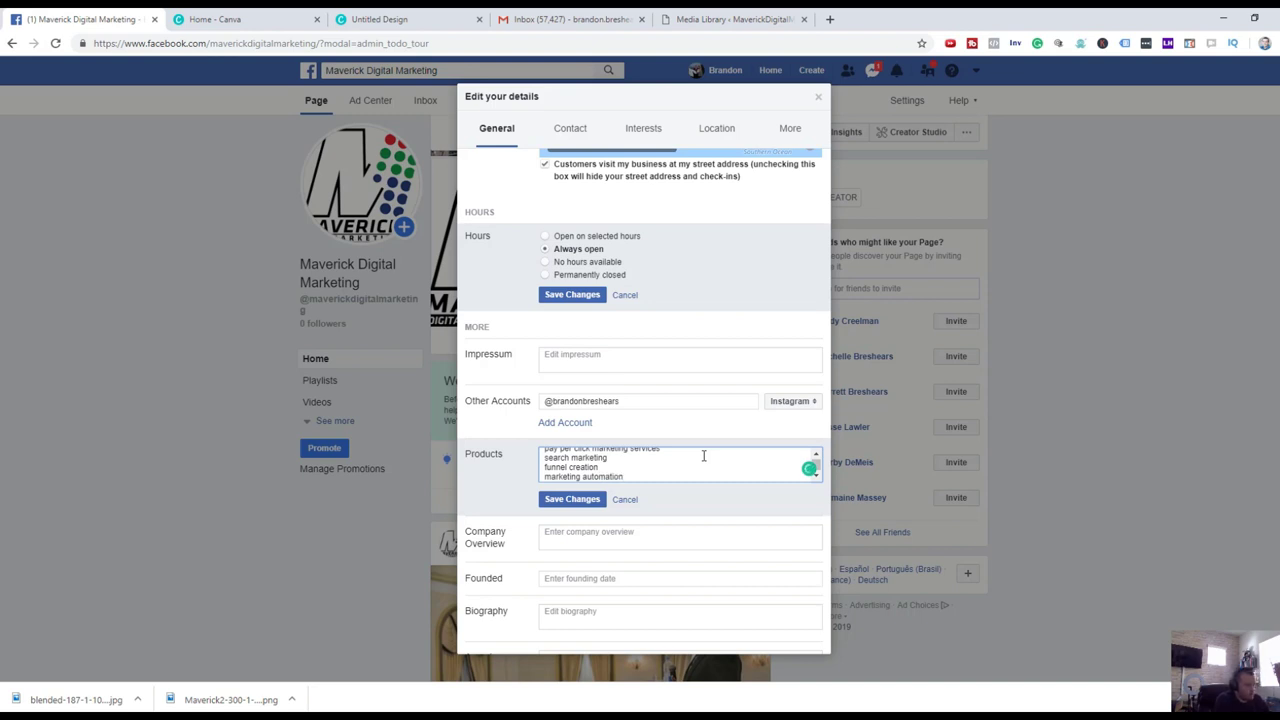
key("Return")
type("optimization services")
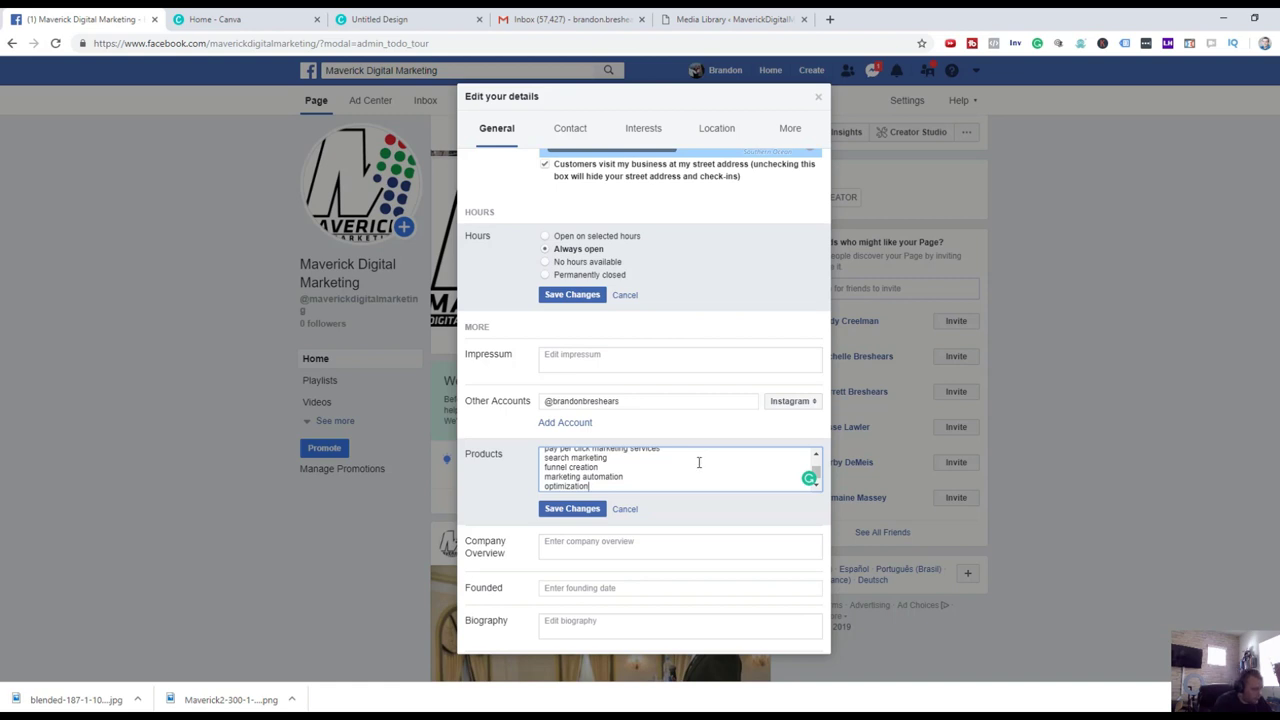
left_click(580, 508)
Save 2015 as the Founded year, then open the Gender setting.
left_click(653, 566)
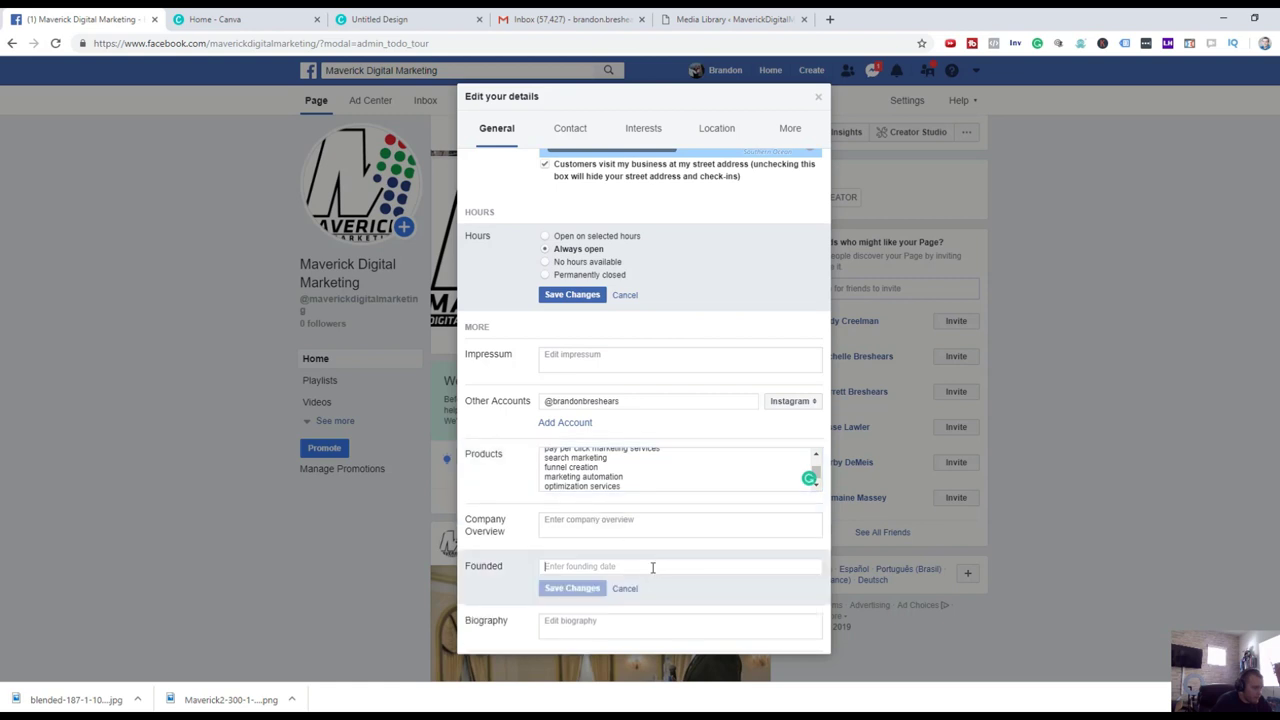
type("2015")
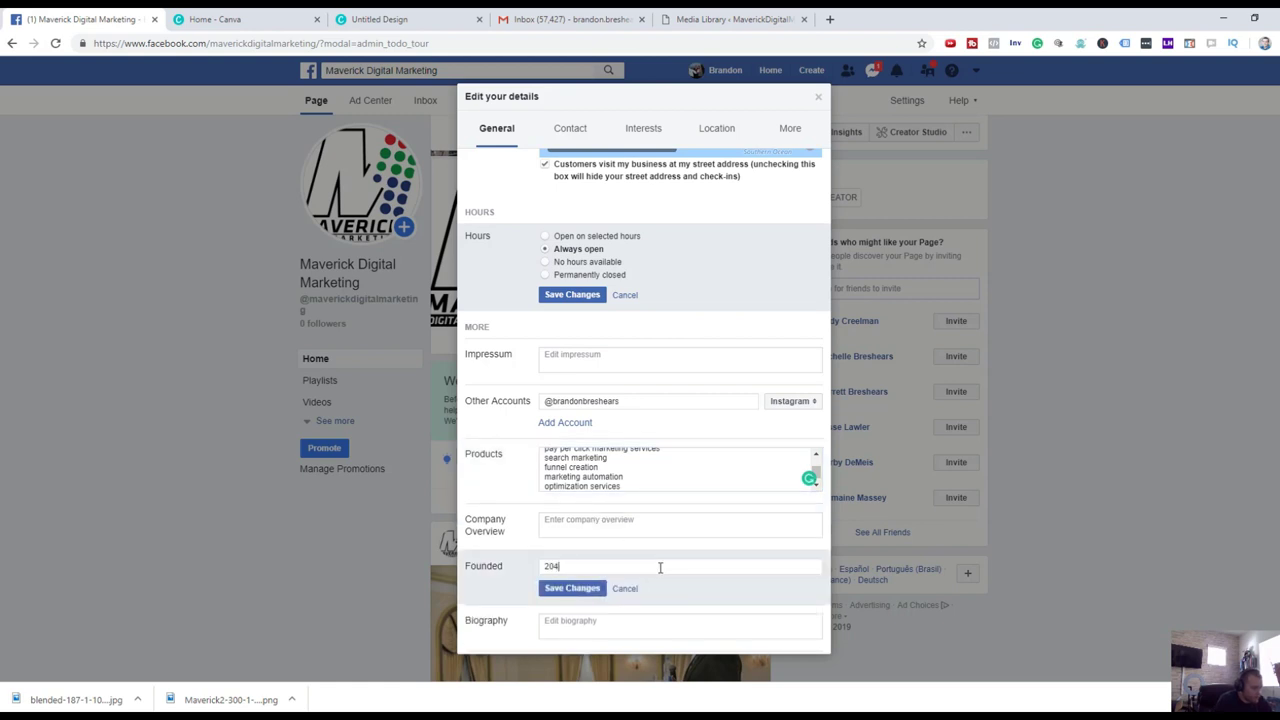
left_click(586, 589)
scroll(662, 548, "down", 2)
scroll(662, 548, "down", 2)
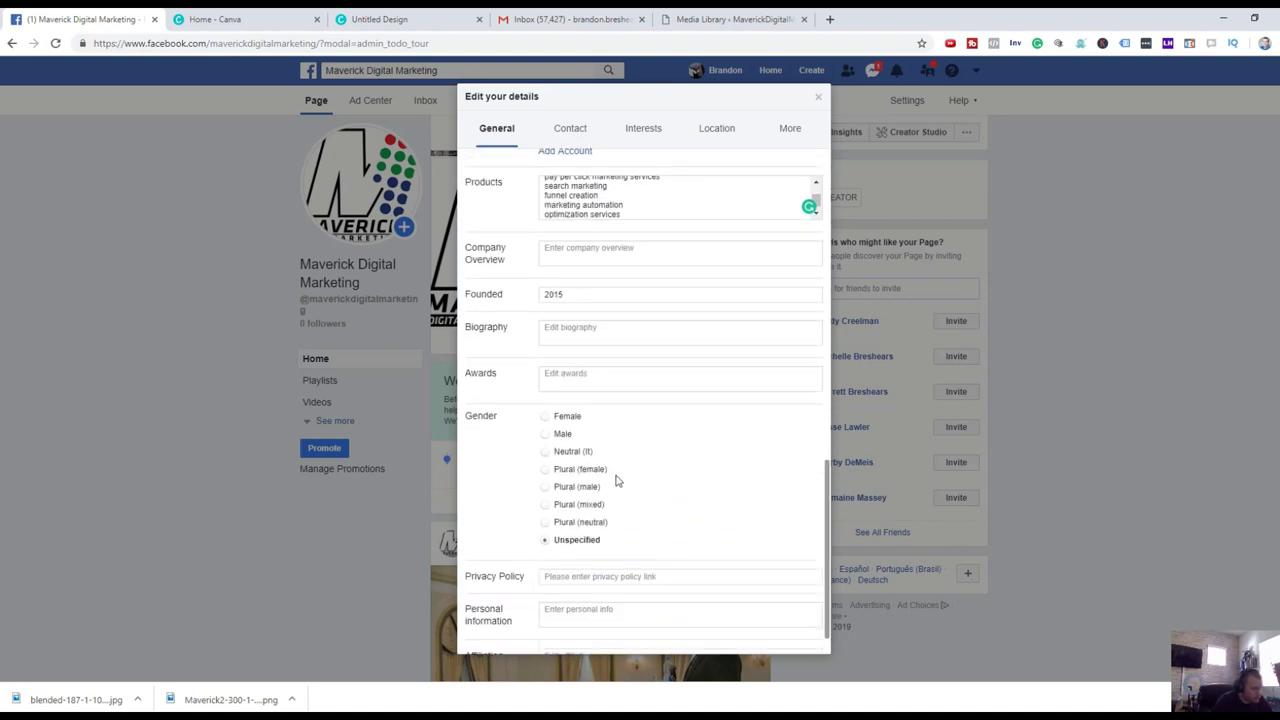
left_click(574, 438)
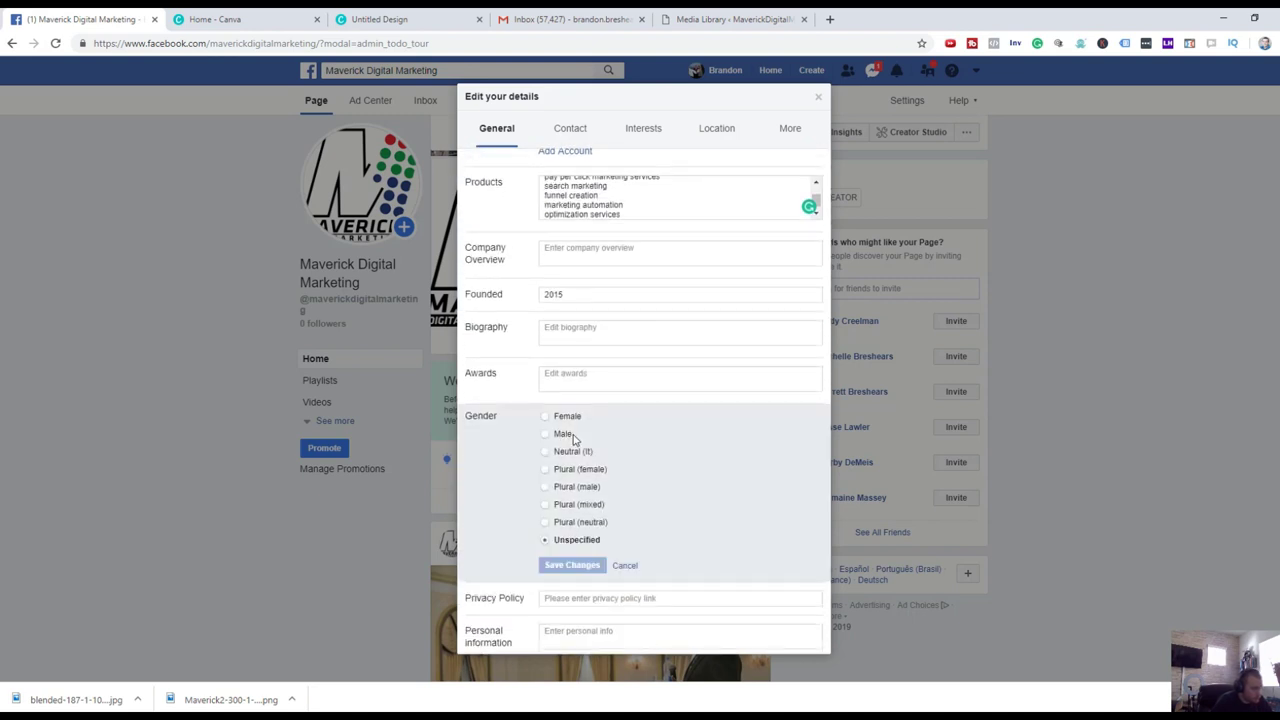
scroll(669, 483, "down", 1)
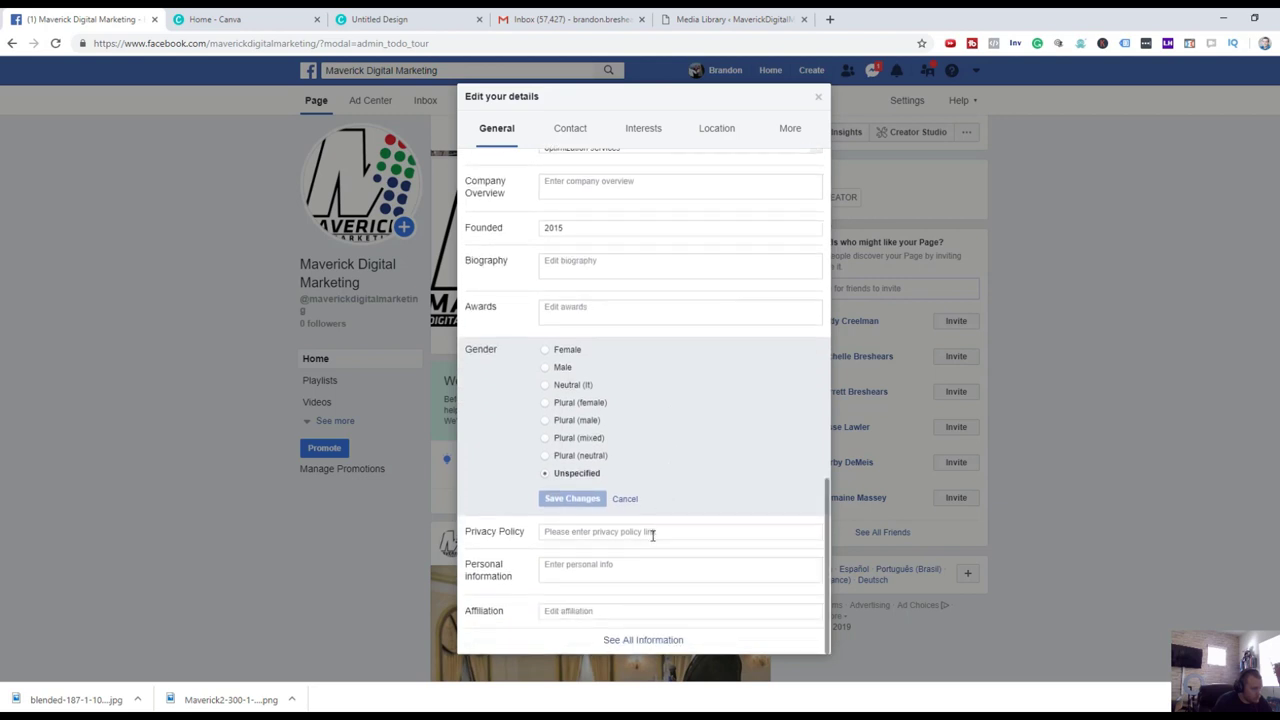
left_click(666, 531)
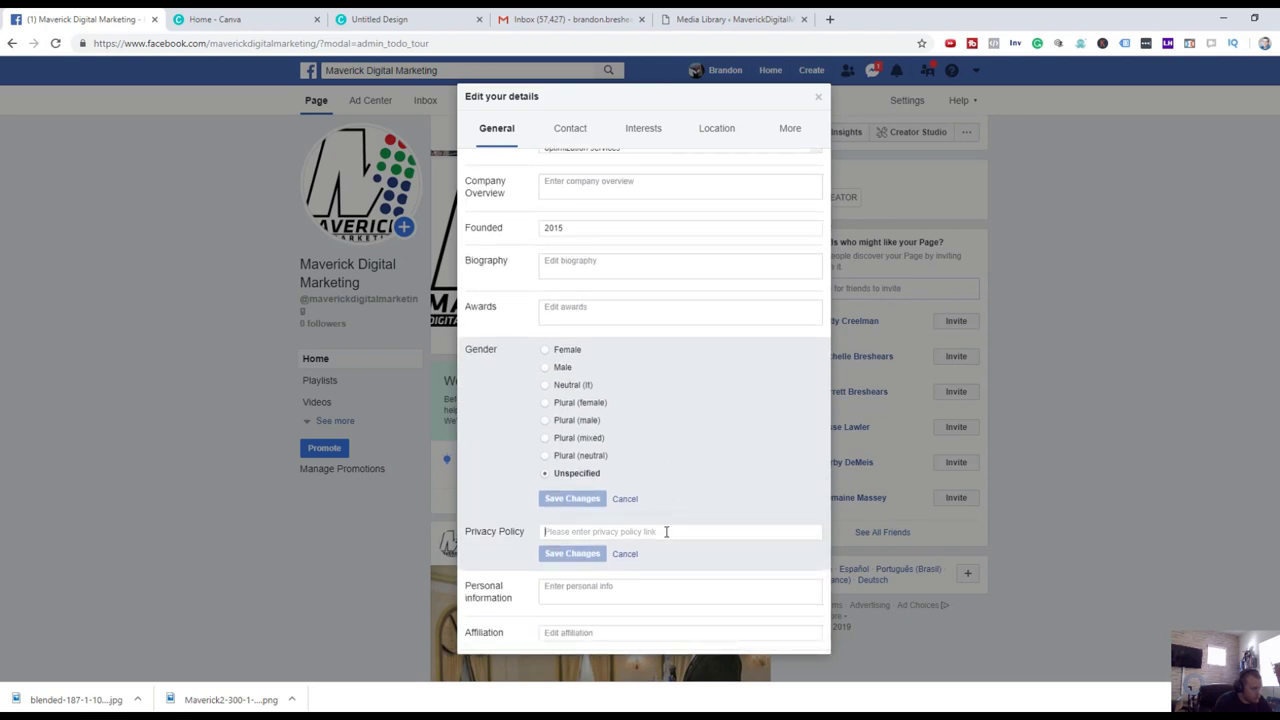
type("maveri")
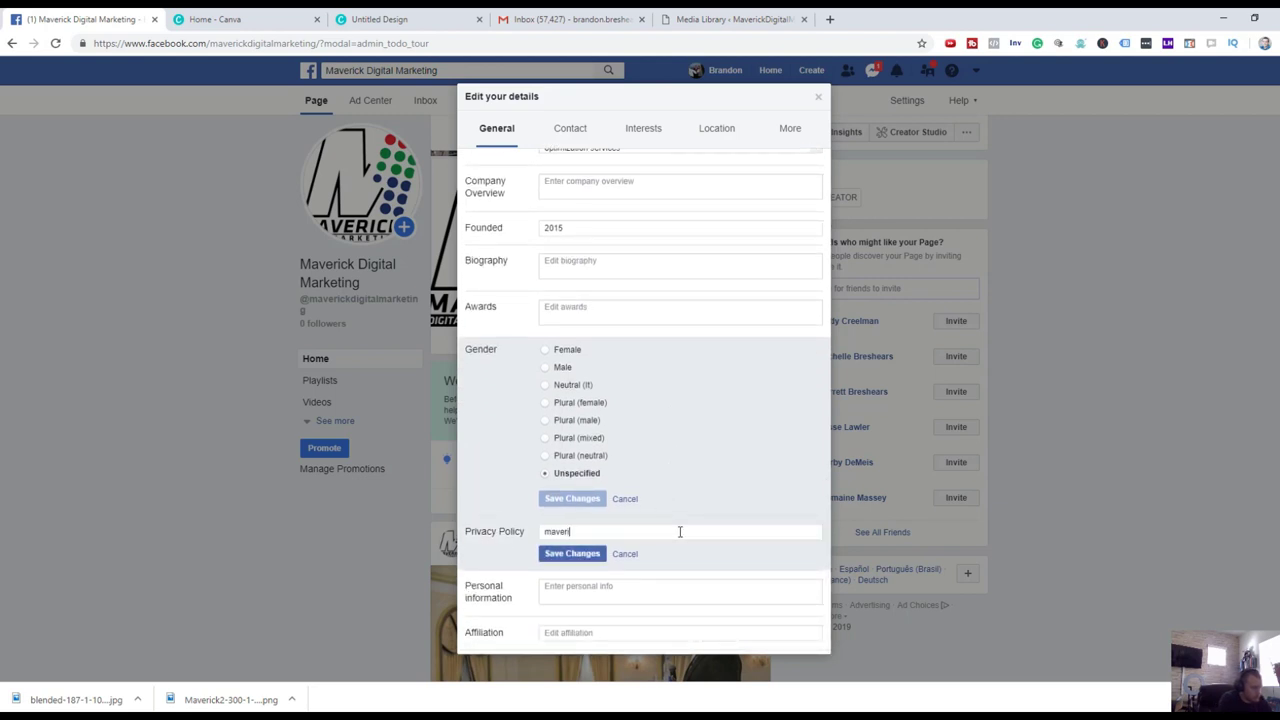
type("ckdigitalmarketing.com/privacy")
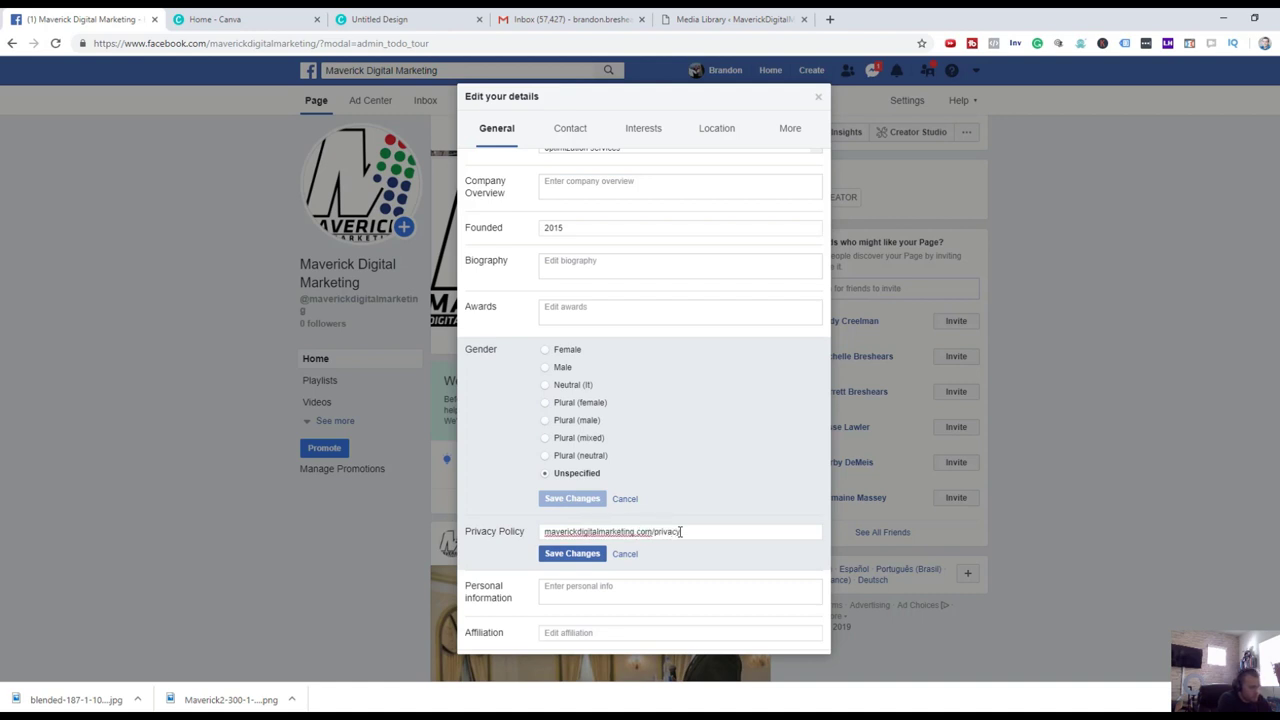
left_click(598, 556)
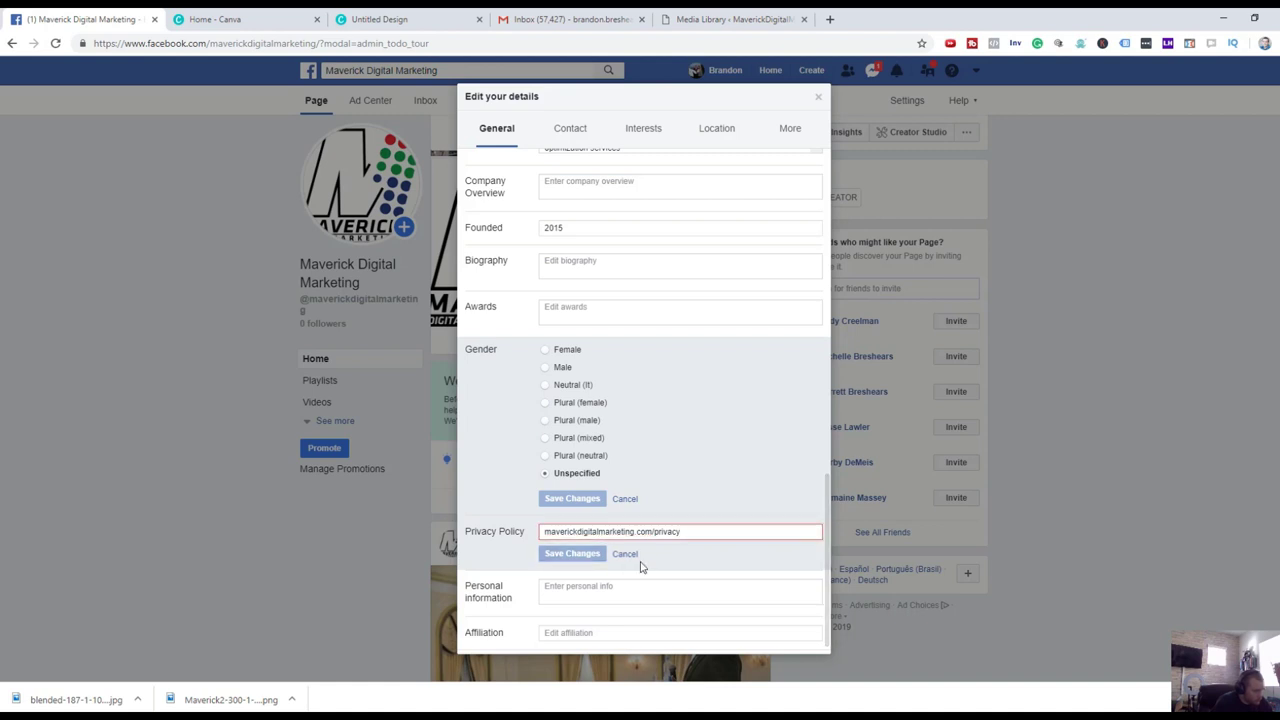
left_click(552, 531)
type("http:/")
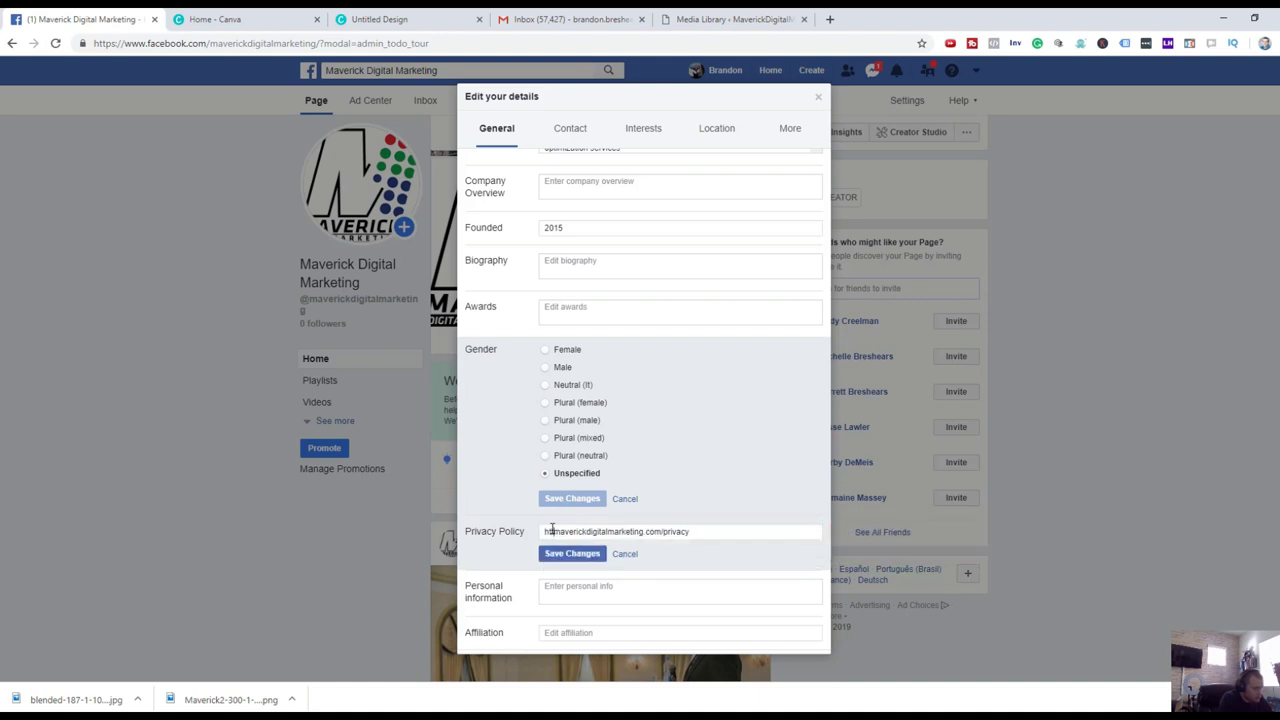
type("/www.")
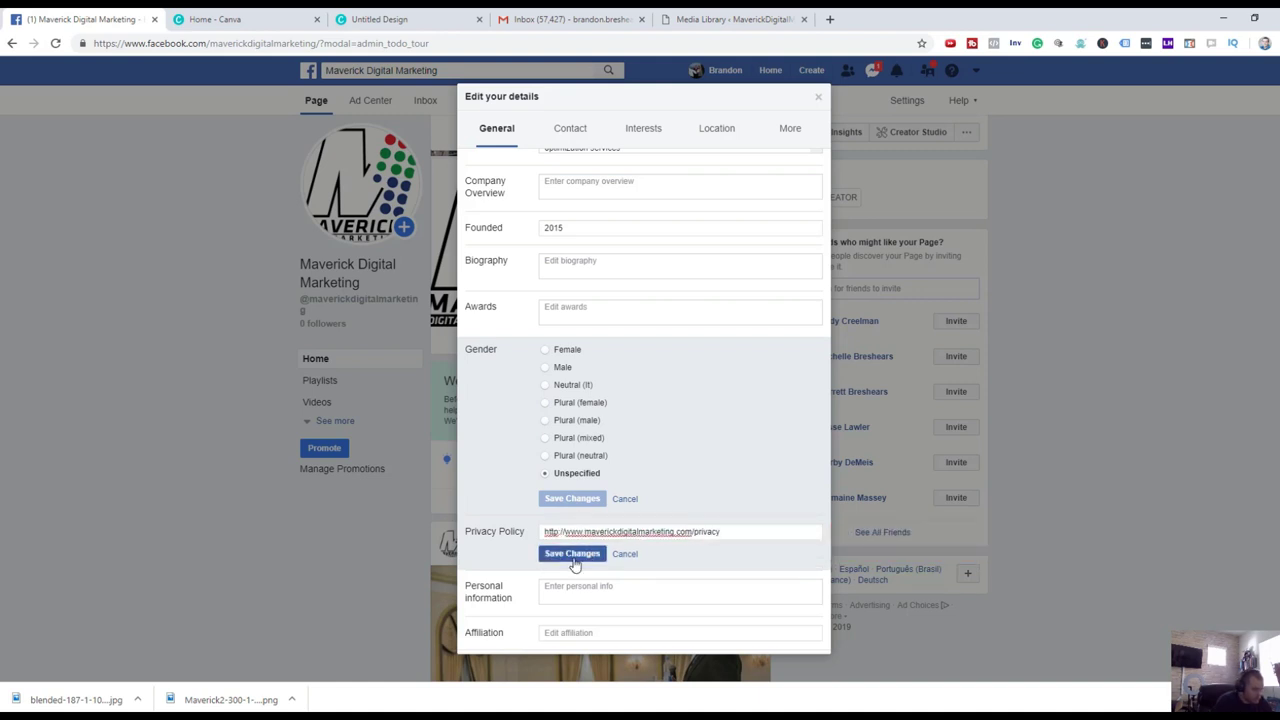
left_click(573, 555)
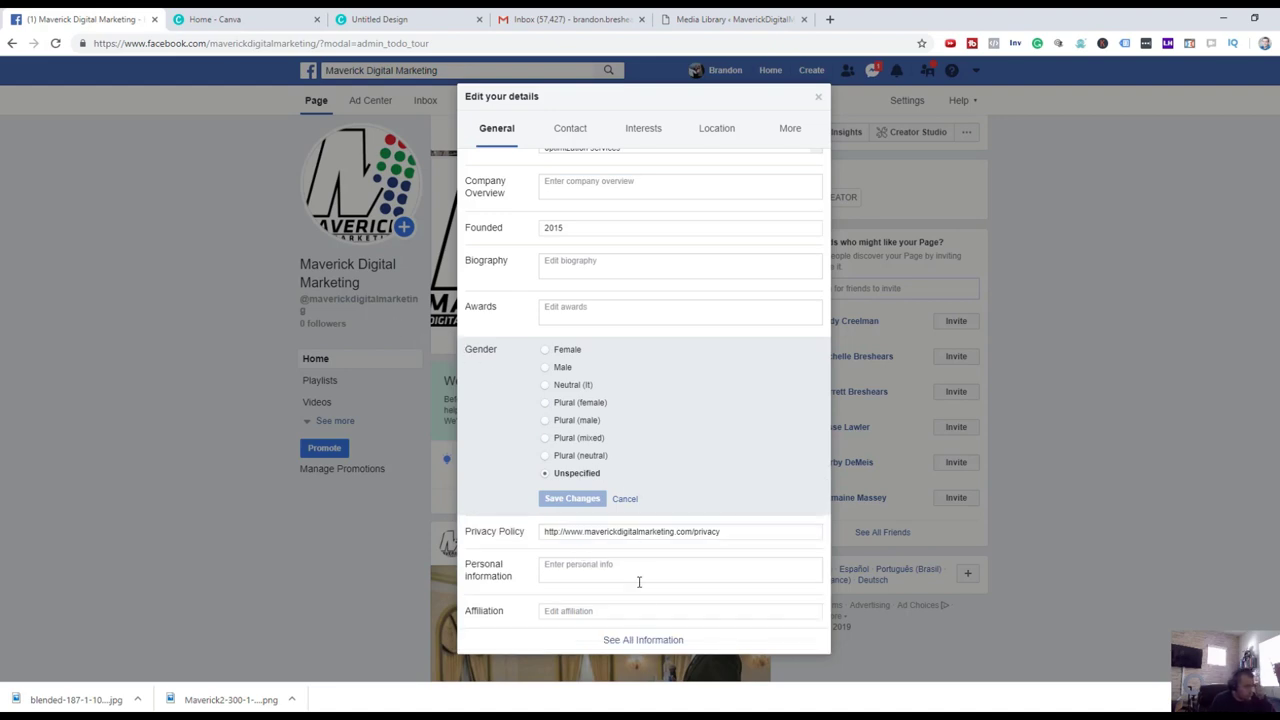
left_click(645, 640)
scroll(657, 490, "up", 10)
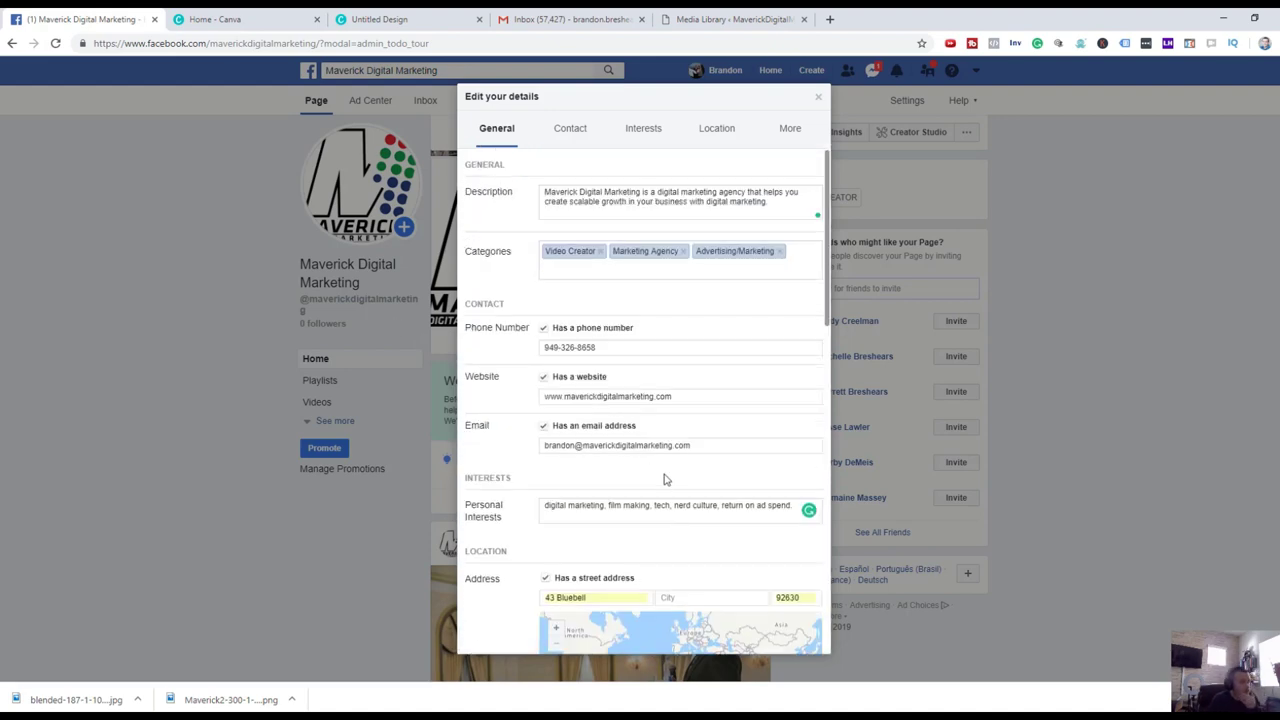
left_click(583, 131)
left_click(645, 140)
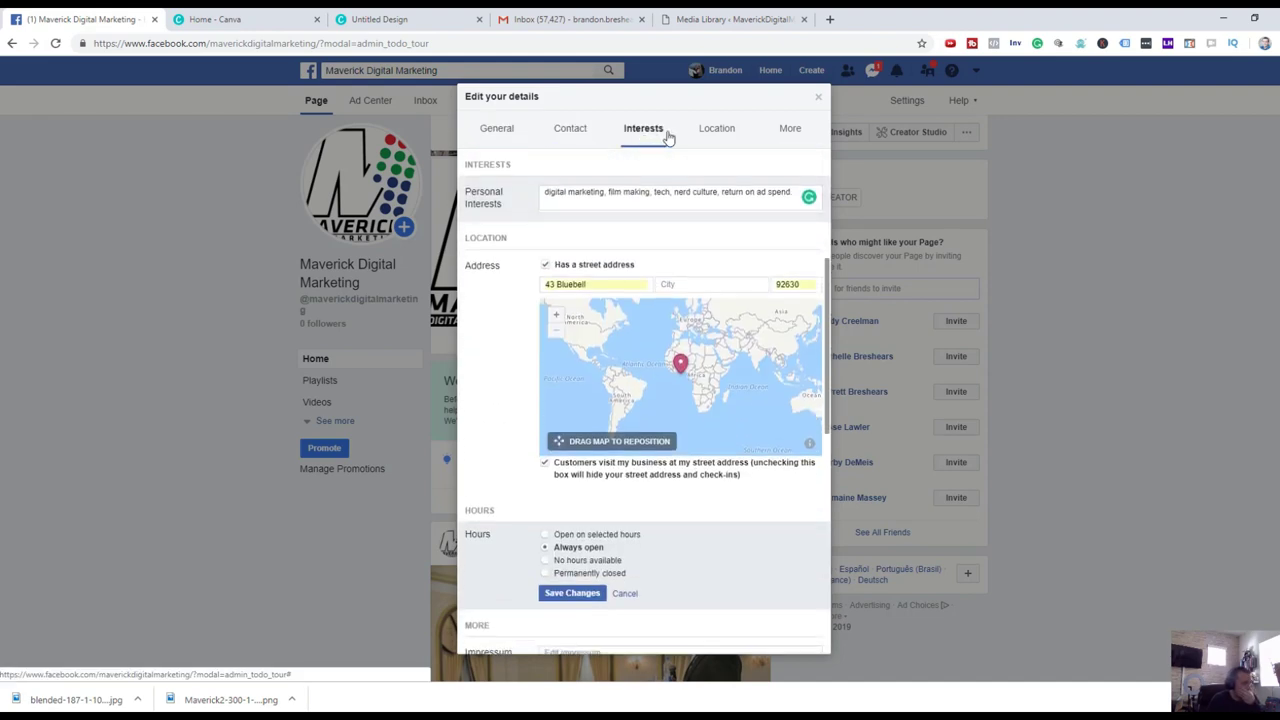
left_click(724, 142)
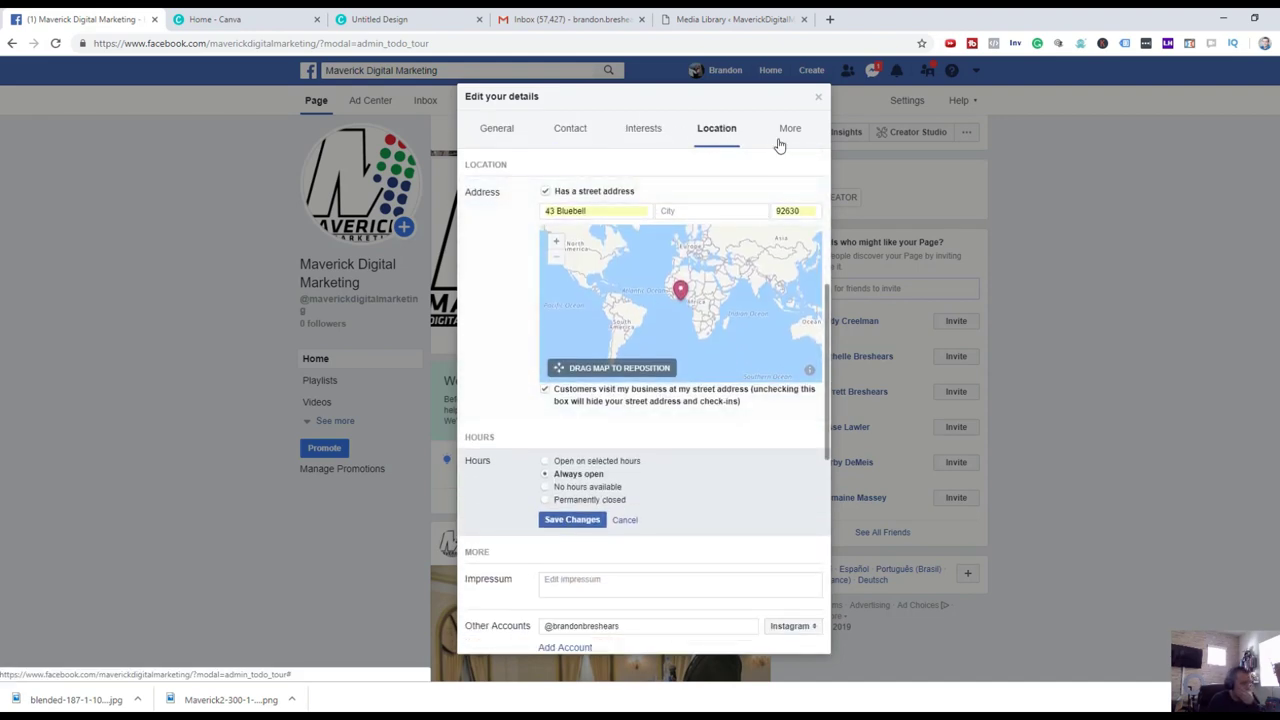
left_click(785, 143)
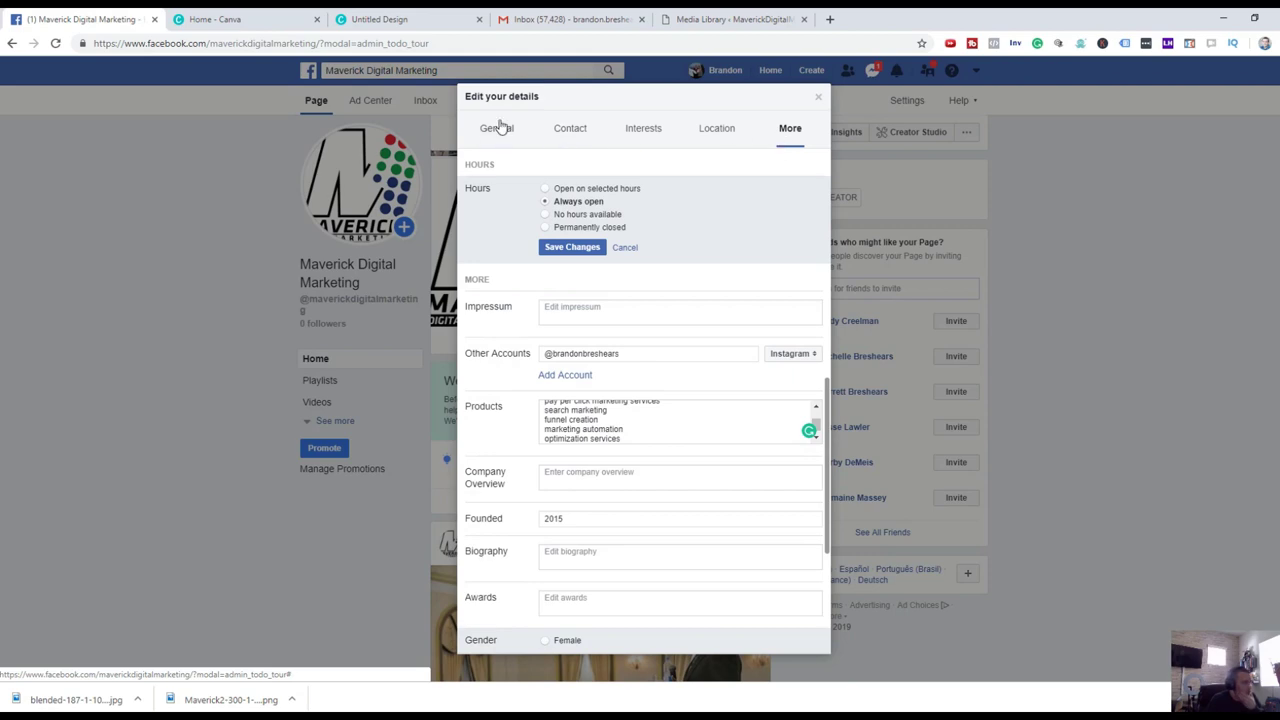
left_click(500, 129)
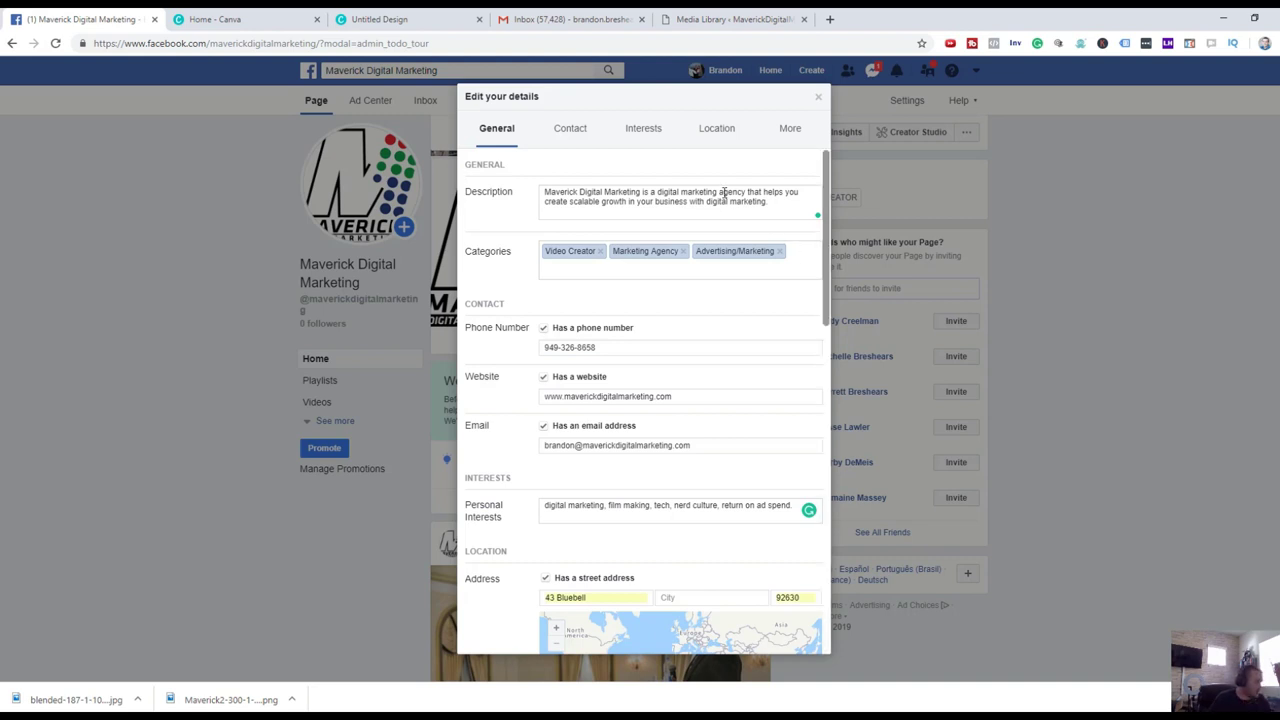
scroll(737, 201, "down", 7)
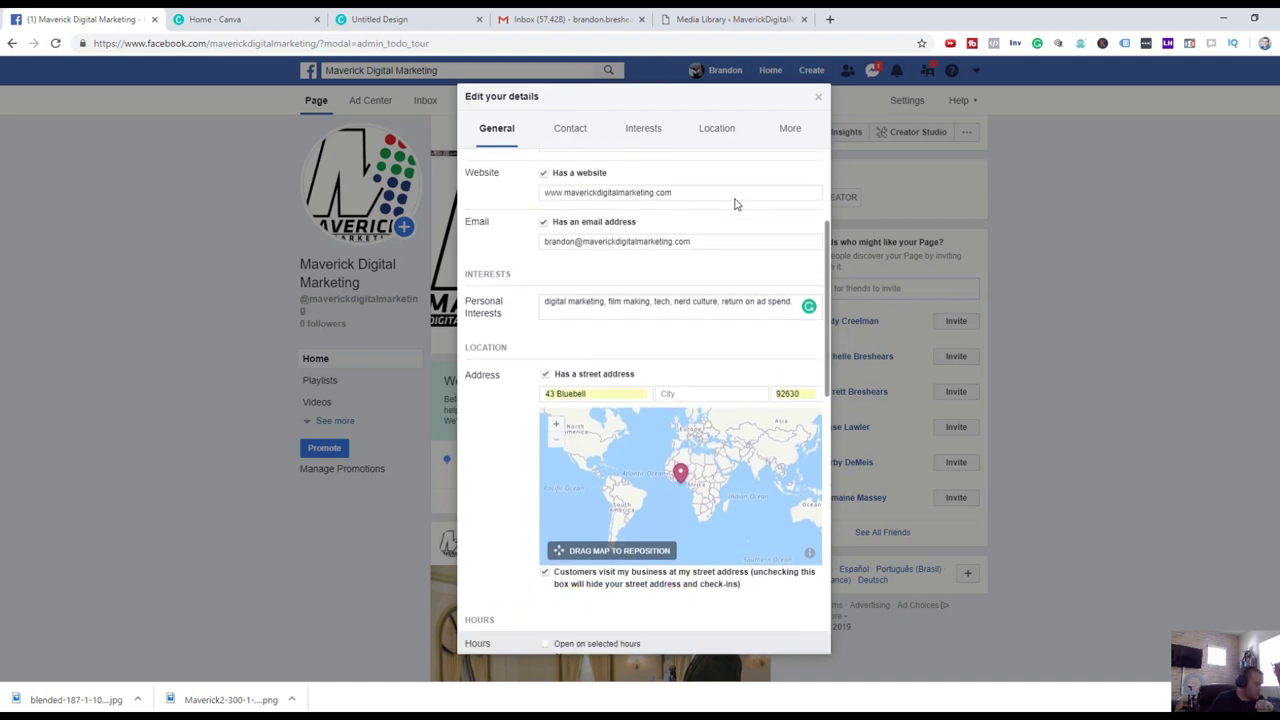
scroll(733, 208, "down", 1)
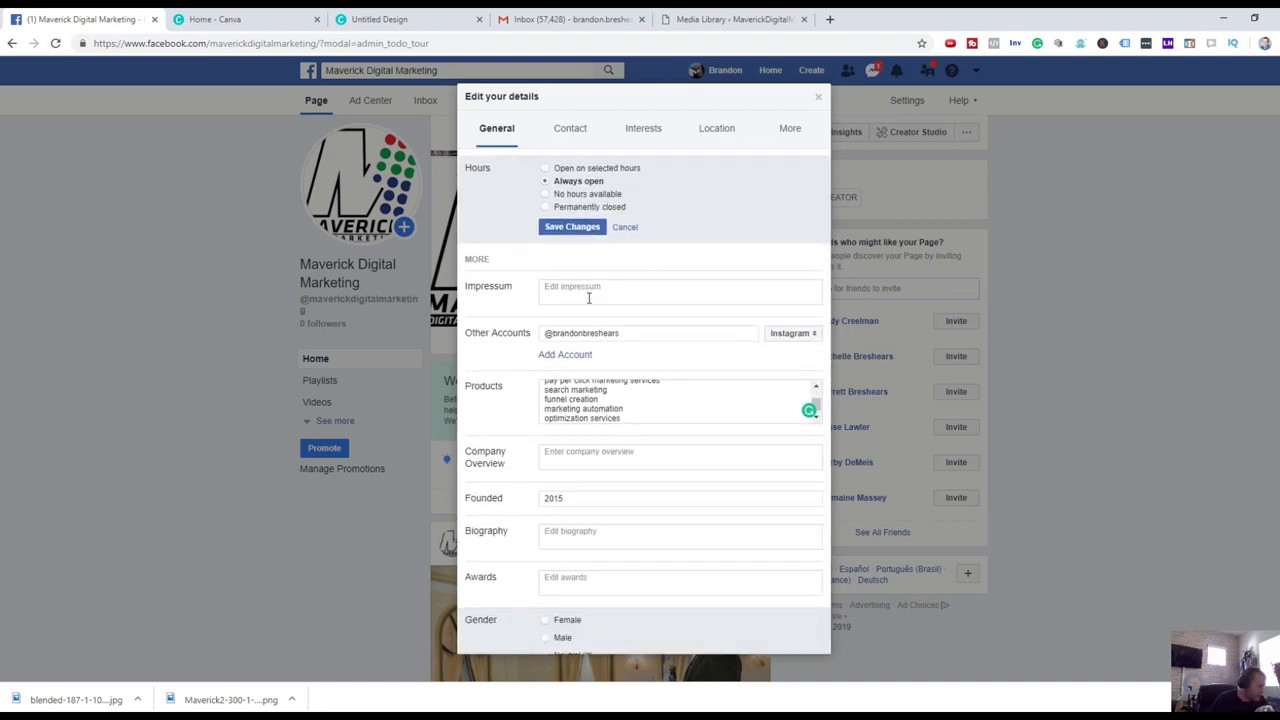
scroll(589, 298, "down", 3)
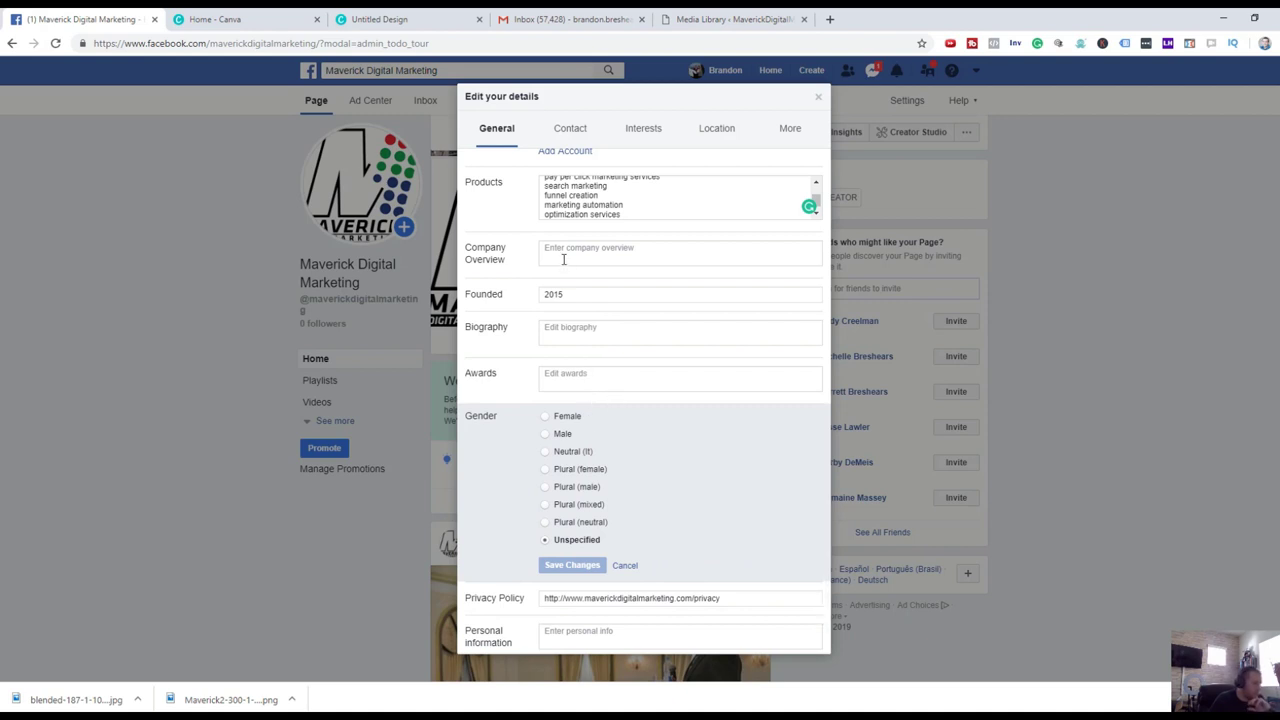
scroll(563, 259, "down", 1)
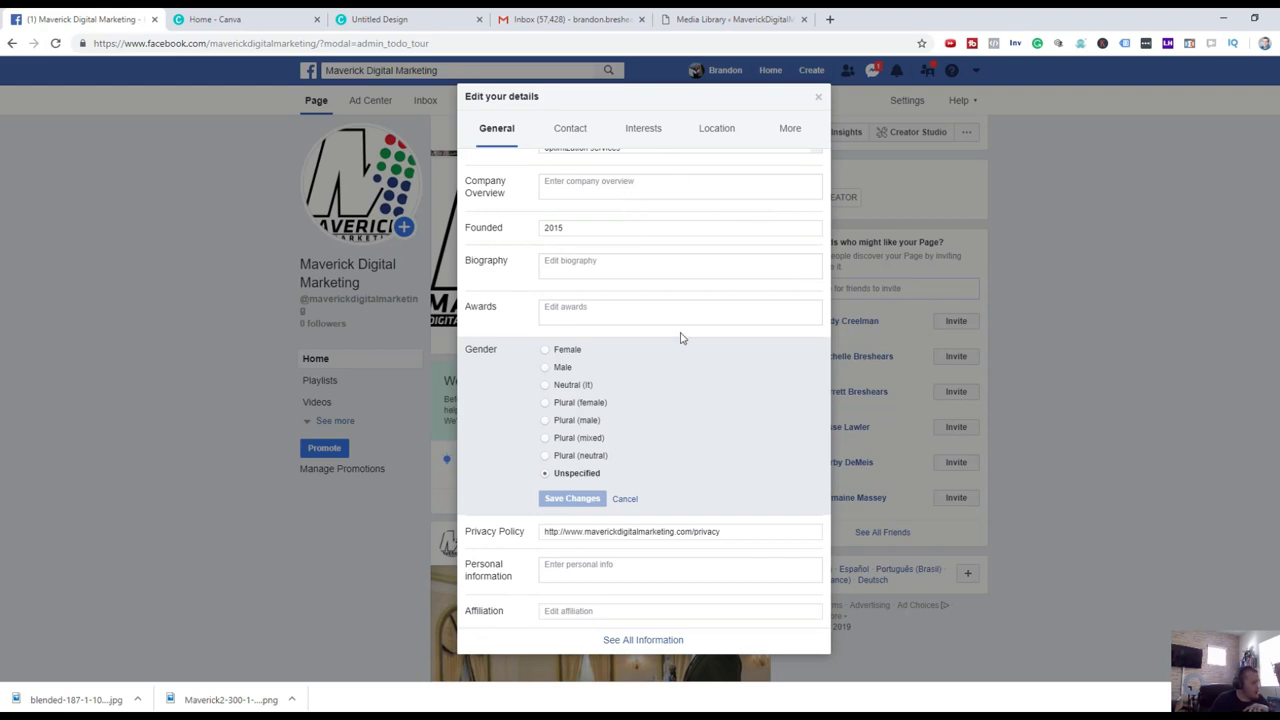
scroll(700, 290, "down", 5)
scroll(700, 290, "up", 5)
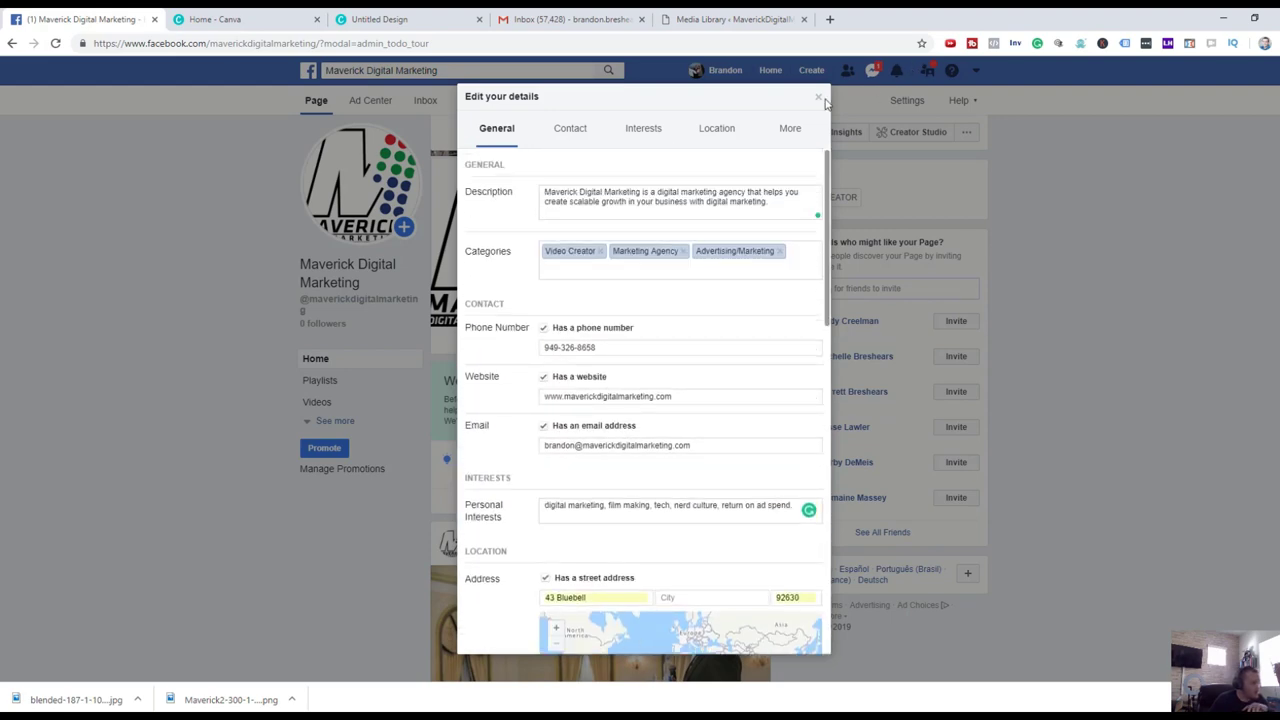
Close Edit your details to view the Maverick Digital Marketing page with its logo and cover.
left_click(818, 97)
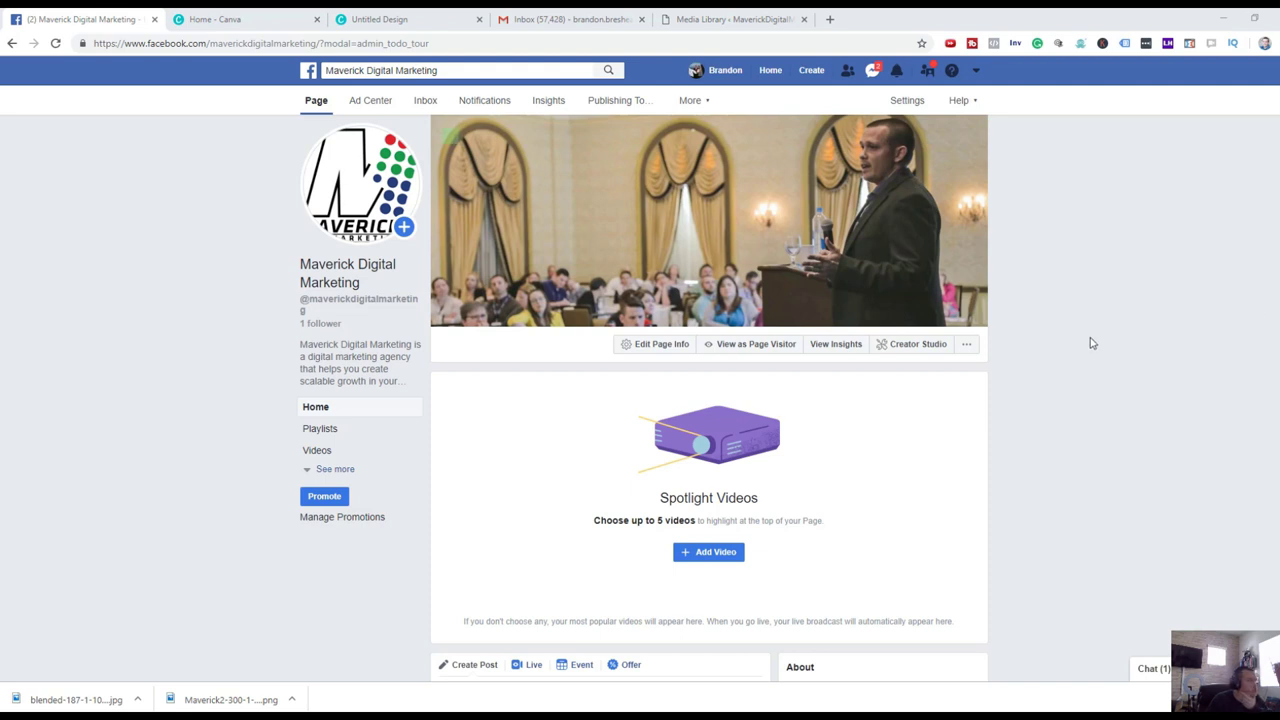
mouse_move(772, 248)
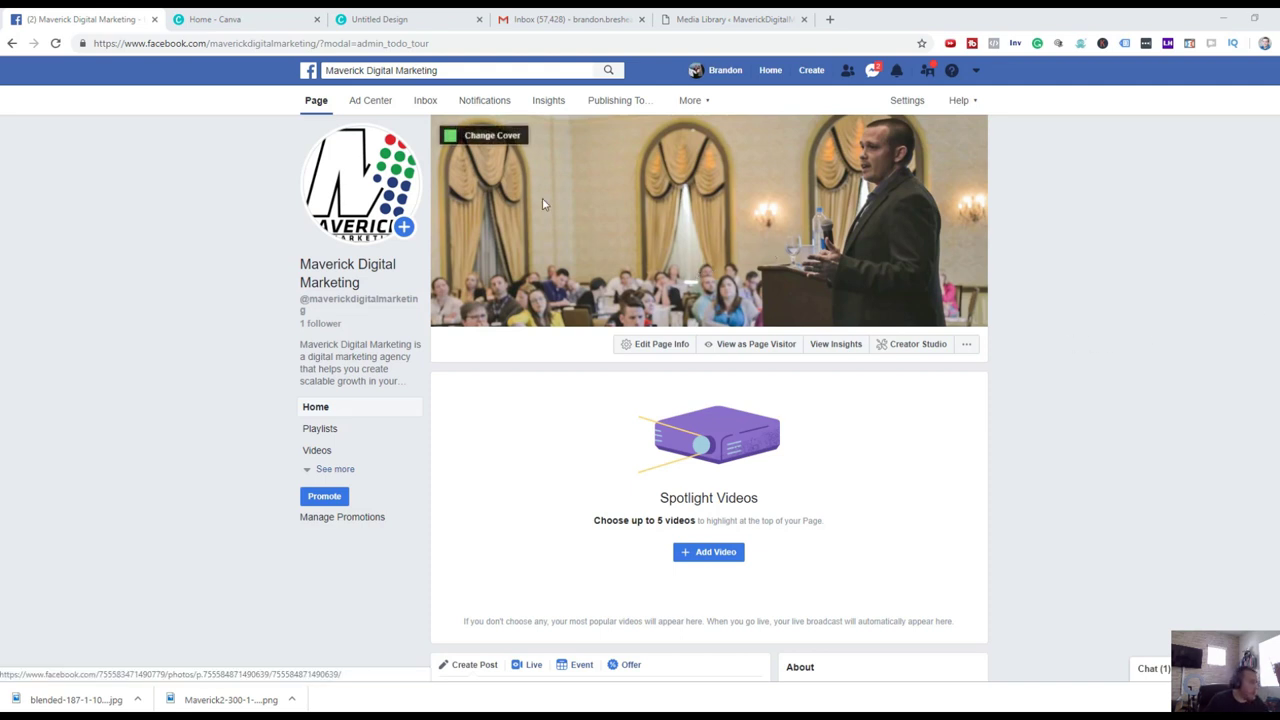
mouse_move(385, 232)
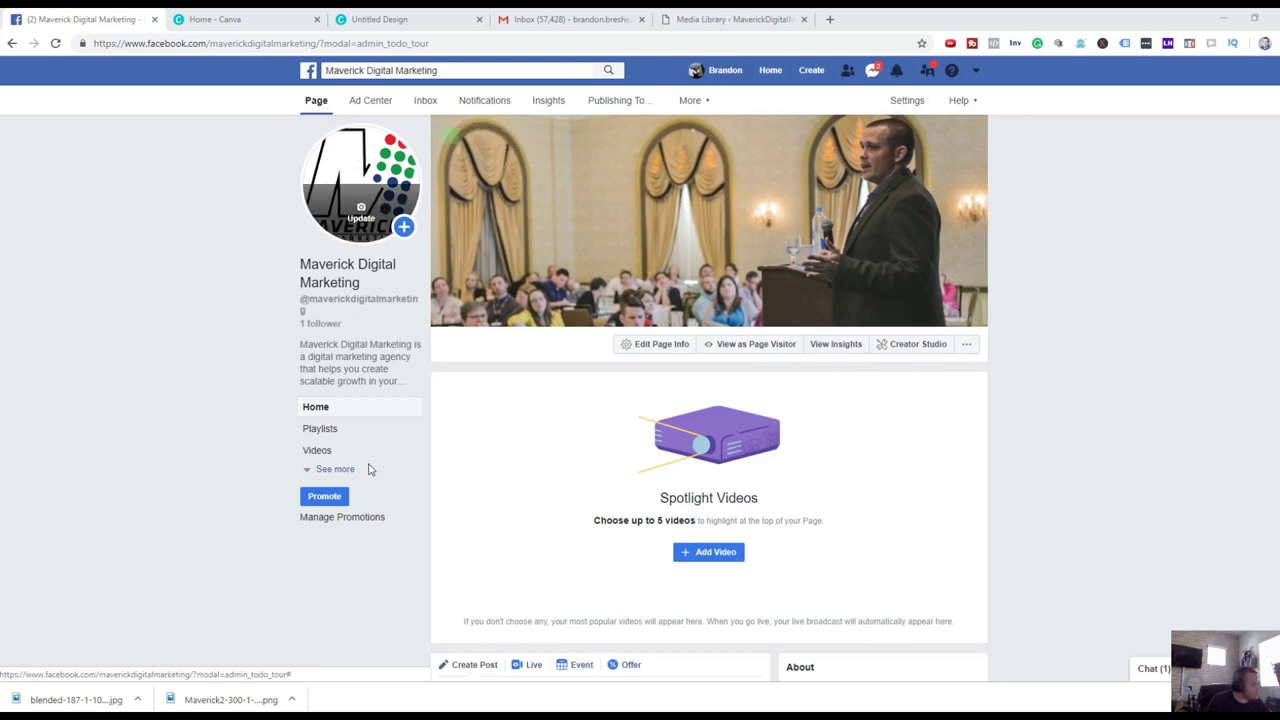
Pass through the ad promotions area and the empty message inbox to the page's notifications.
left_click(369, 104)
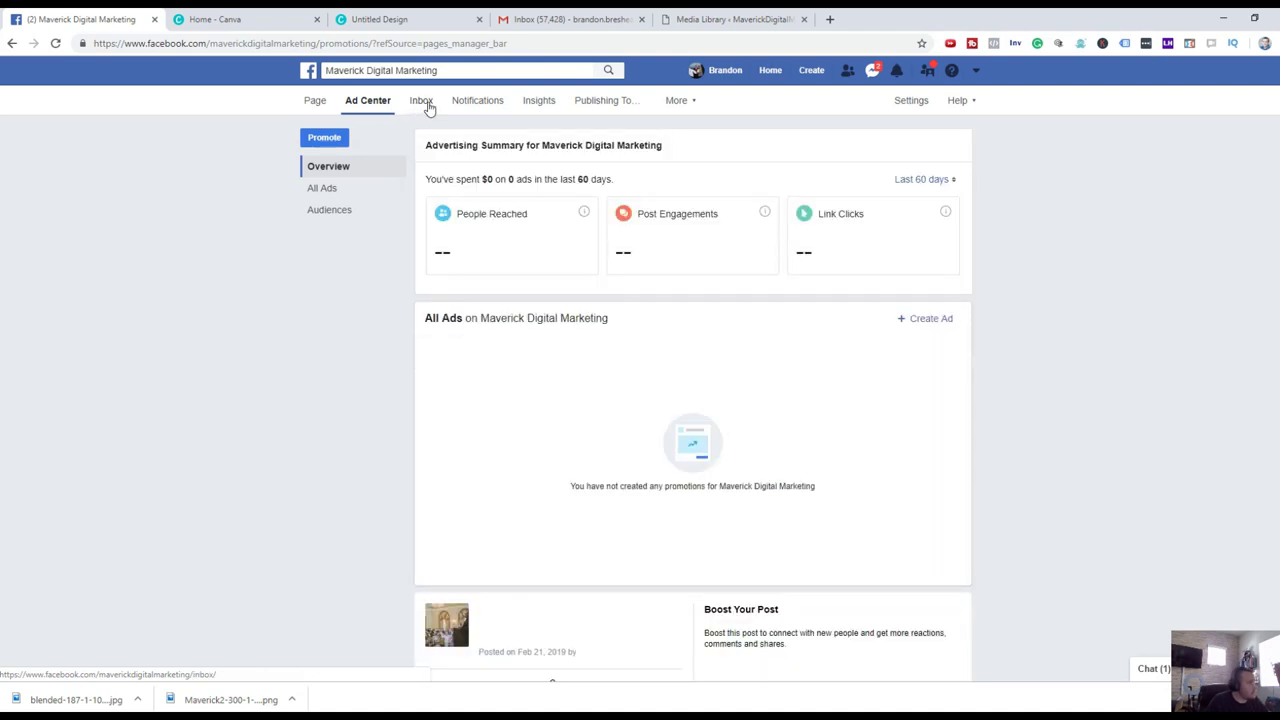
left_click(421, 101)
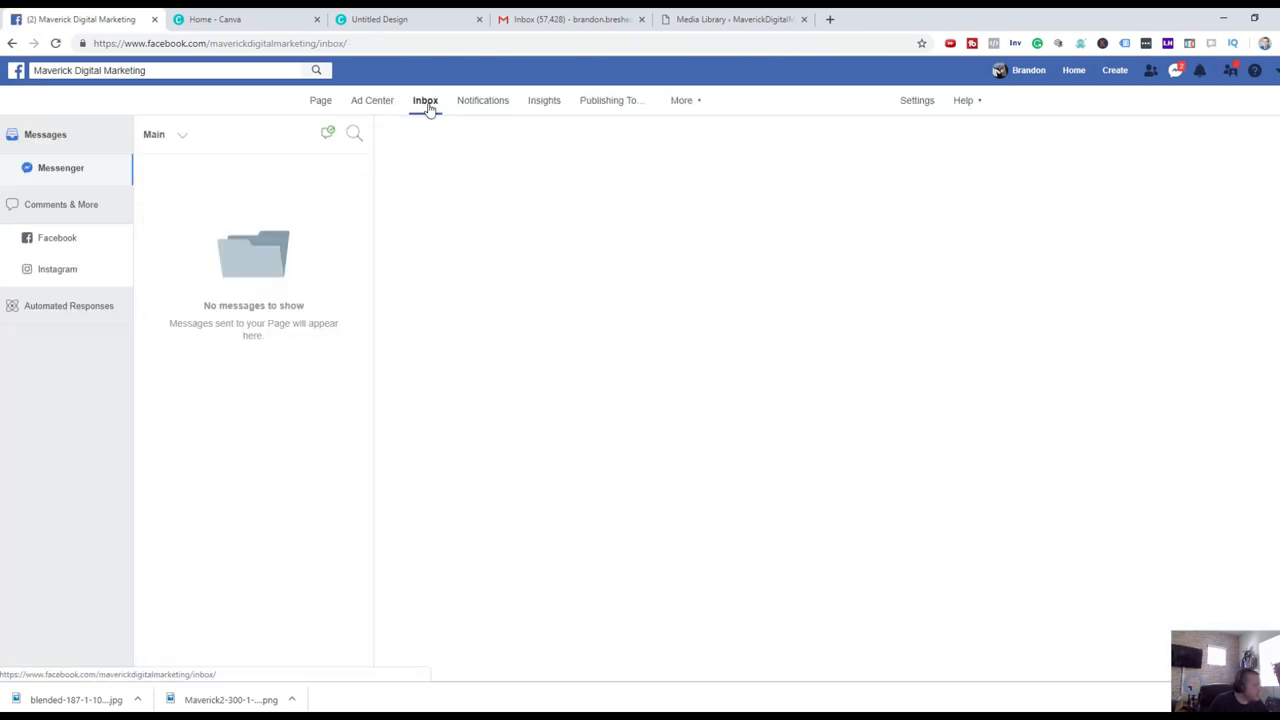
left_click(478, 106)
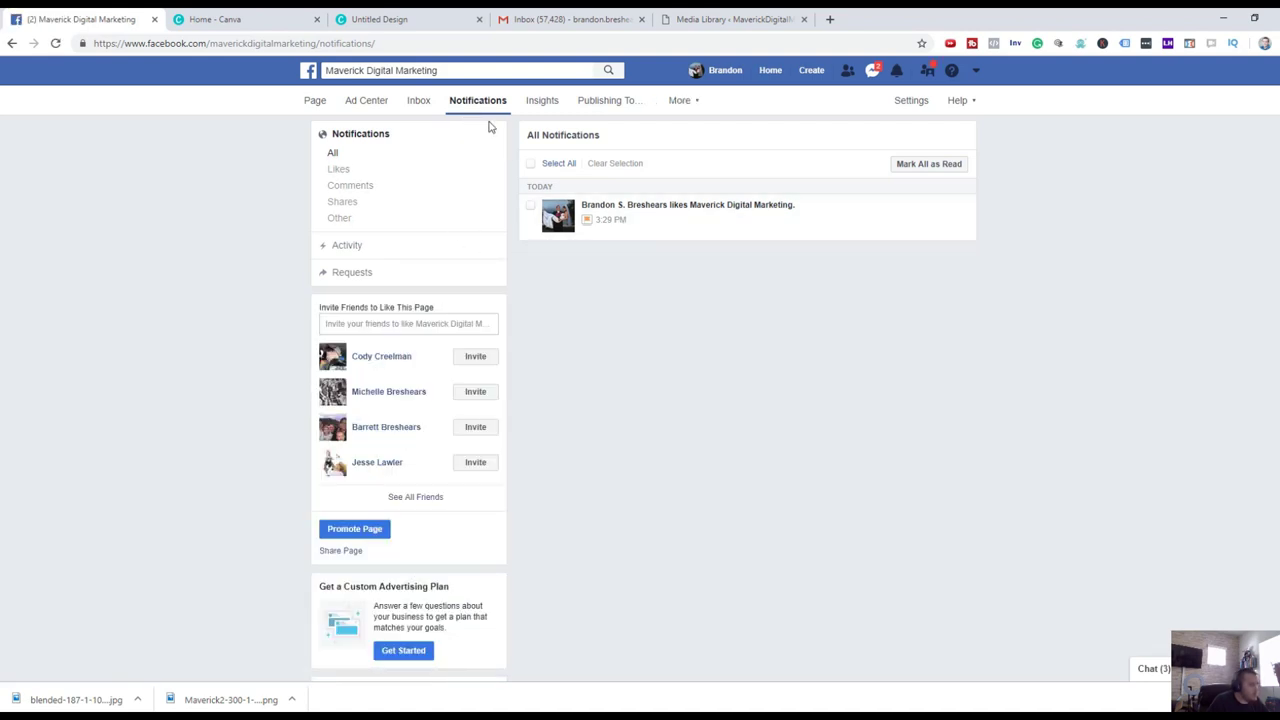
Open Insights and scroll down to the 'Your 3 Most Recent Posts' reach table.
left_click(540, 103)
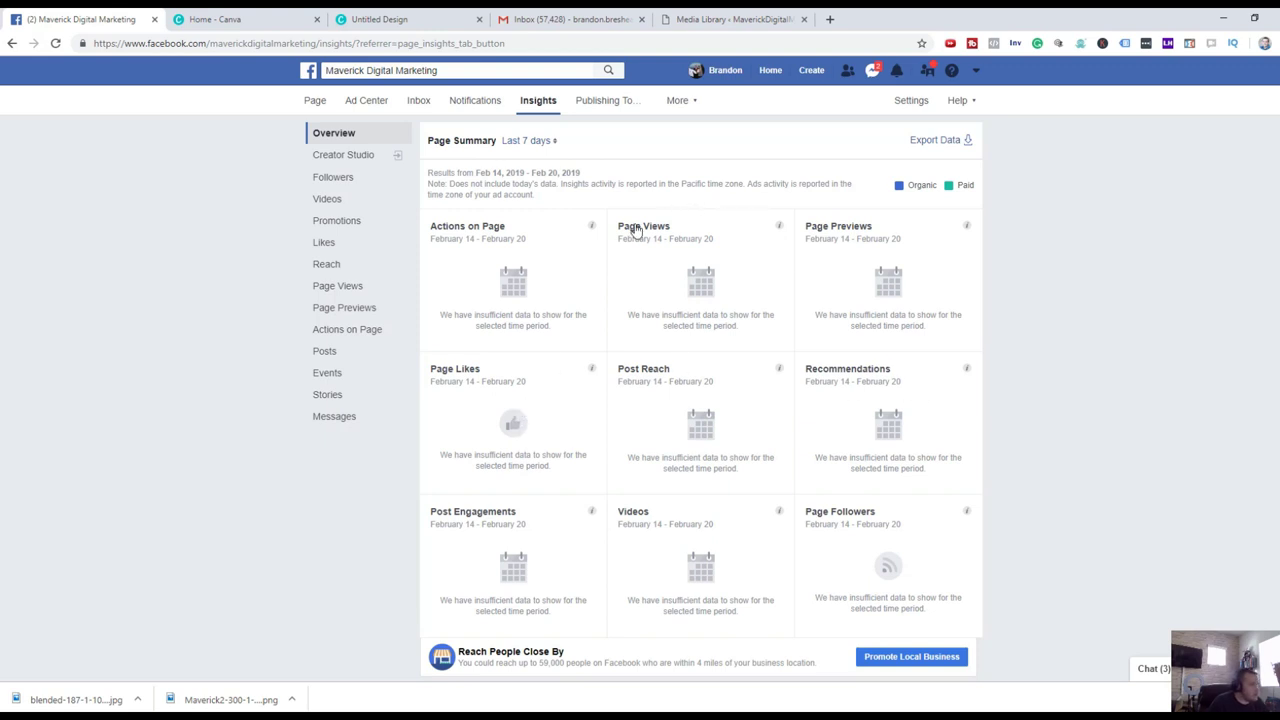
scroll(637, 235, "down", 2)
scroll(637, 243, "down", 5)
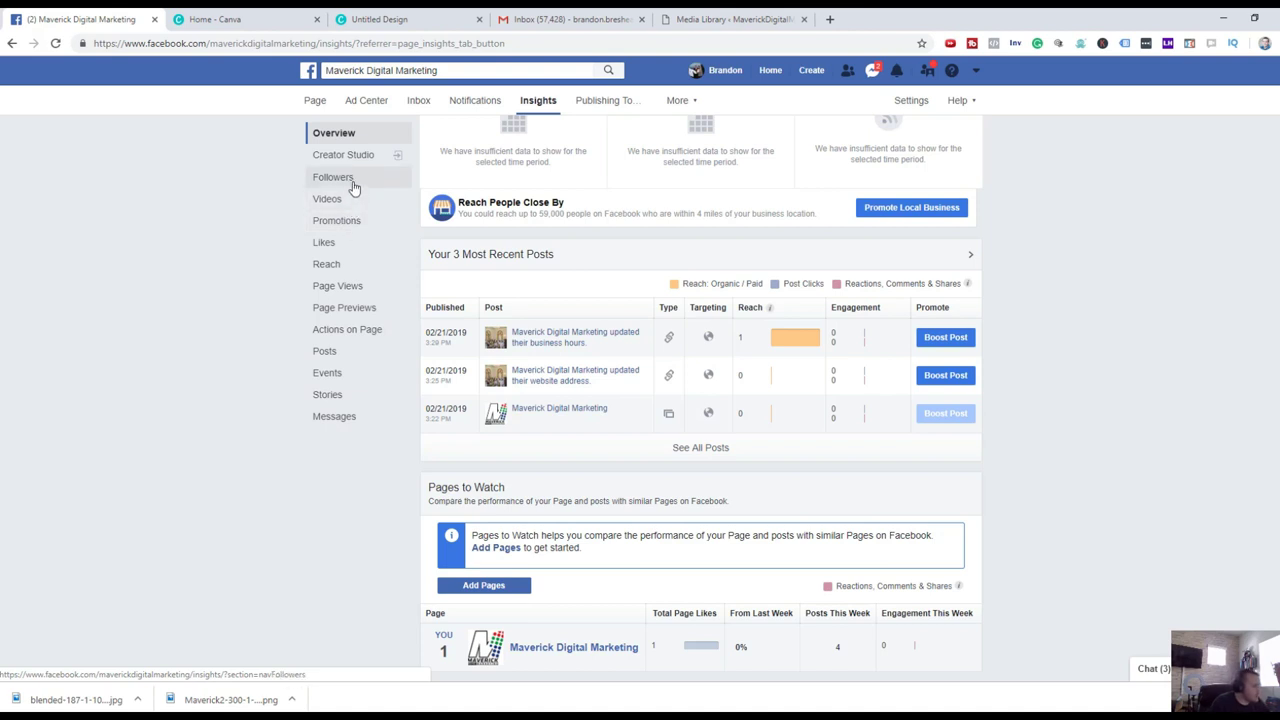
Look over Publishing Tools, then show Page Quality from the More menu.
left_click(607, 110)
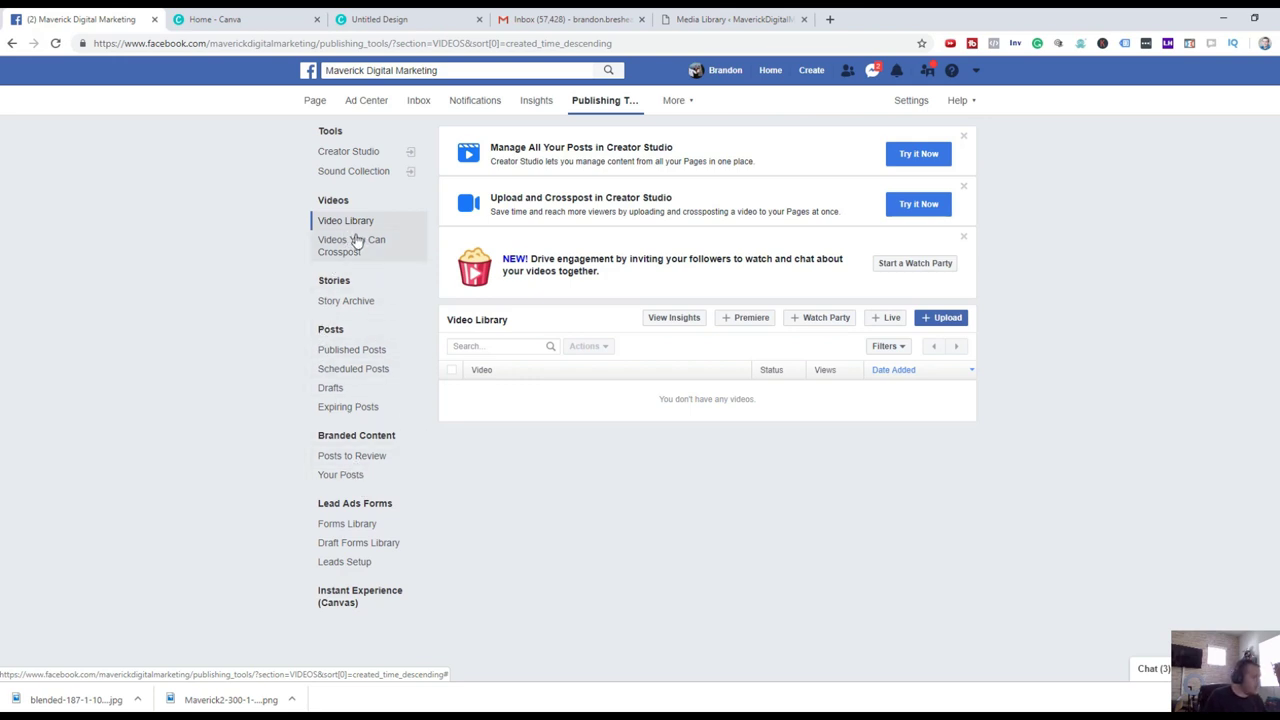
left_click(670, 104)
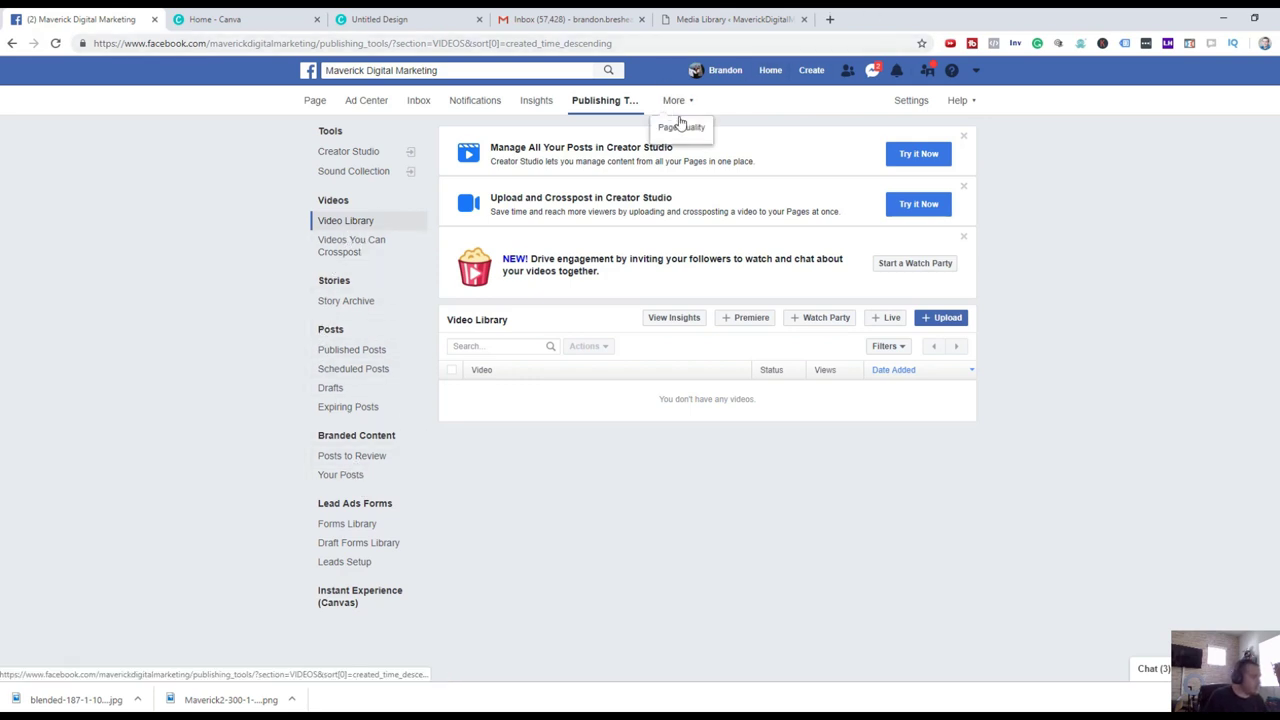
left_click(684, 127)
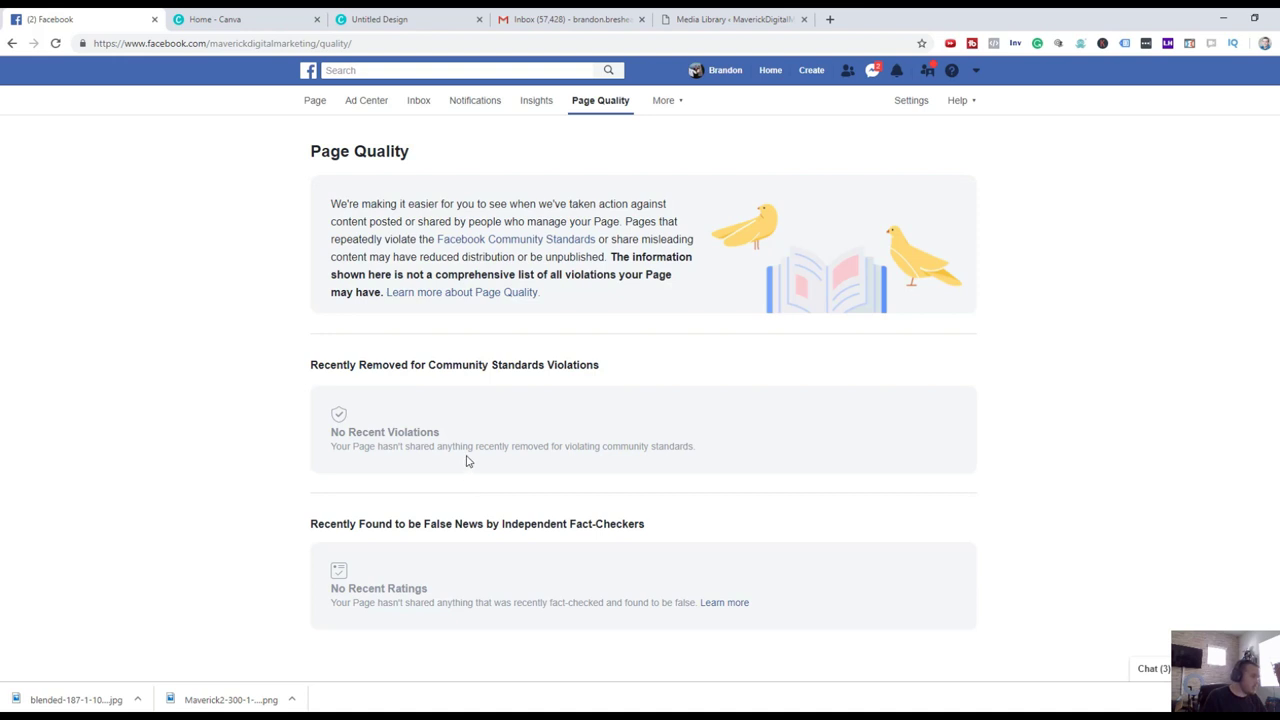
Scroll through the General page settings, then move to Templates and Tabs.
left_click(911, 101)
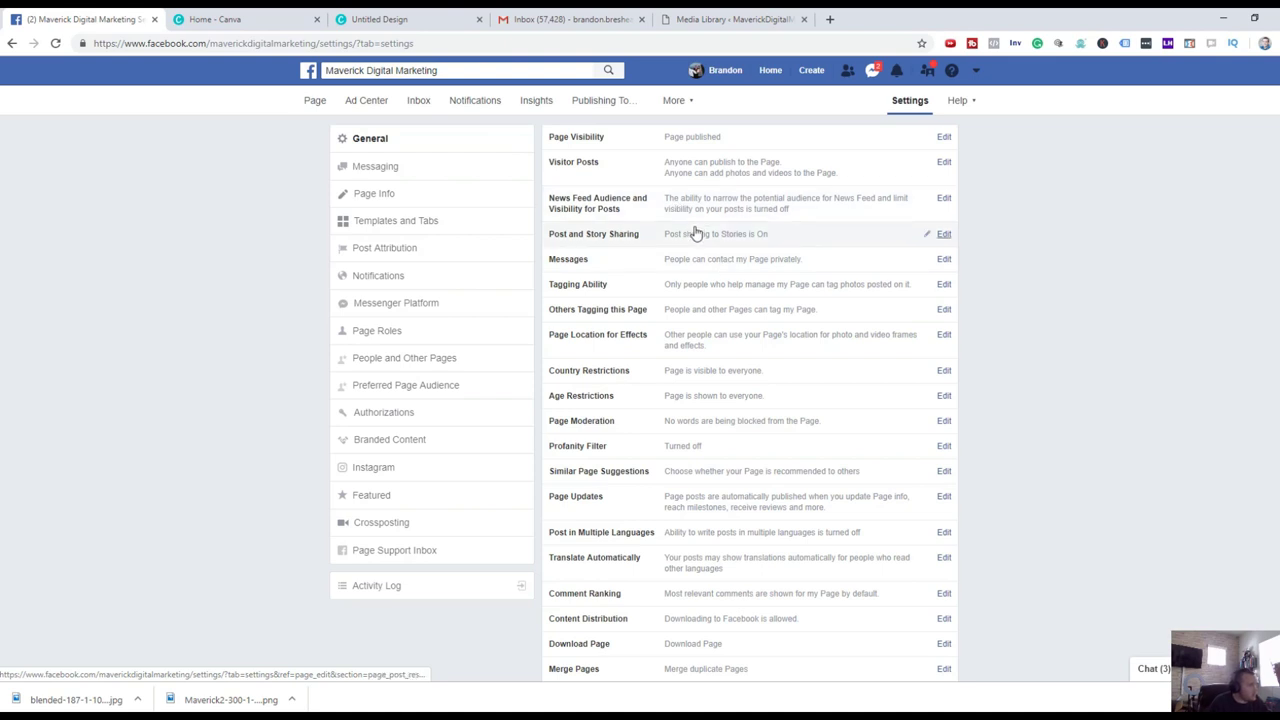
scroll(829, 220, "down", 1)
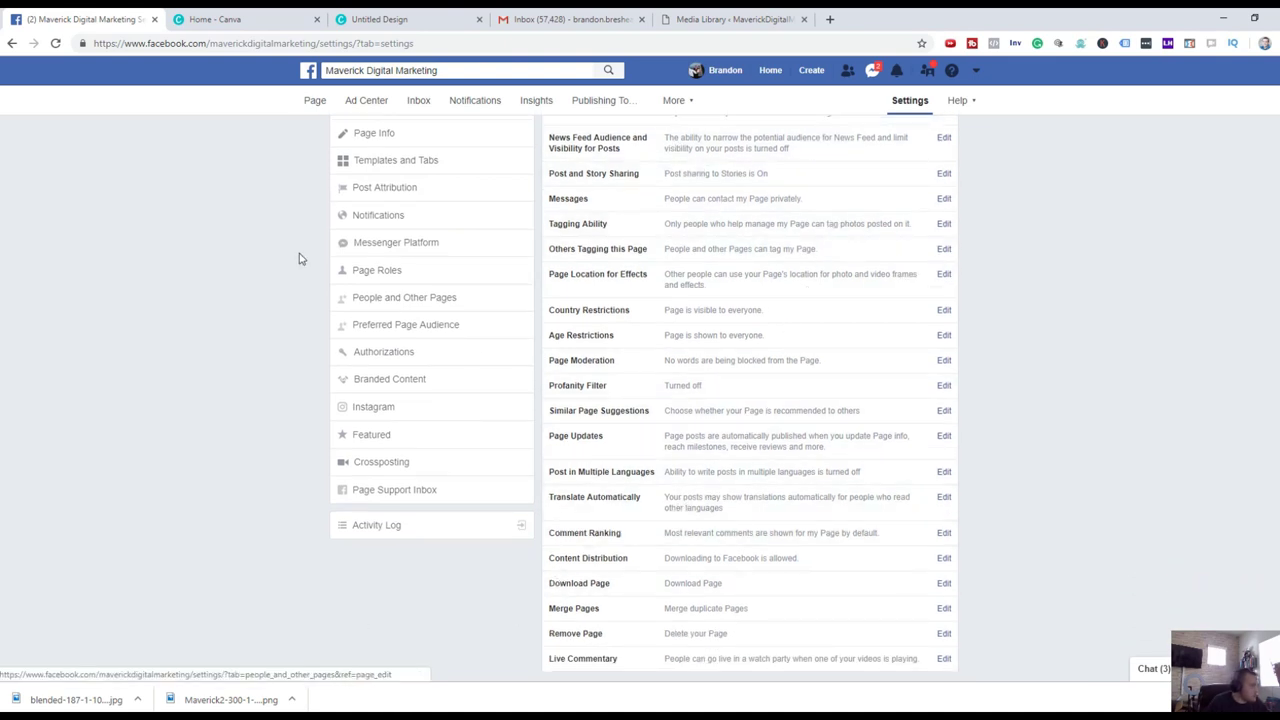
left_click(440, 167)
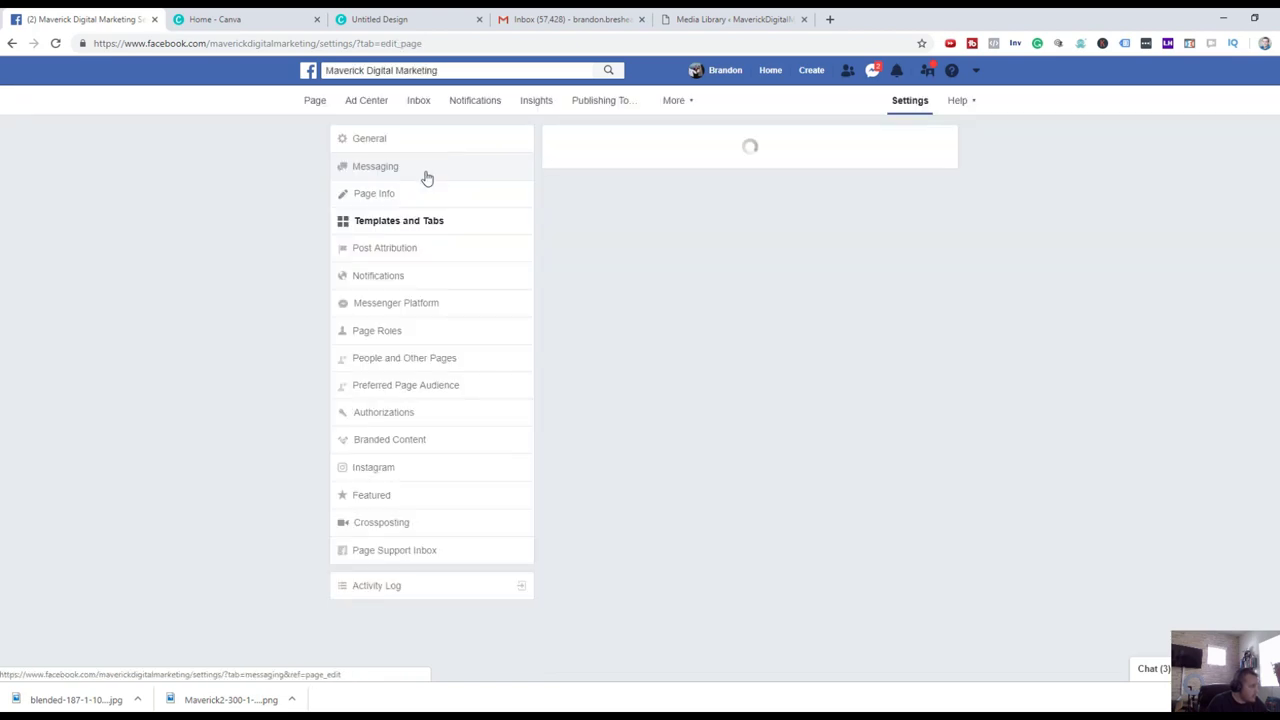
Bring up the page template list and scroll through the available templates.
left_click(909, 317)
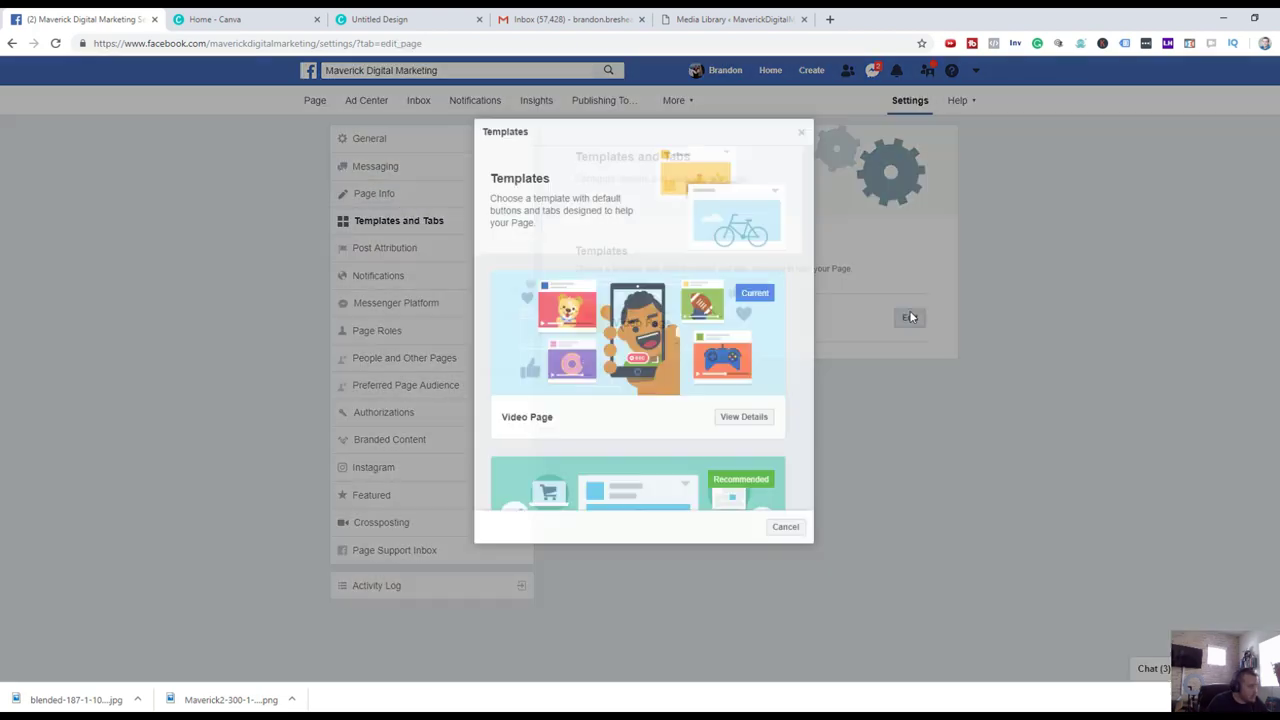
scroll(631, 330, "down", 3)
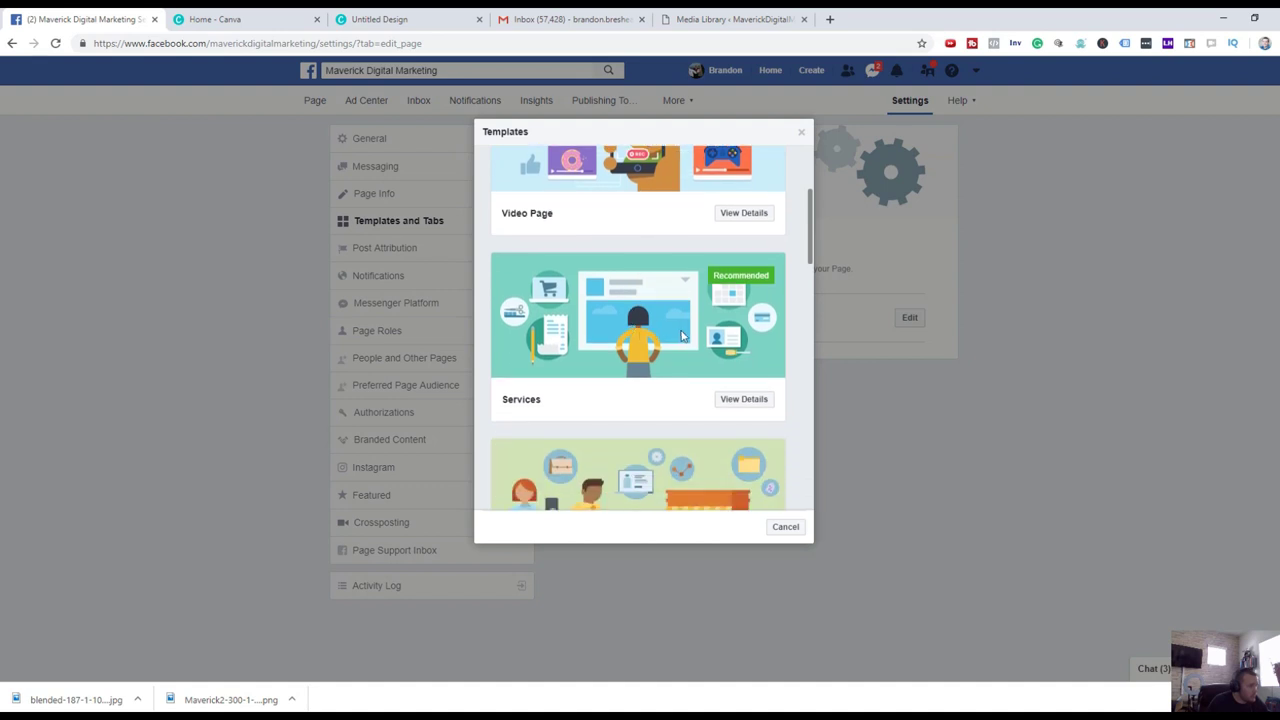
scroll(662, 350, "down", 8)
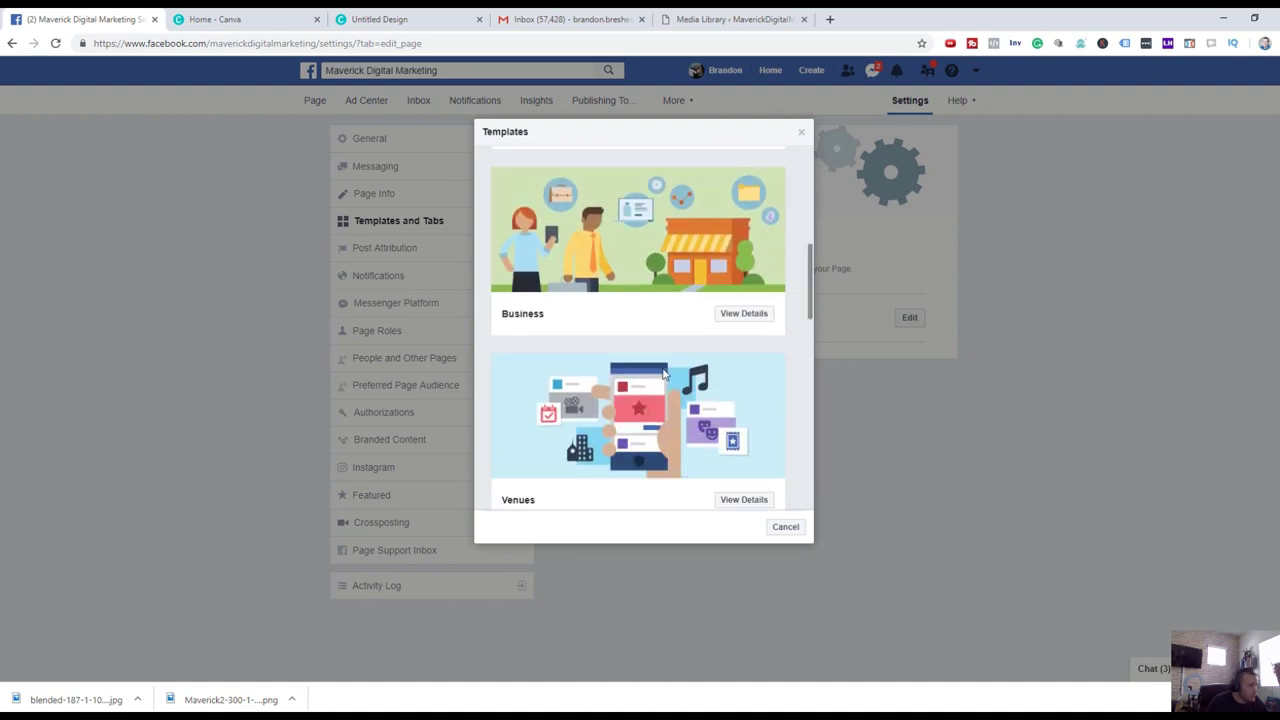
scroll(645, 303, "down", 6)
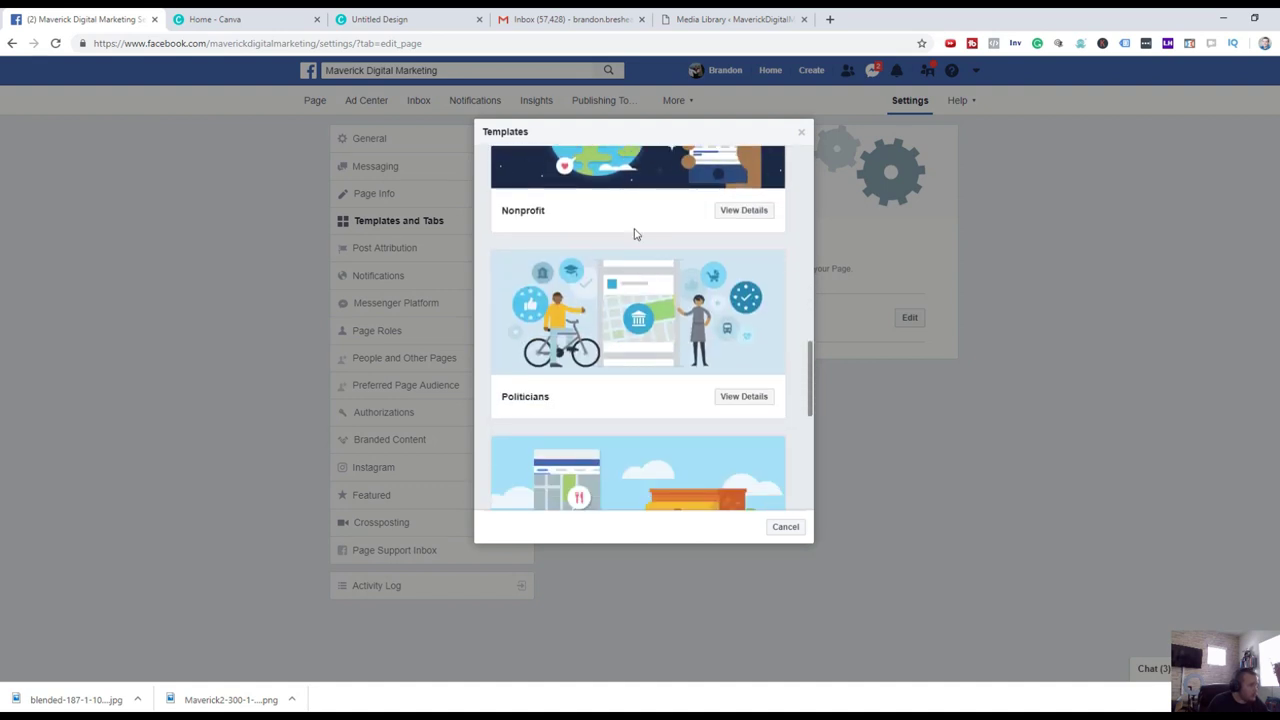
scroll(665, 313, "down", 2)
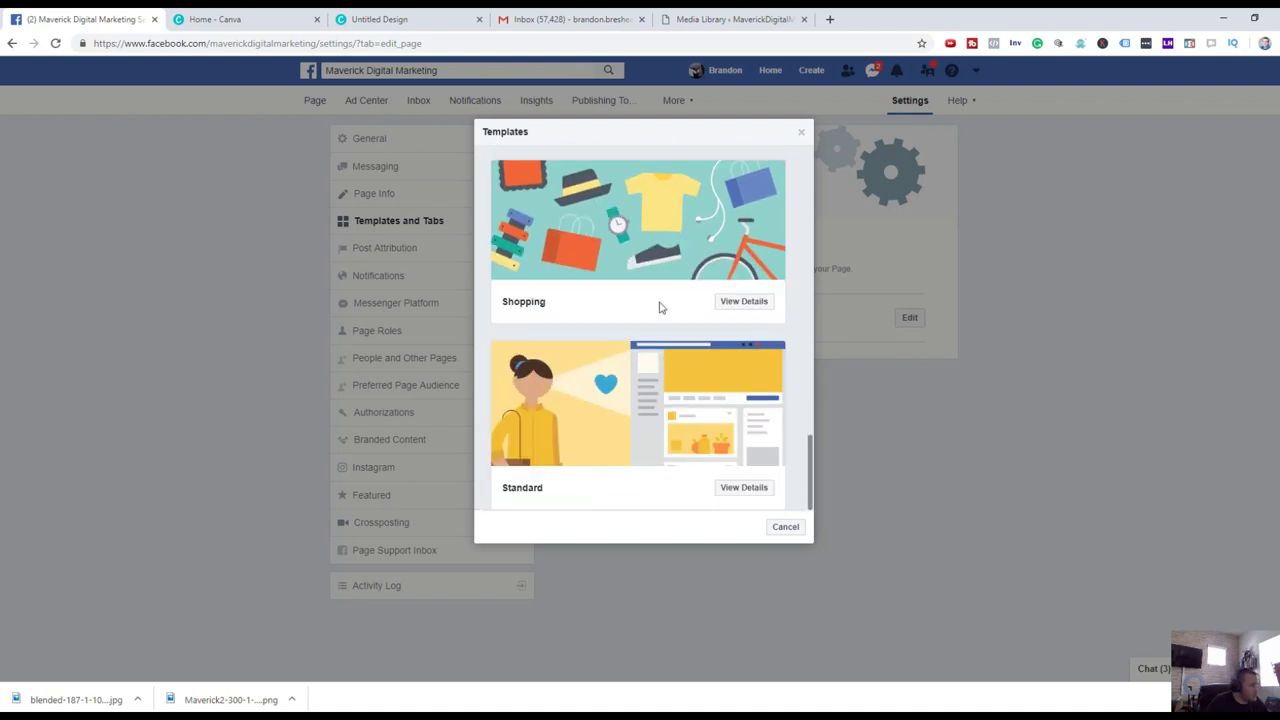
scroll(655, 300, "up", 15)
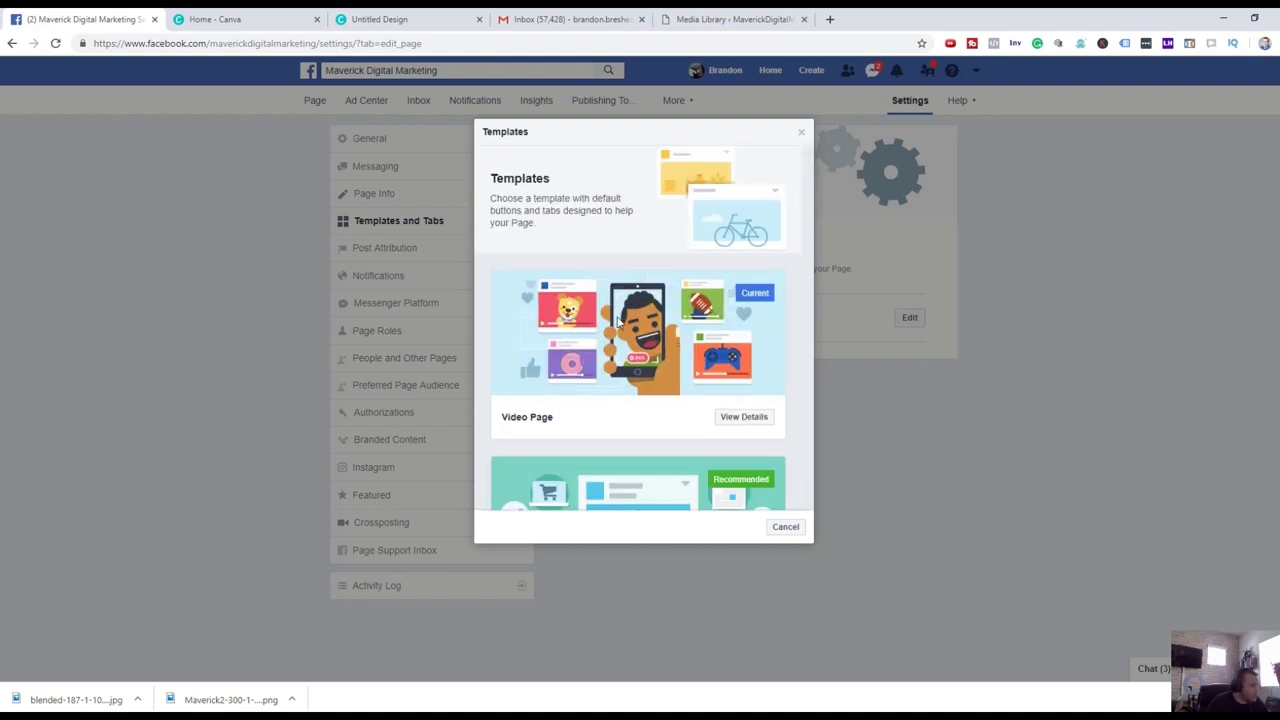
scroll(620, 322, "down", 3)
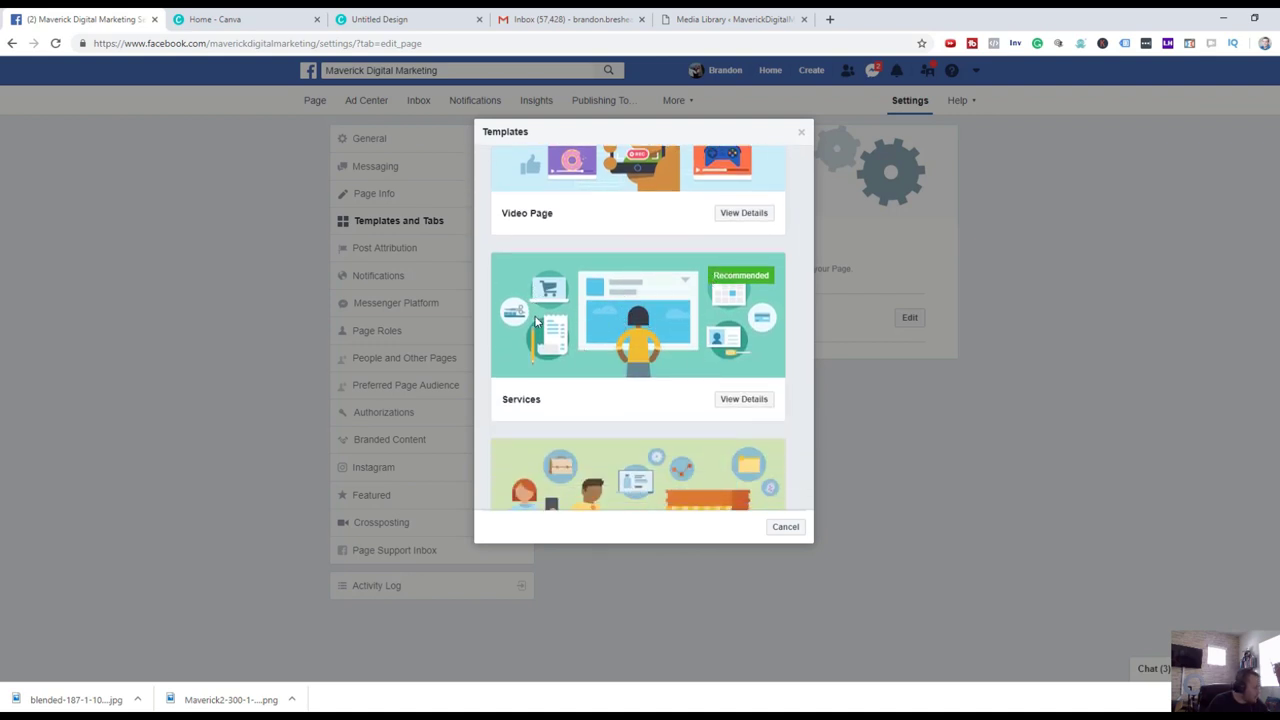
View the details of the Services template and scroll through what it includes.
left_click(755, 403)
scroll(640, 401, "down", 2)
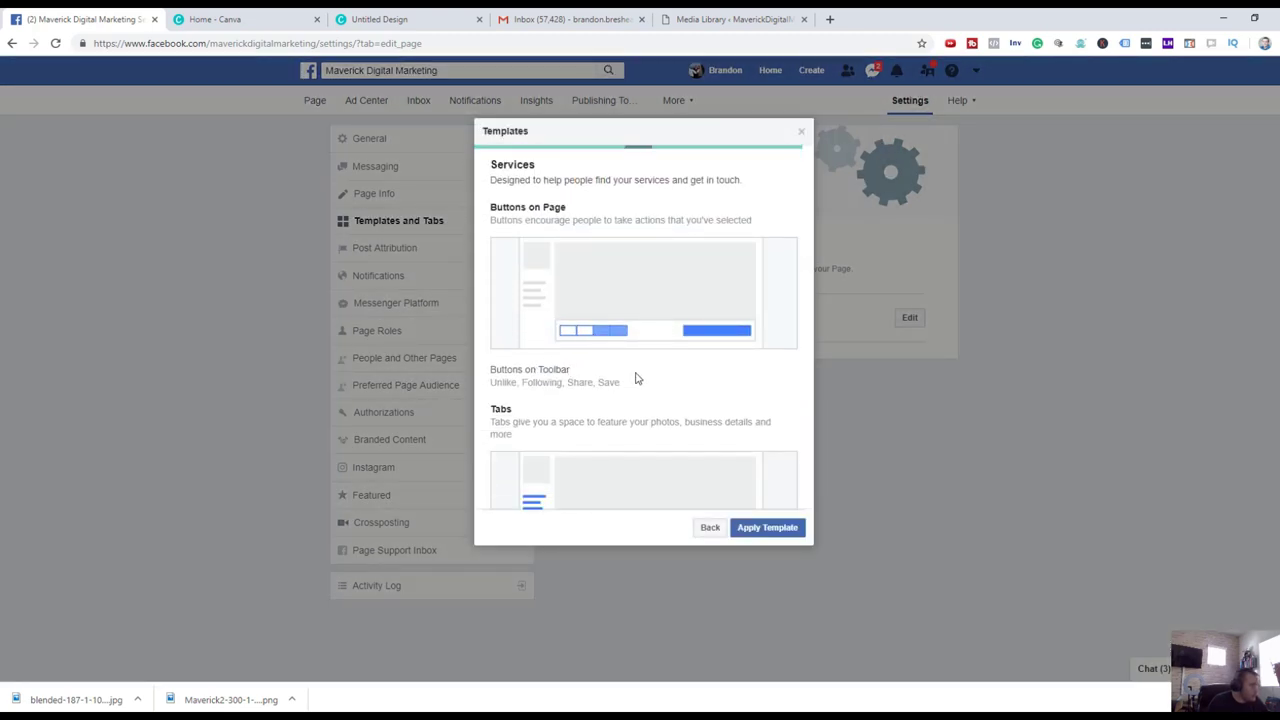
scroll(590, 272, "down", 3)
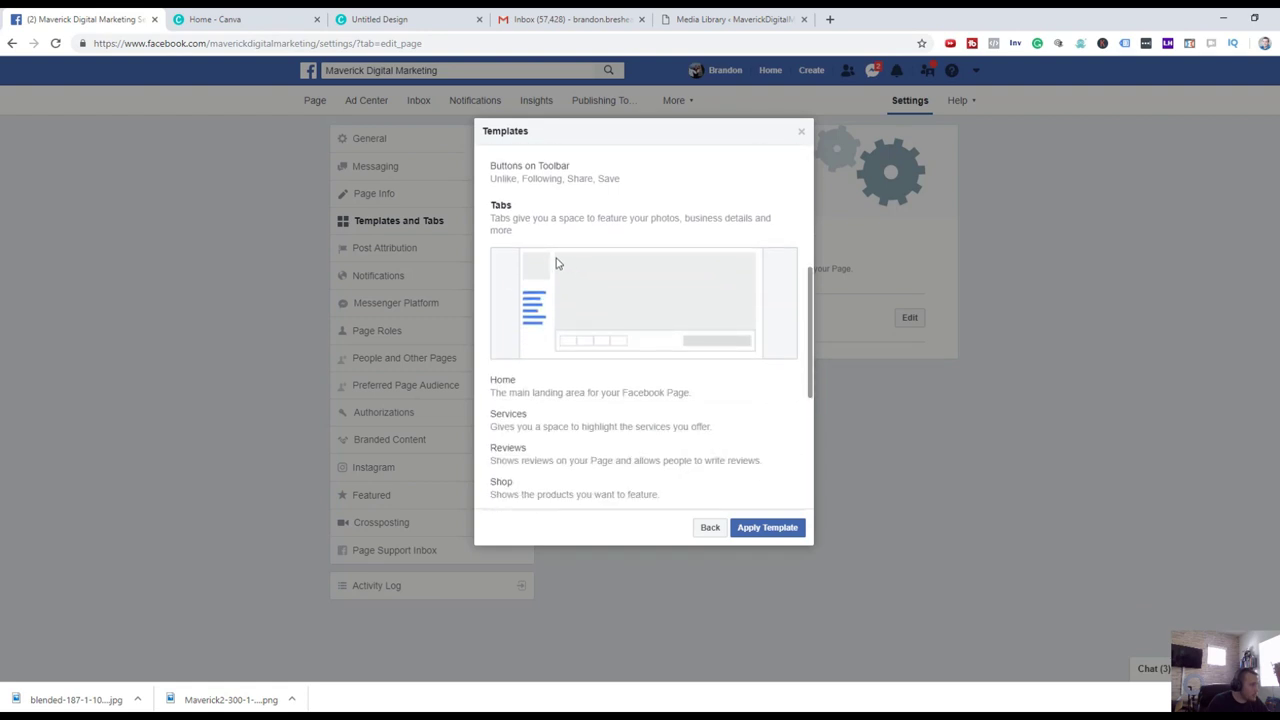
scroll(530, 250, "down", 3)
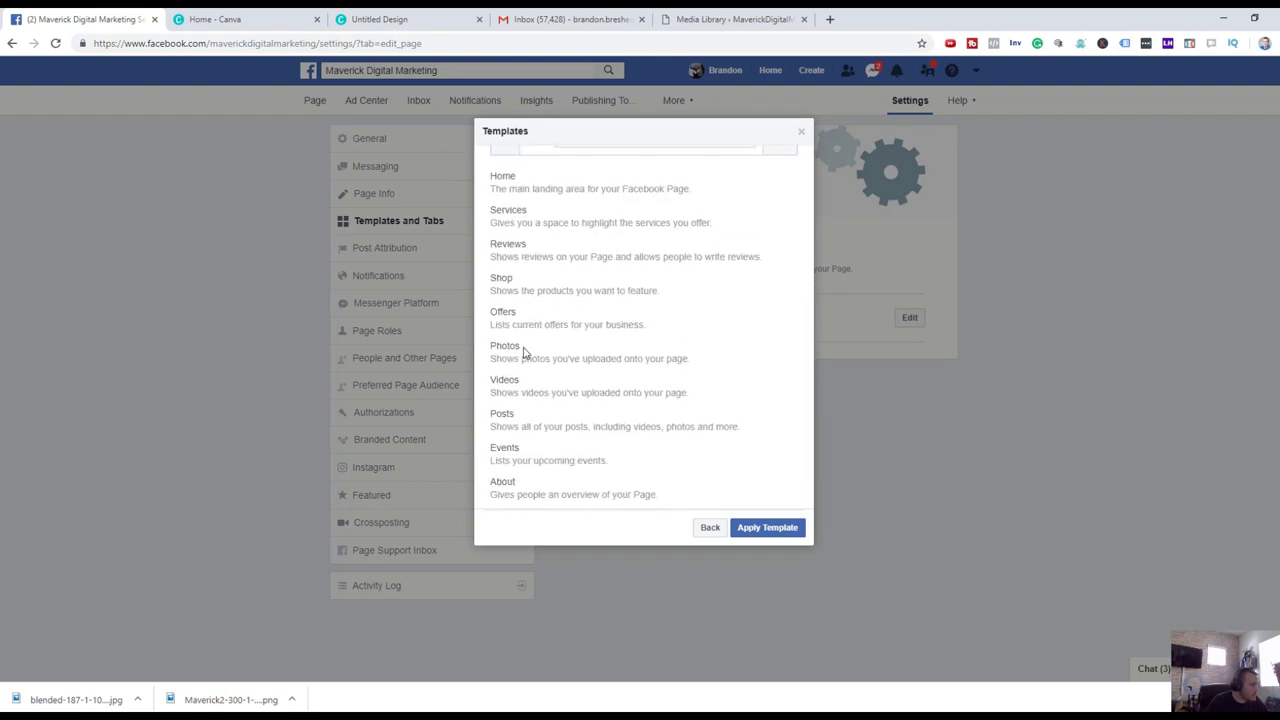
scroll(522, 492, "down", 2)
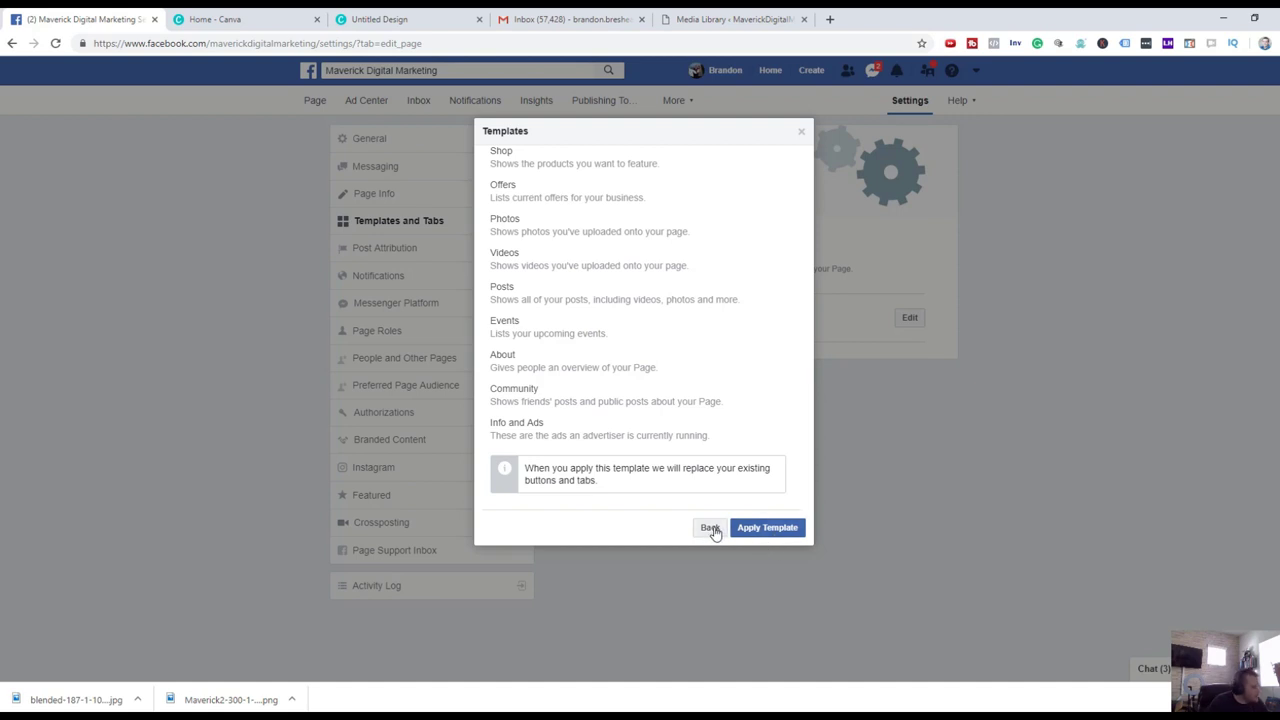
scroll(541, 347, "up", 8)
scroll(541, 347, "down", 3)
scroll(541, 347, "down", 3)
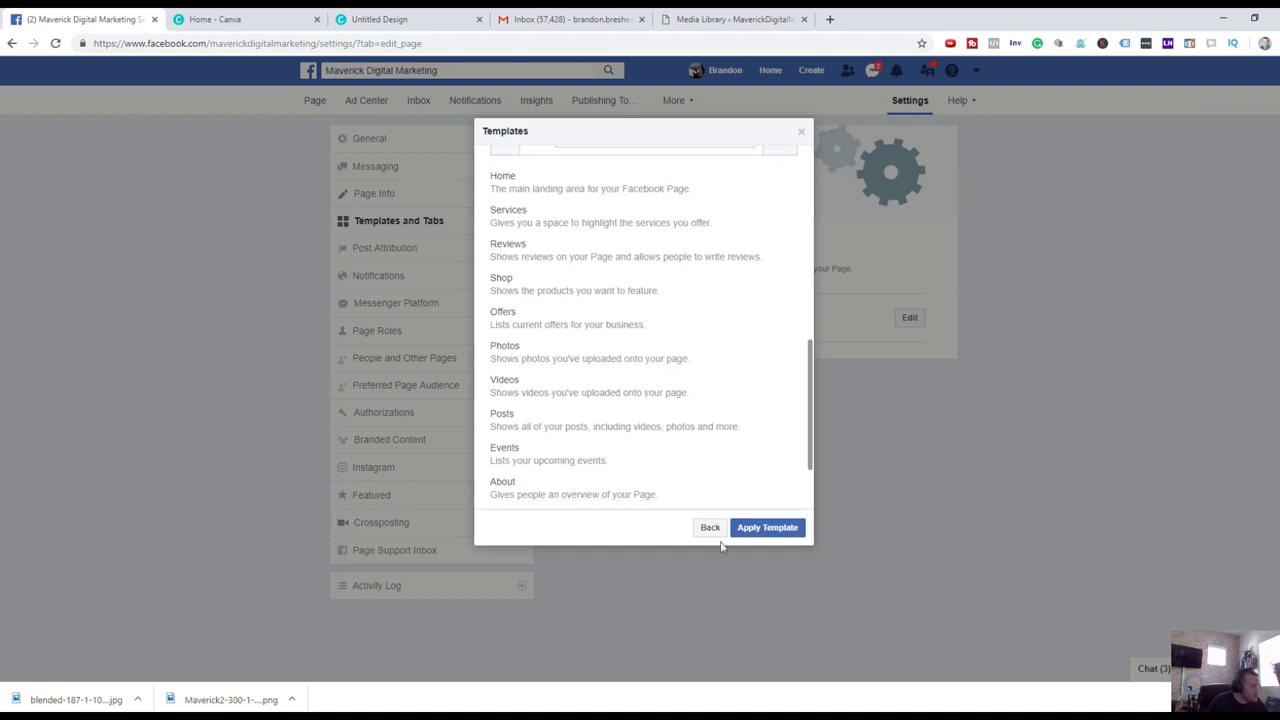
Return to the template list and close the chooser without applying a template.
left_click(711, 530)
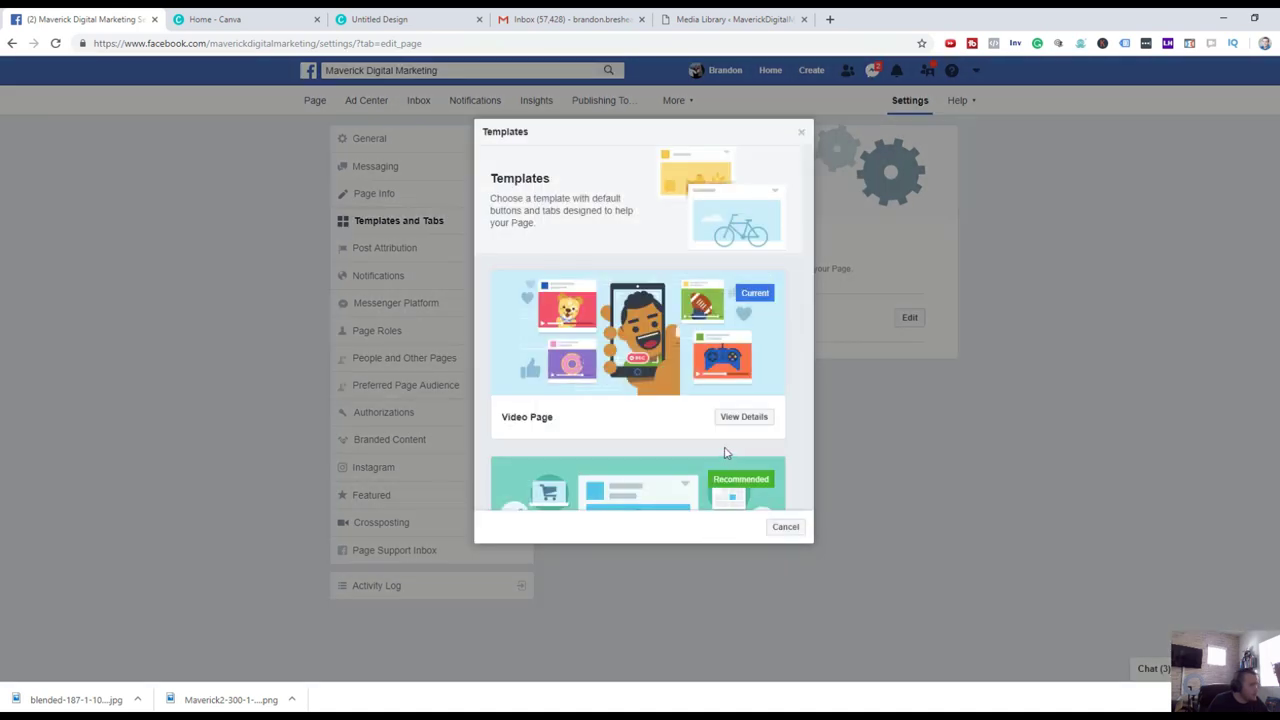
scroll(726, 453, "down", 5)
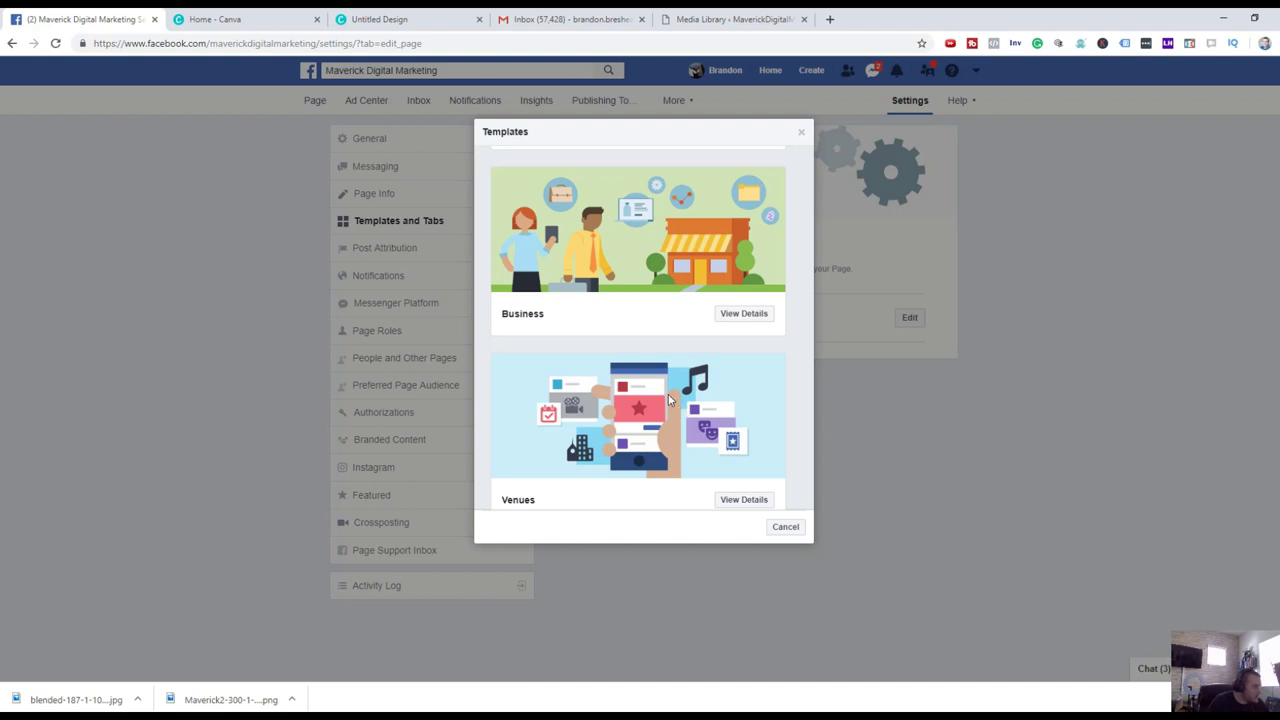
scroll(667, 395, "down", 5)
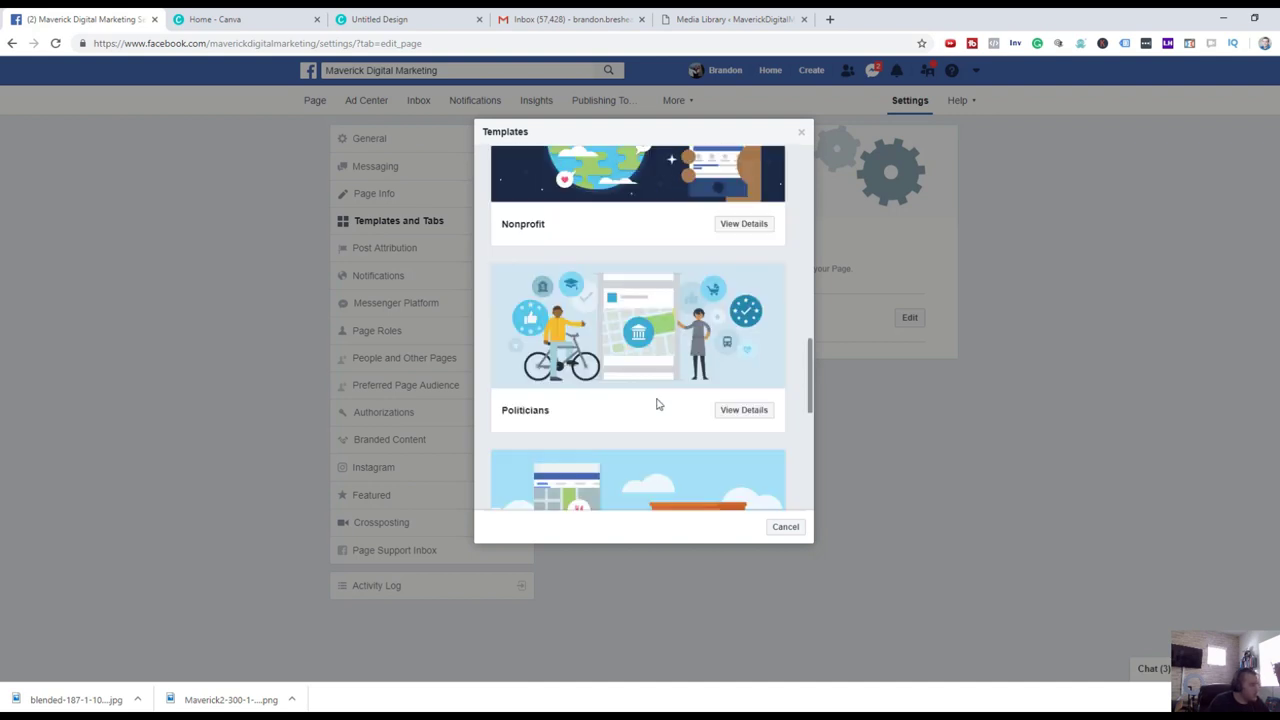
scroll(657, 404, "down", 6)
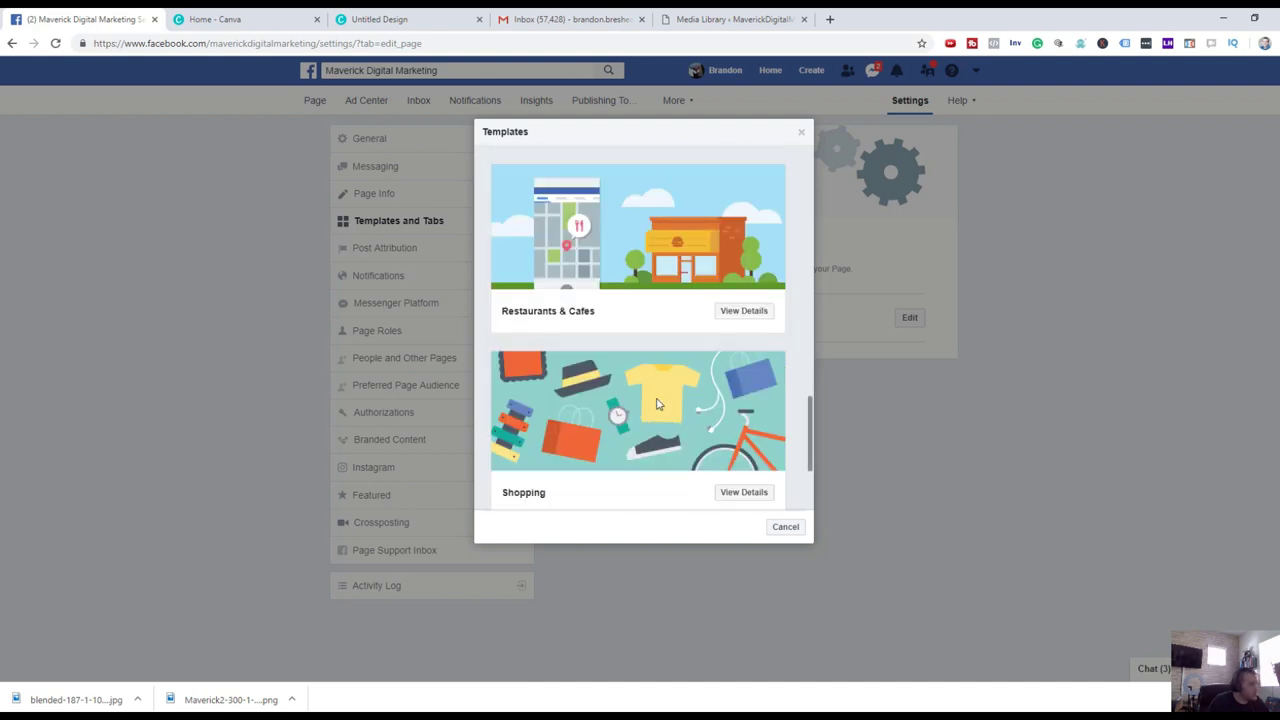
left_click(801, 133)
left_click(405, 248)
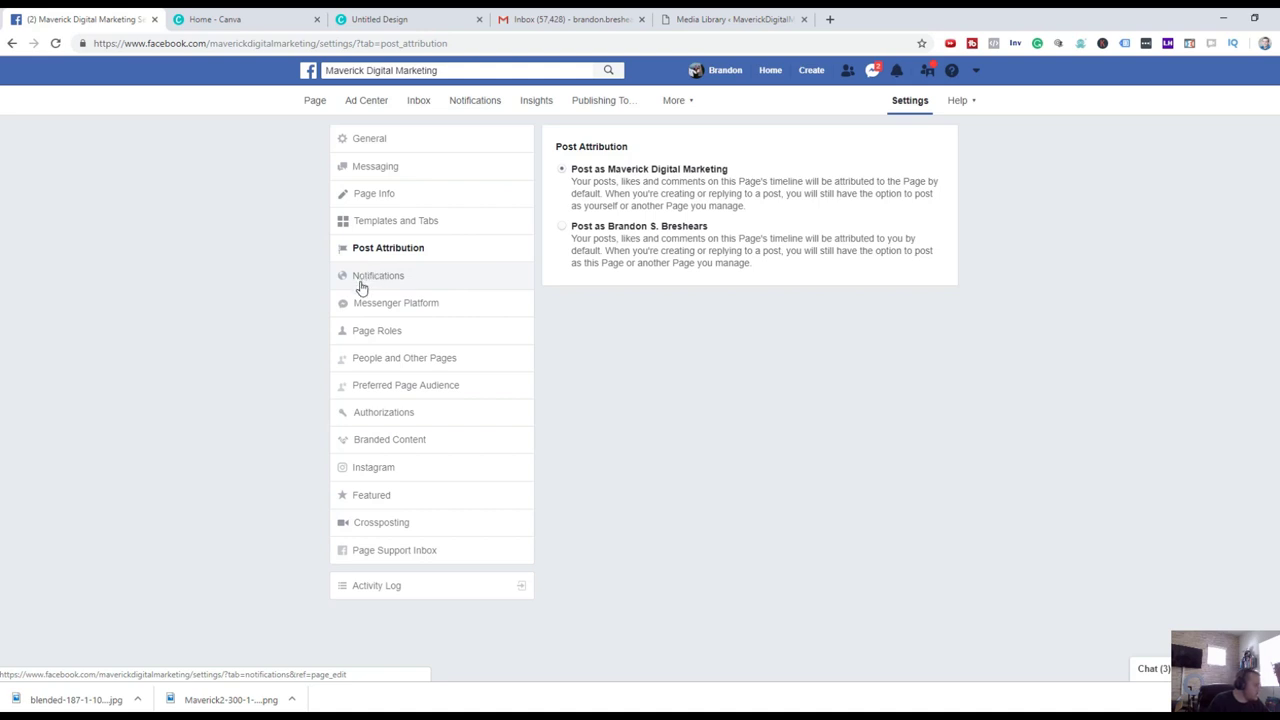
Go from Notifications to Messenger Platform settings and scroll through the m.me link and advanced messaging sections.
left_click(451, 283)
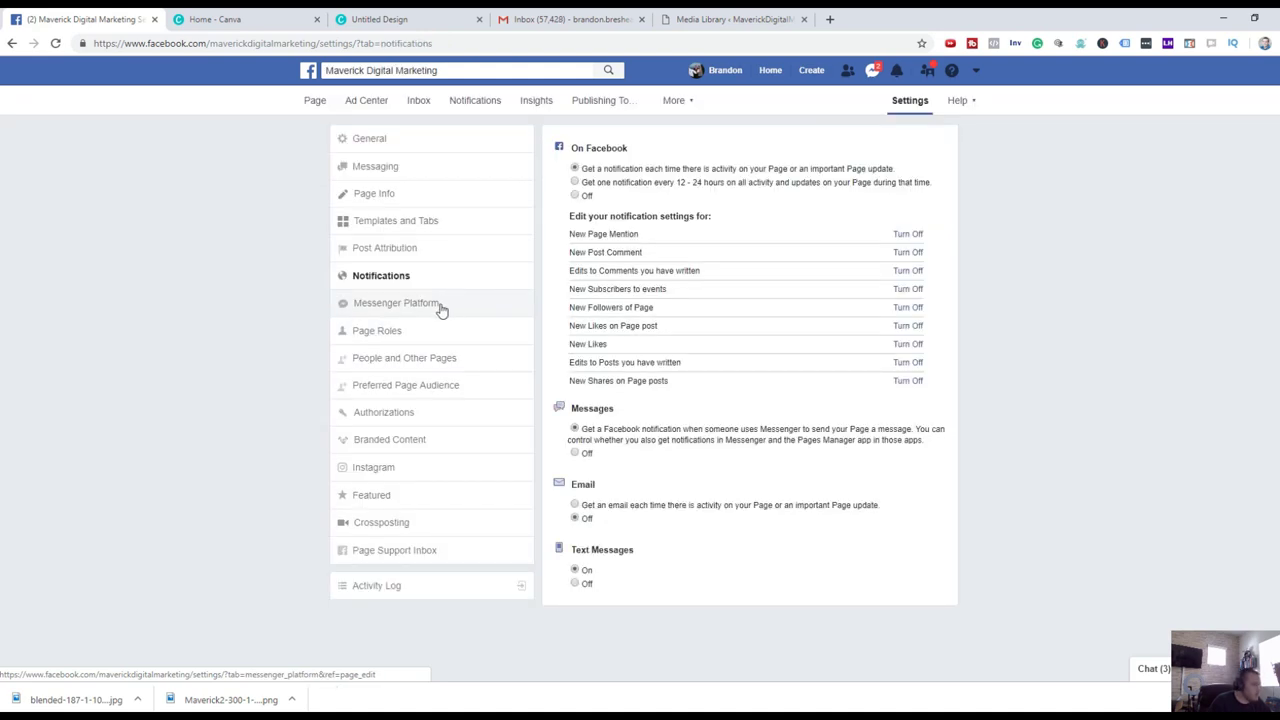
left_click(439, 308)
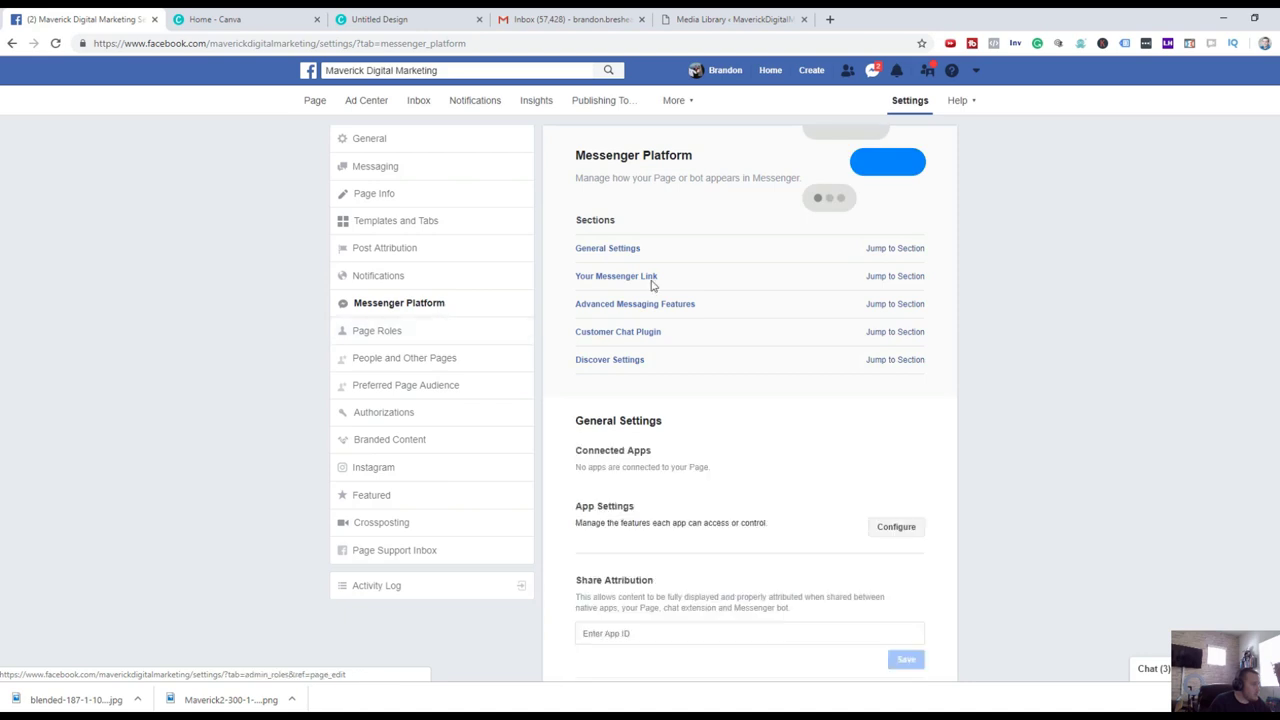
scroll(749, 249, "down", 1)
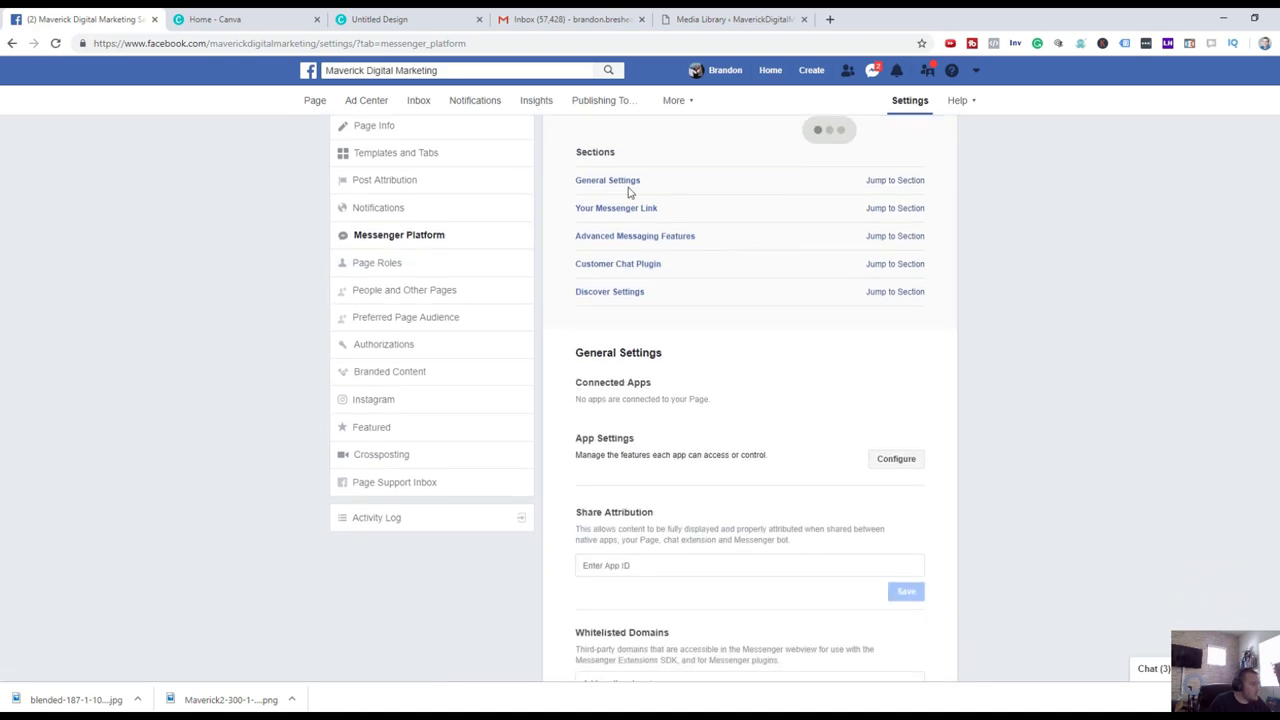
scroll(830, 213, "down", 4)
scroll(842, 269, "down", 3)
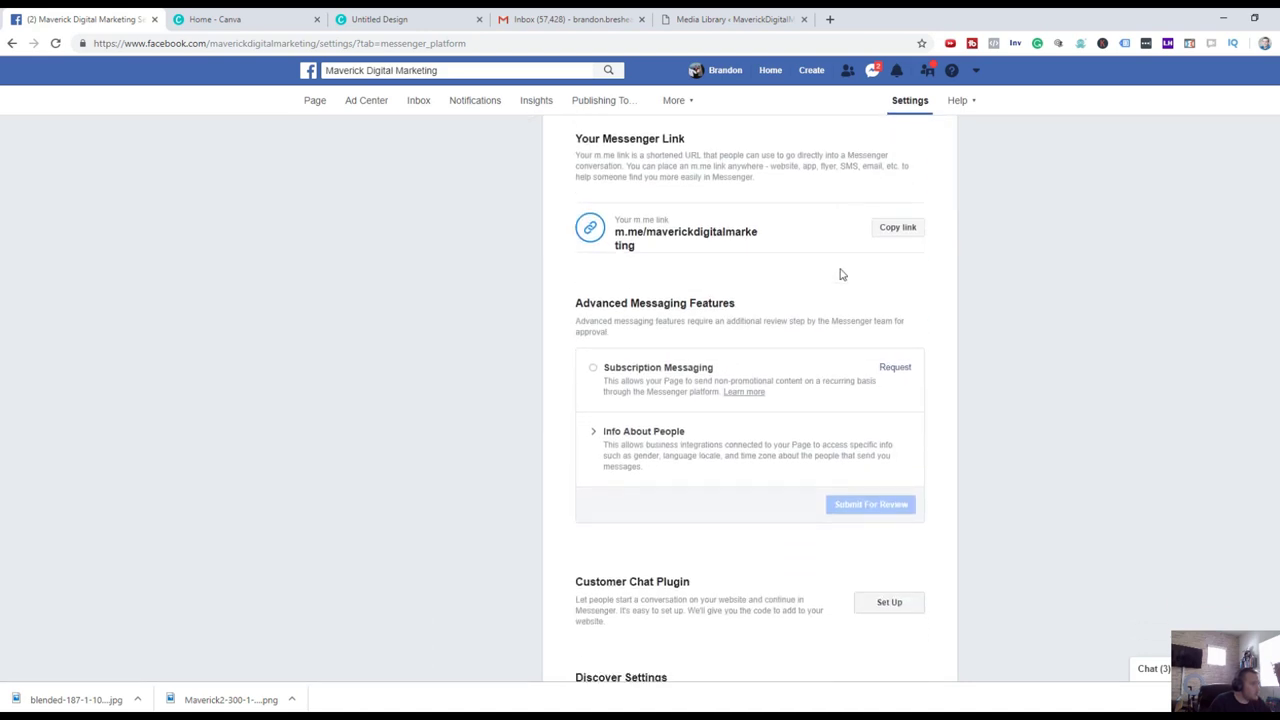
scroll(835, 275, "down", 2)
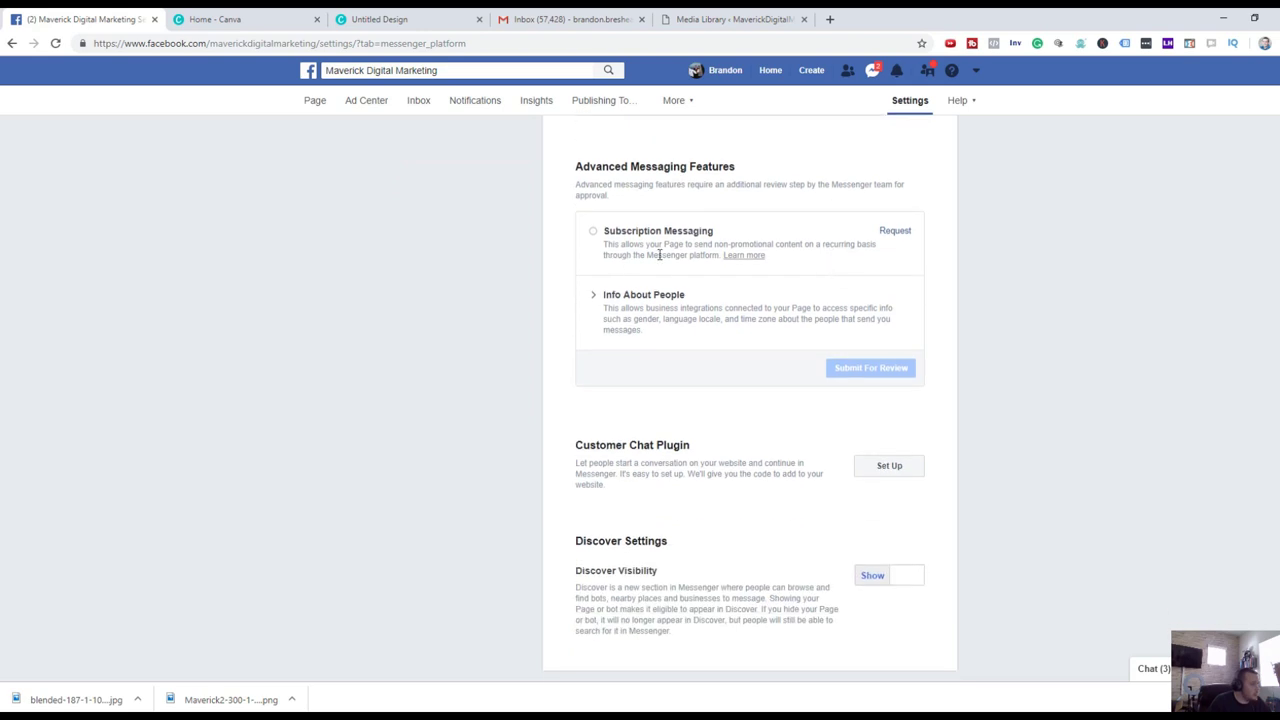
scroll(503, 271, "up", 6)
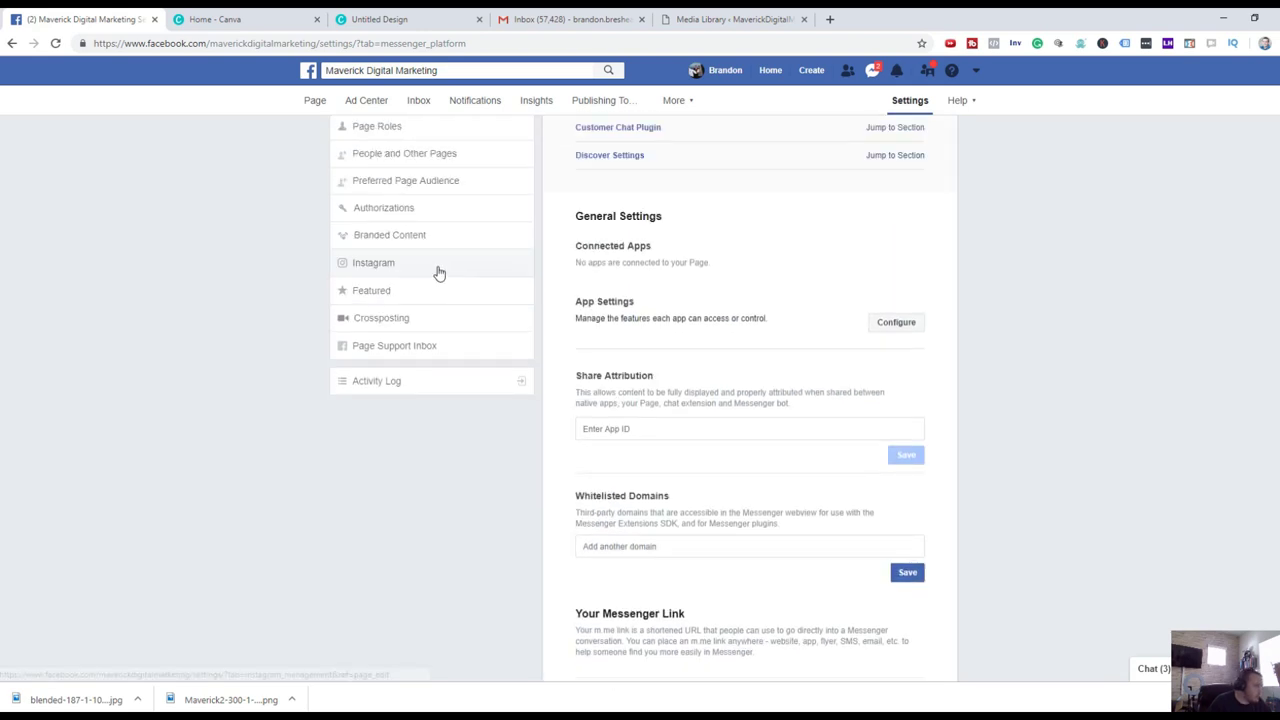
scroll(437, 274, "up", 4)
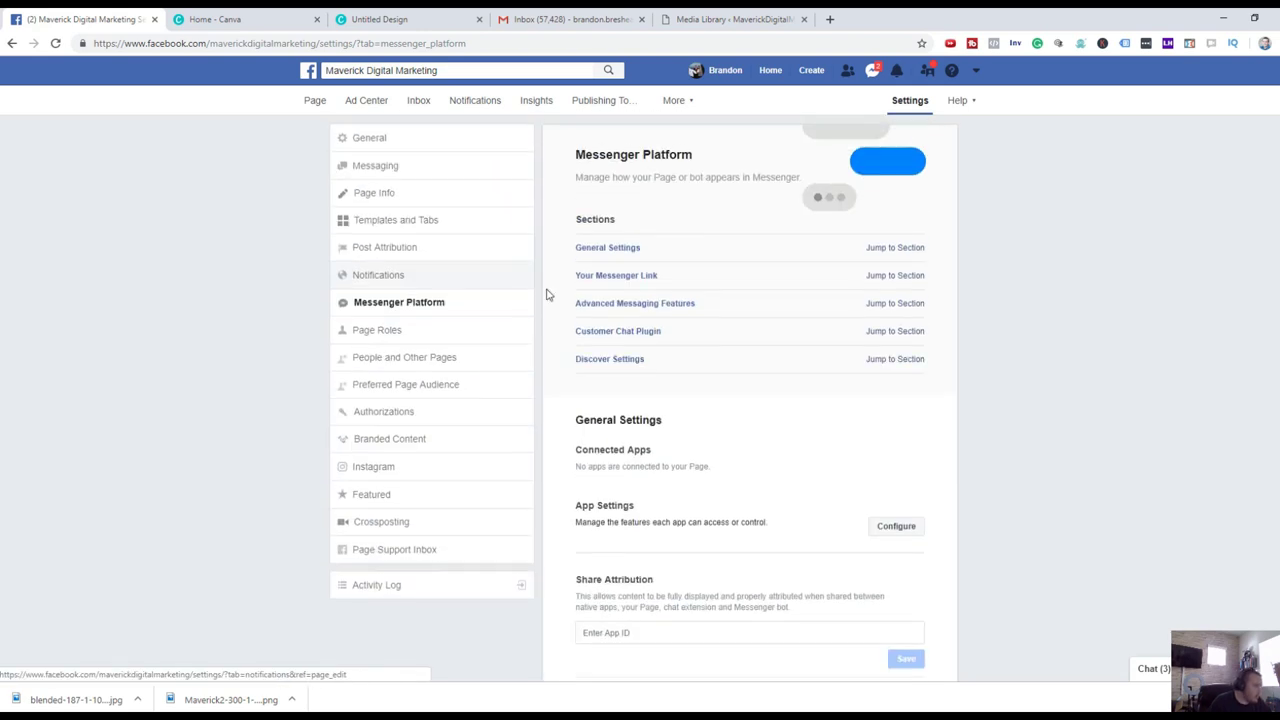
Check the Page Roles form and role options, leaving Editor, then view People and Other Pages.
left_click(423, 330)
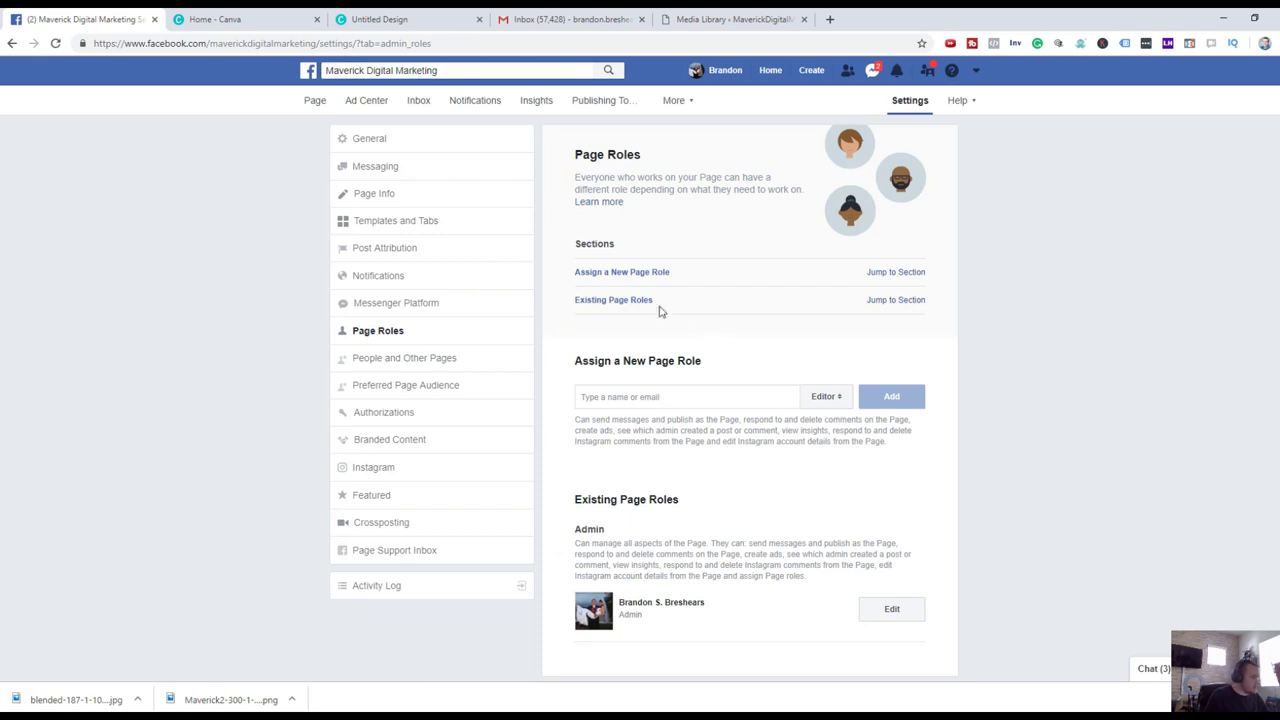
left_click(748, 396)
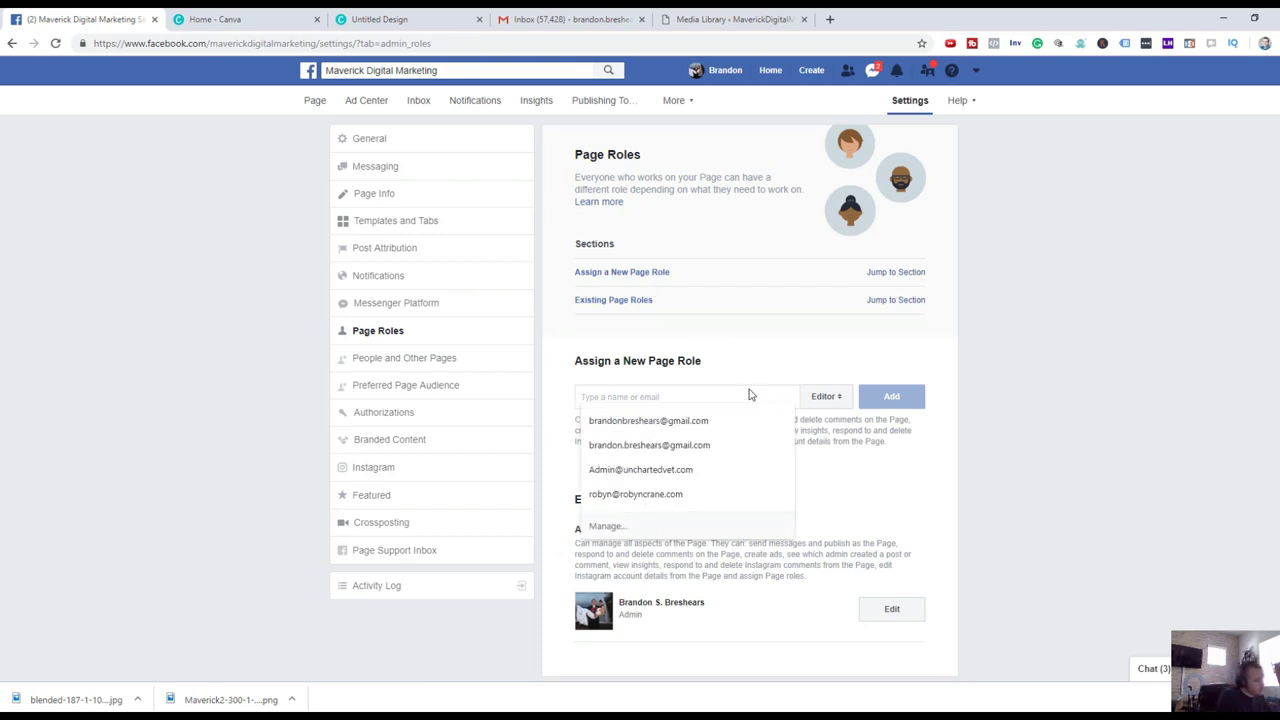
left_click(820, 398)
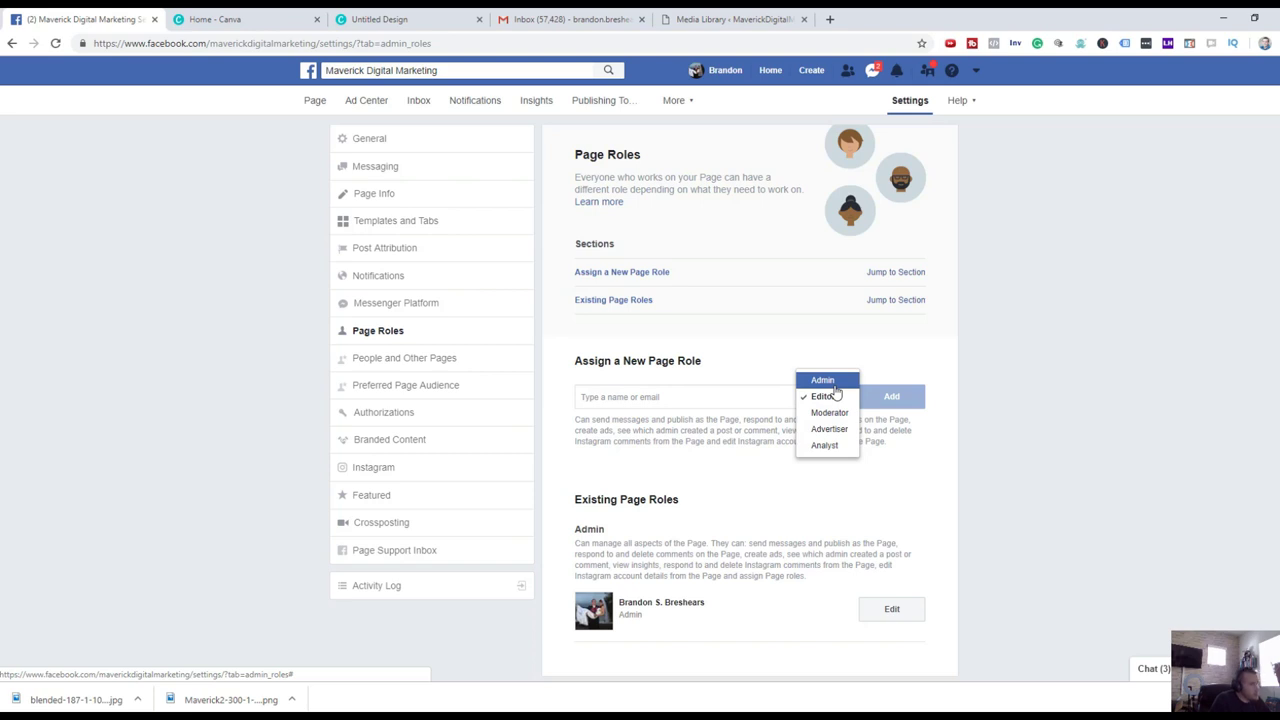
left_click(910, 351)
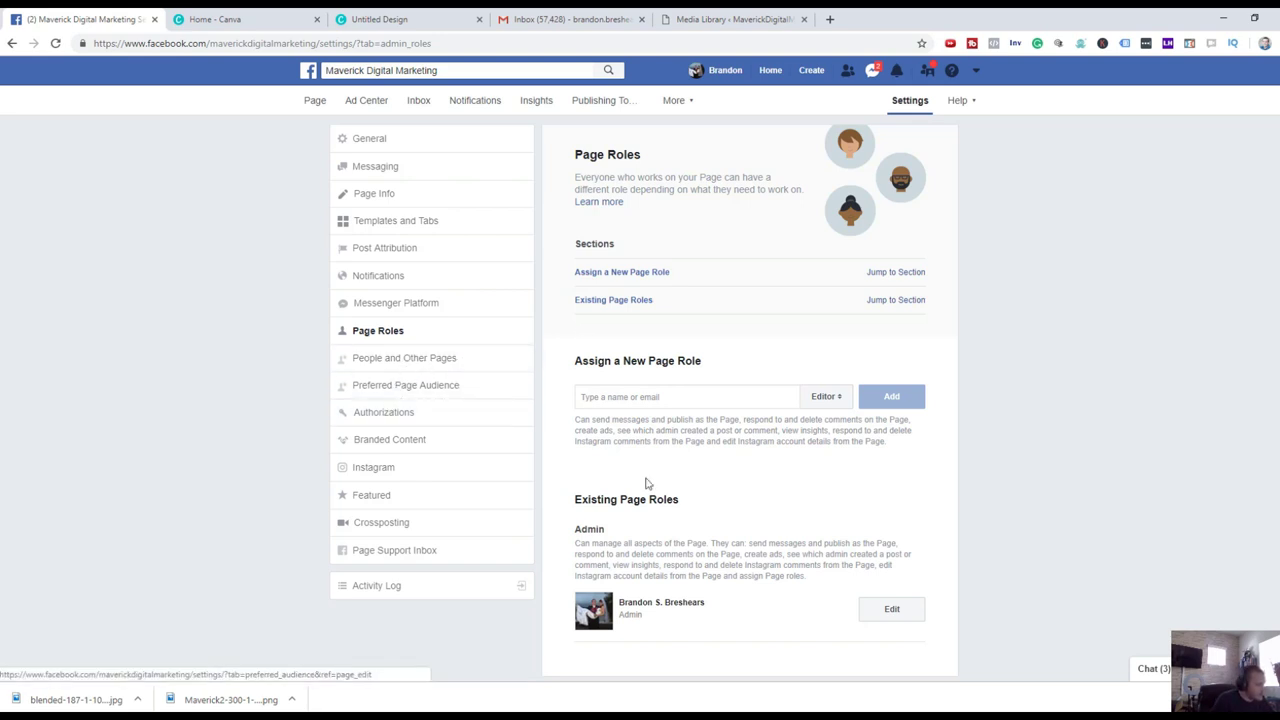
scroll(537, 483, "down", 1)
left_click(459, 357)
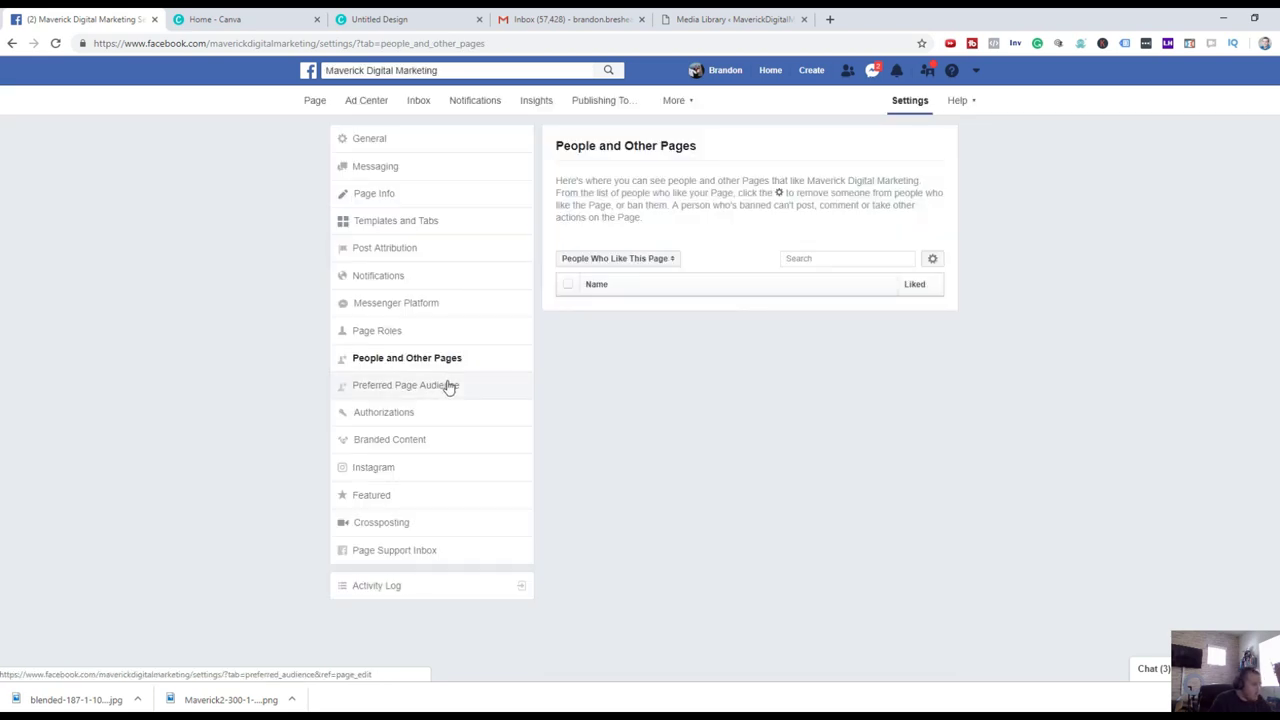
Check the People Who Like This Page list options, then visit Preferred Page Audience, Authorizations, Branded Content and Instagram.
left_click(626, 262)
left_click(748, 308)
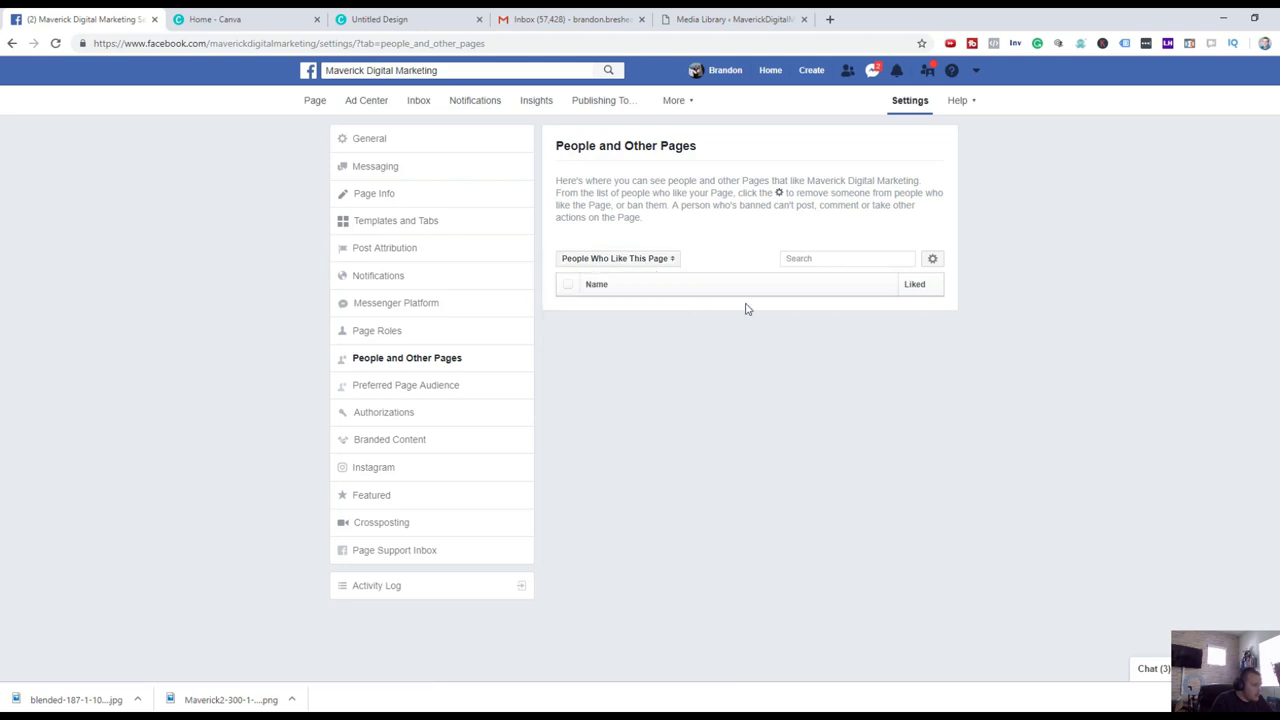
left_click(455, 387)
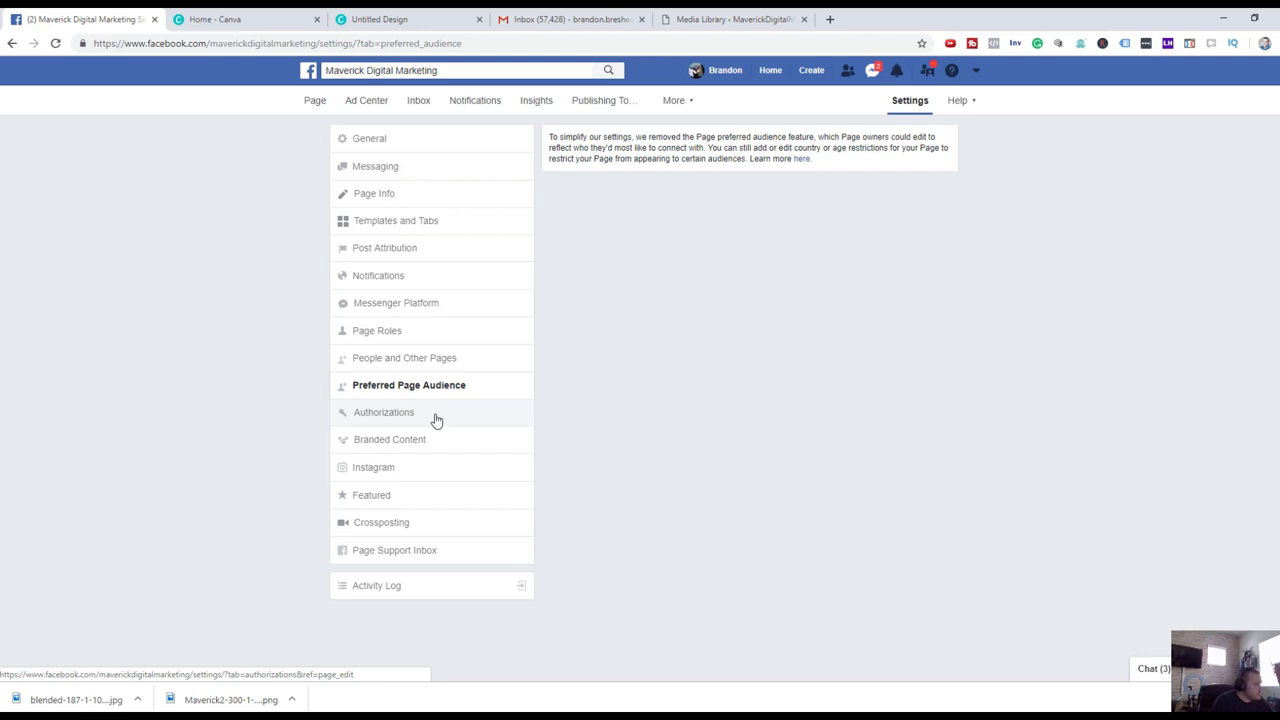
left_click(436, 420)
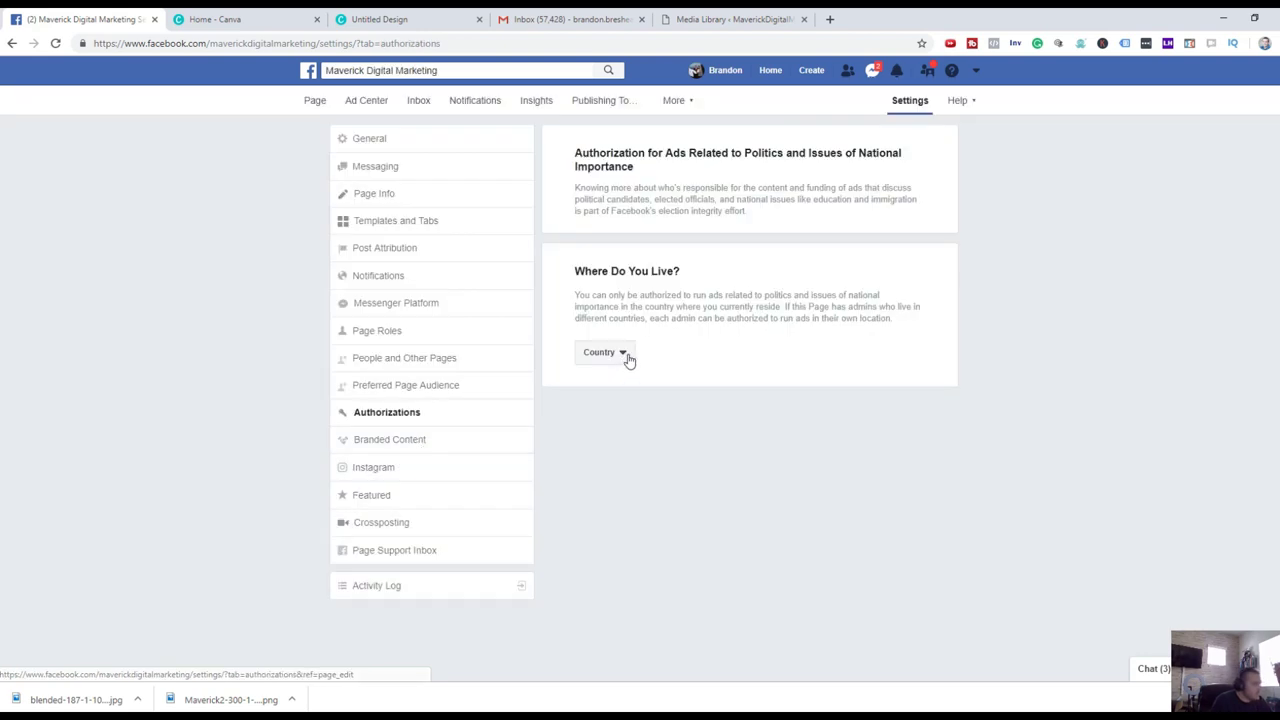
left_click(441, 438)
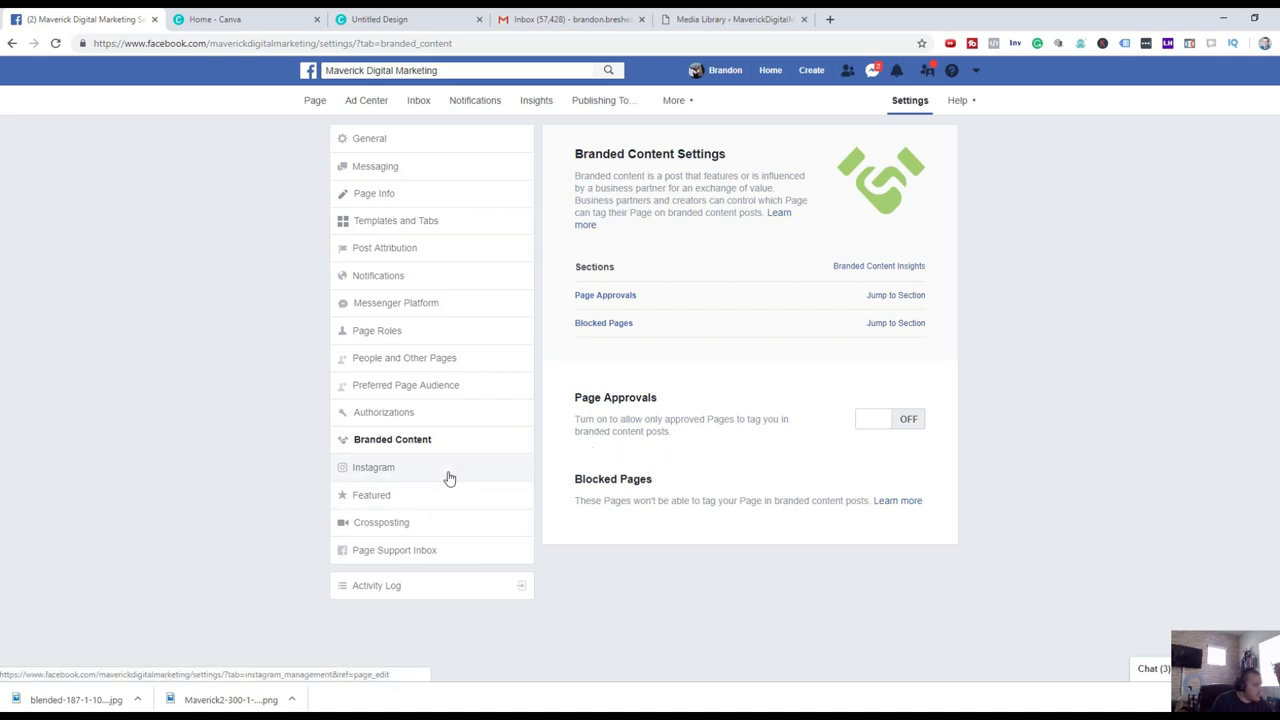
left_click(446, 478)
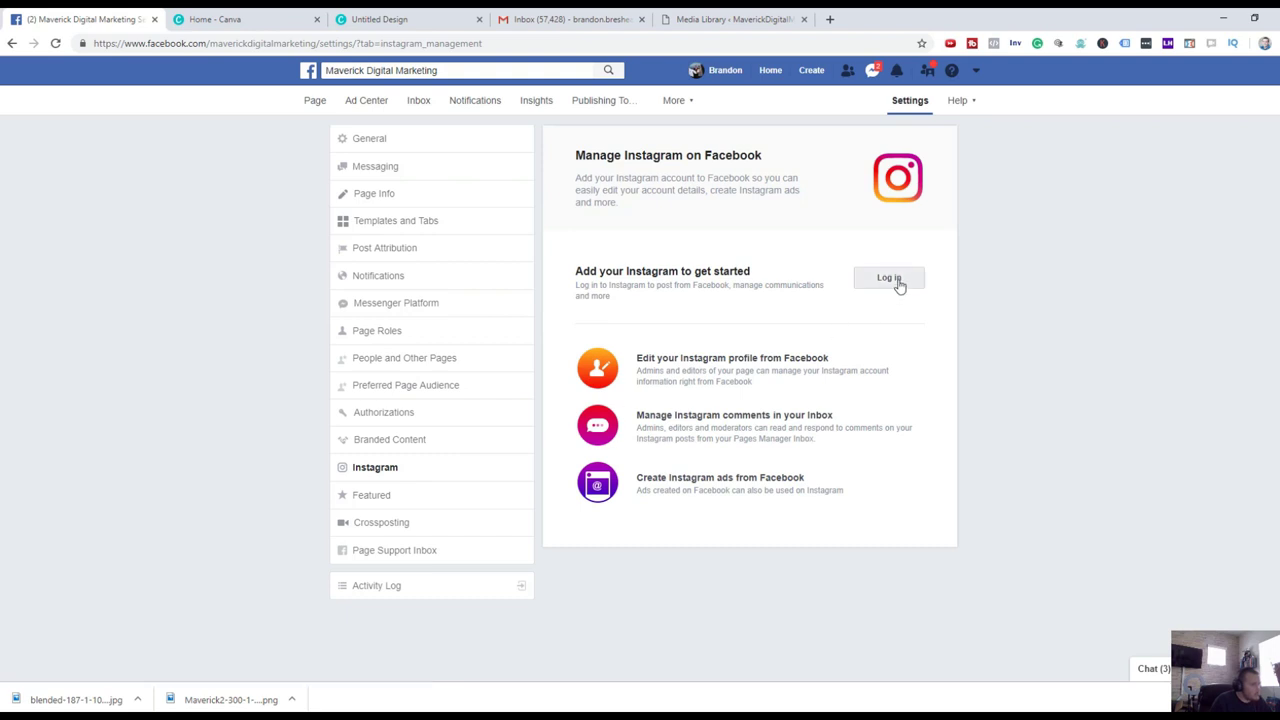
Try linking the signed-in Instagram account, then visit Featured, Crossposting and Page Support Inbox settings.
left_click(889, 279)
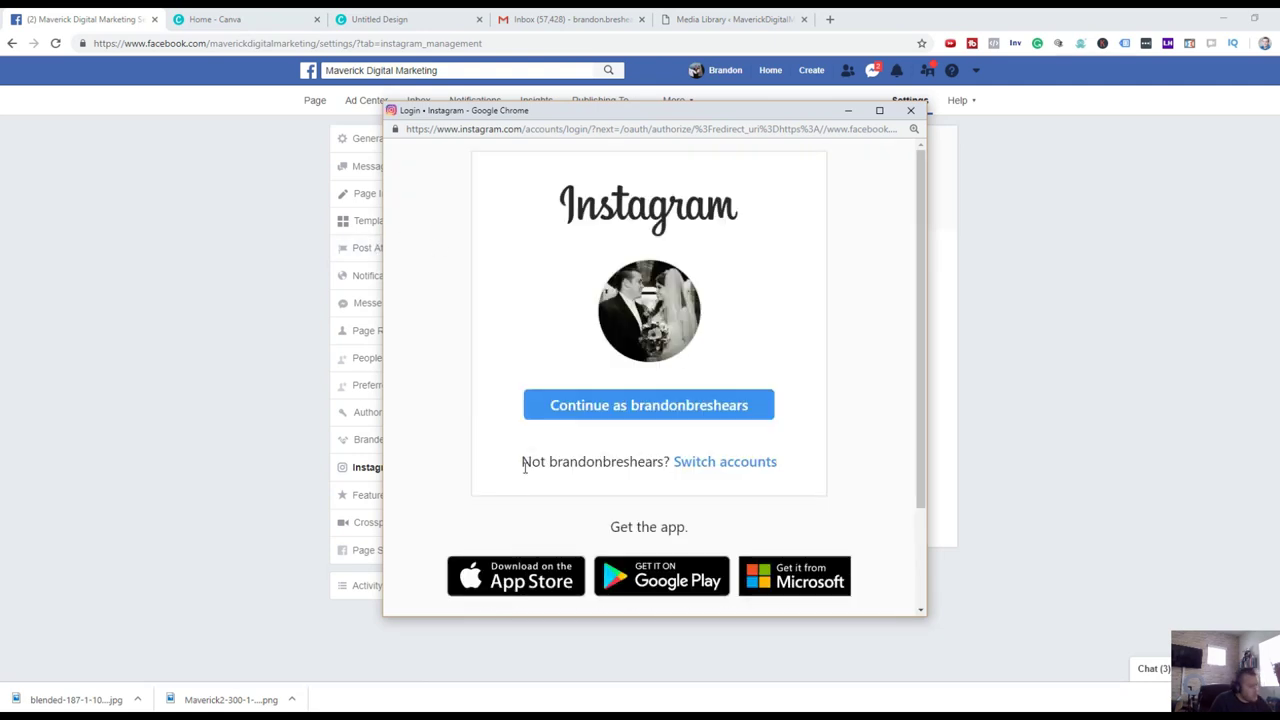
left_click(603, 403)
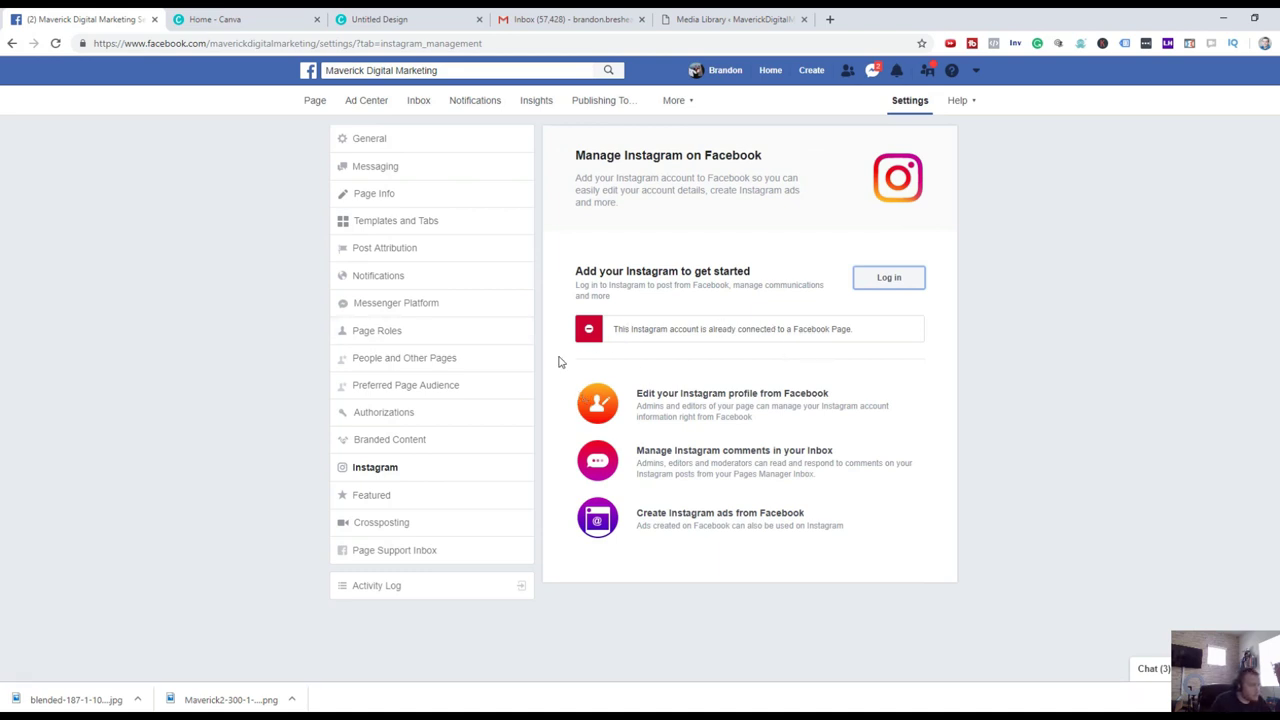
left_click(424, 506)
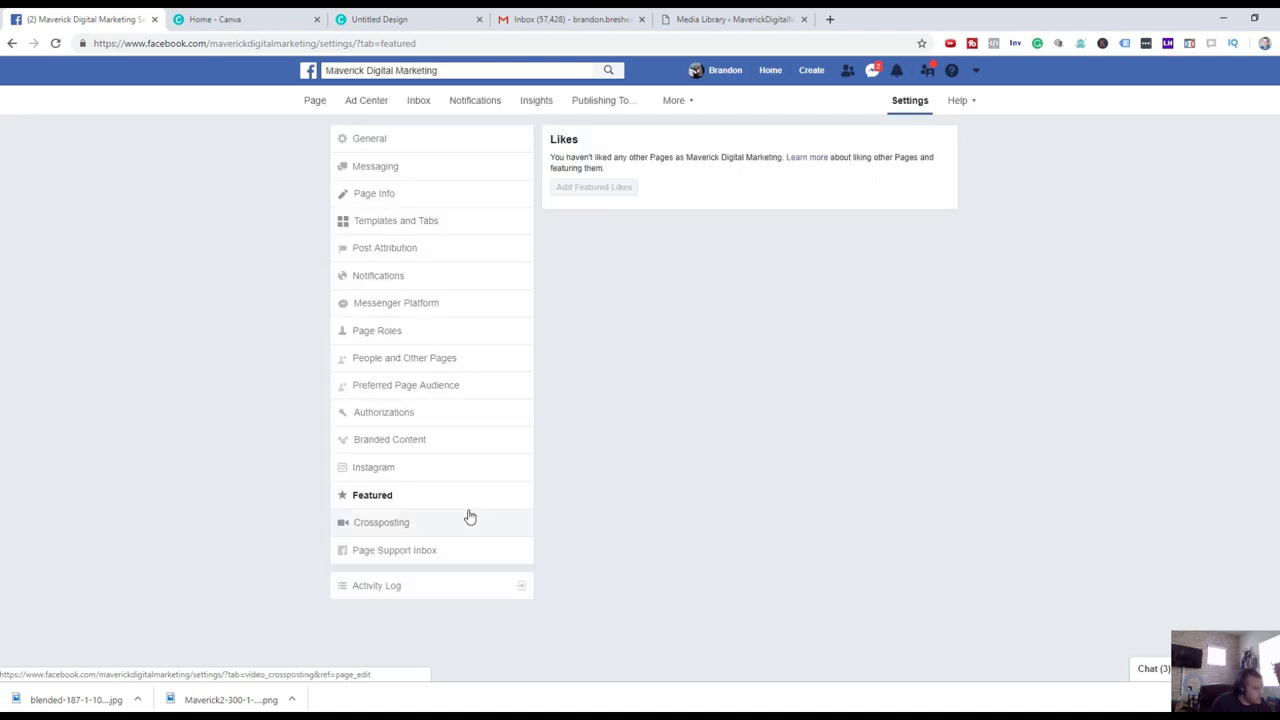
left_click(470, 516)
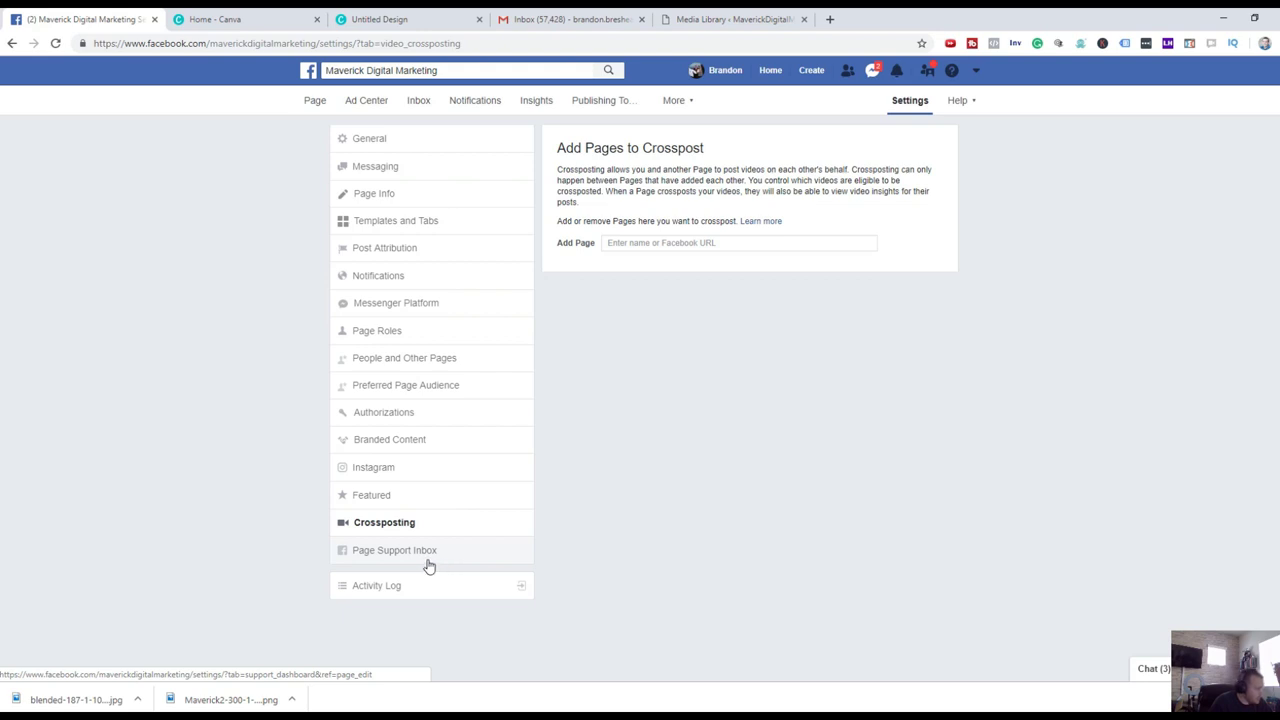
left_click(428, 560)
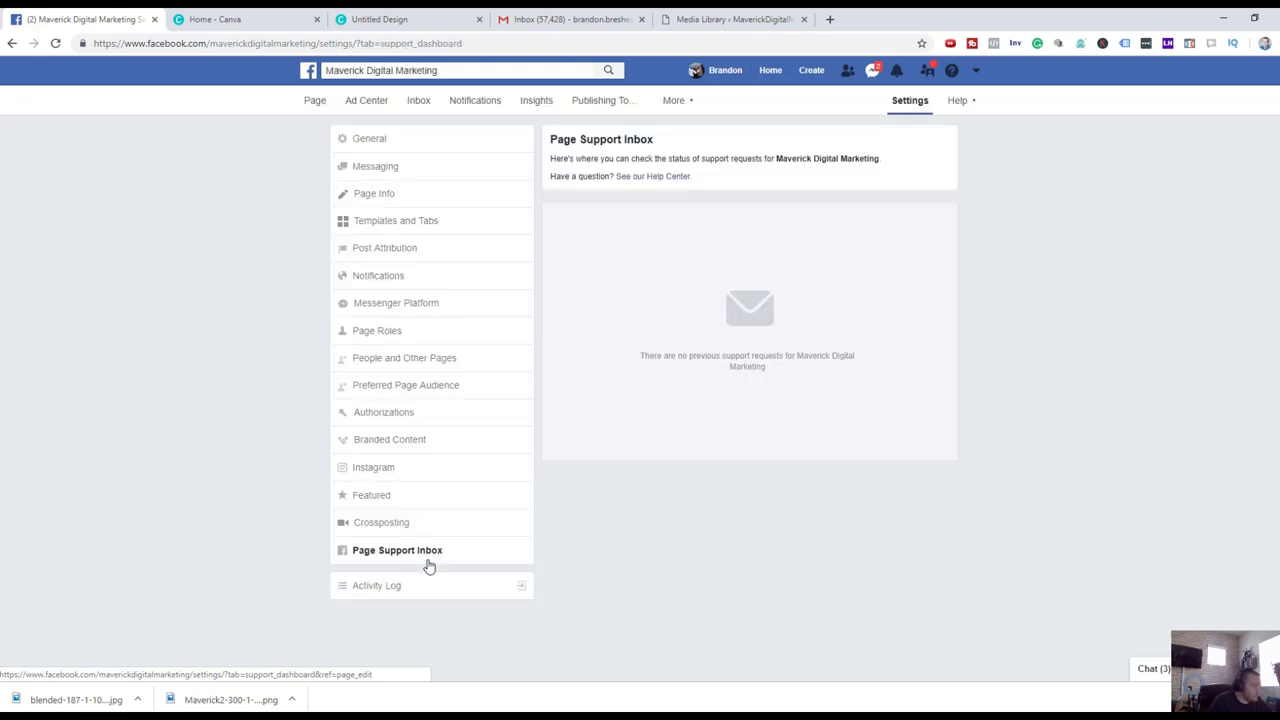